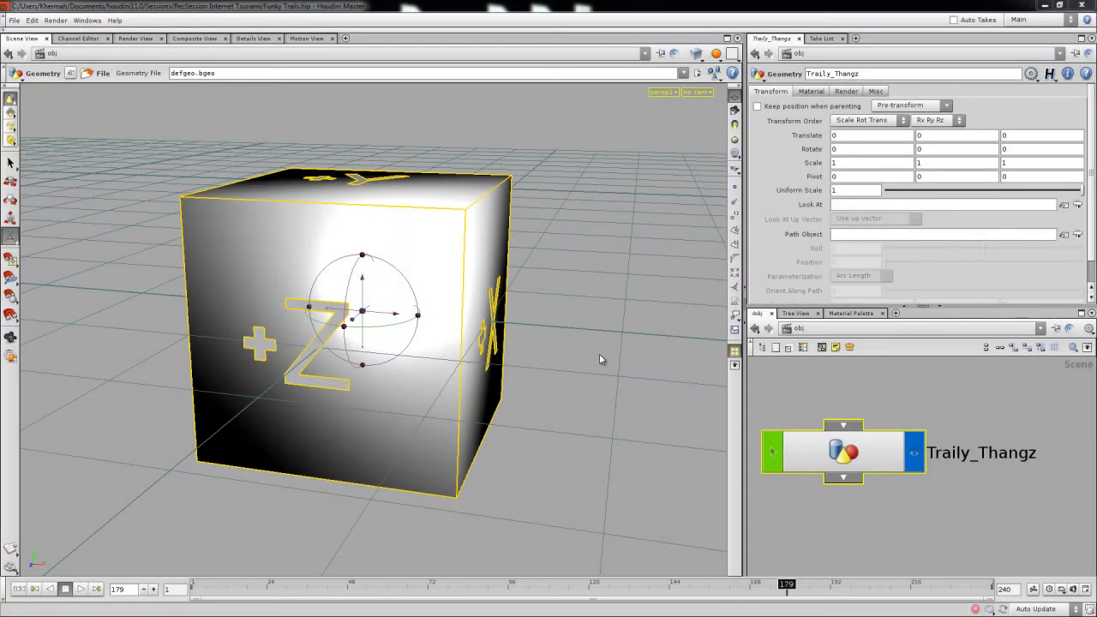
# Step: Go inside the Traily_Thangz geometry object and make room in its network for new nodes
pyautogui.moveTo(600, 355); pyautogui.dragTo(532, 428)
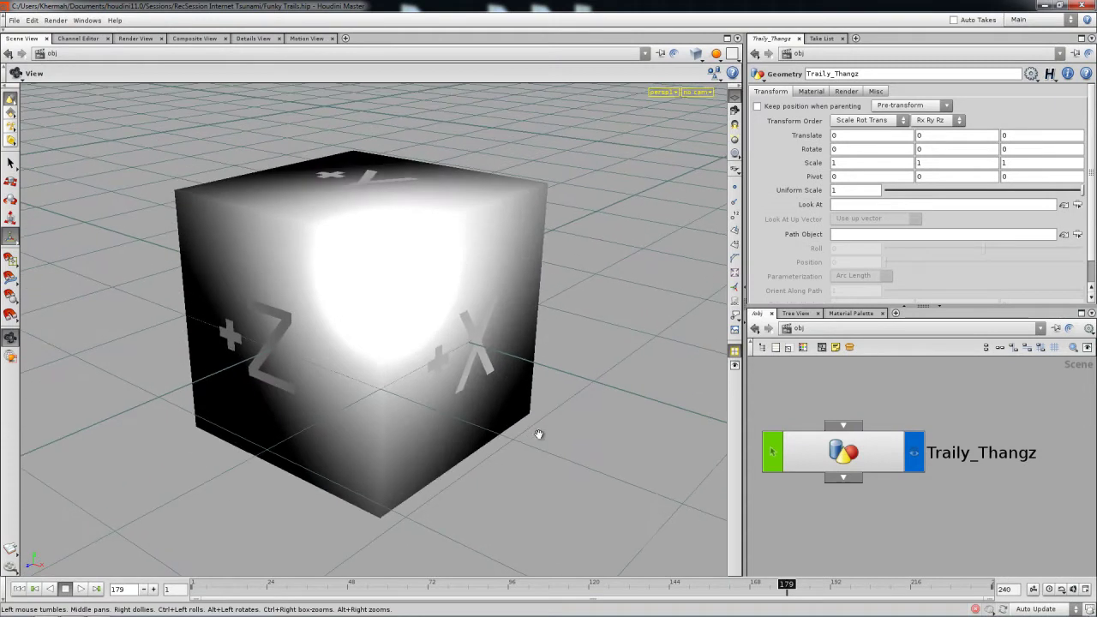
pyautogui.press('Return')
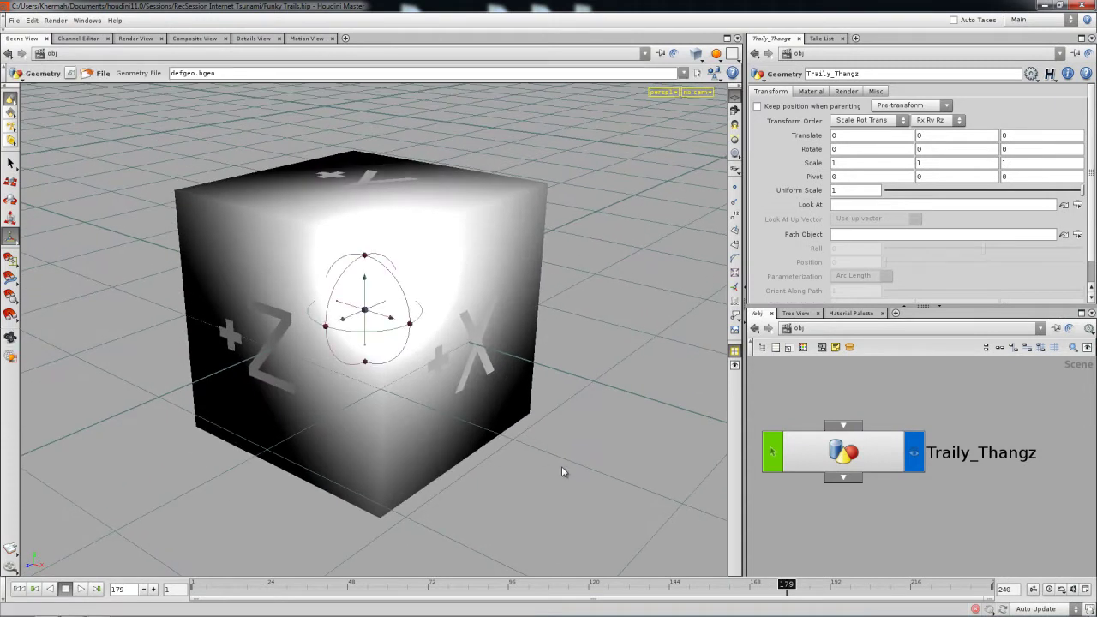
pyautogui.moveTo(949, 516)
pyautogui.mouseDown(button='right')
pyautogui.moveTo(924, 515)
pyautogui.moveTo(949, 520)
pyautogui.mouseUp(button='right')
pyautogui.moveTo(949, 521); pyautogui.dragTo(946, 511, button='middle')
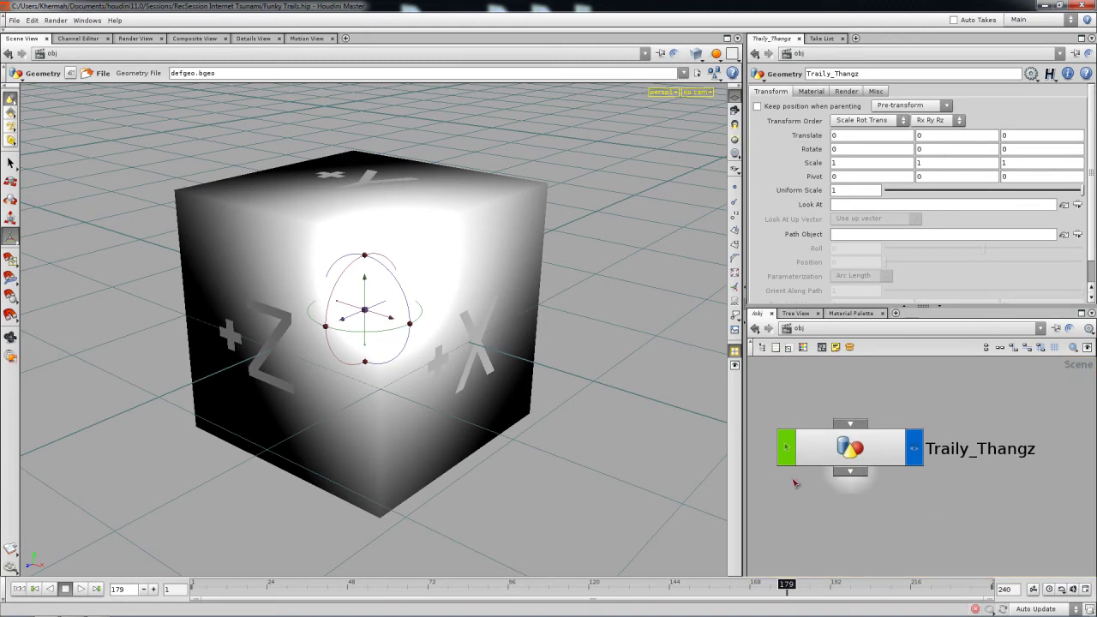
pyautogui.doubleClick(862, 451)
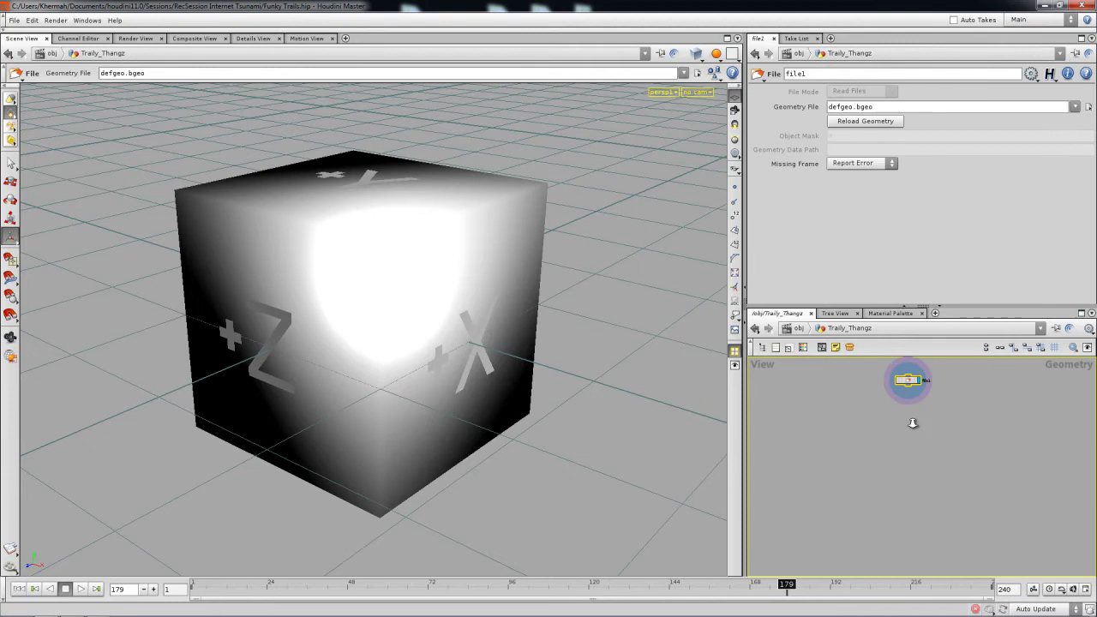
pyautogui.moveTo(910, 422); pyautogui.dragTo(909, 392, button='middle')
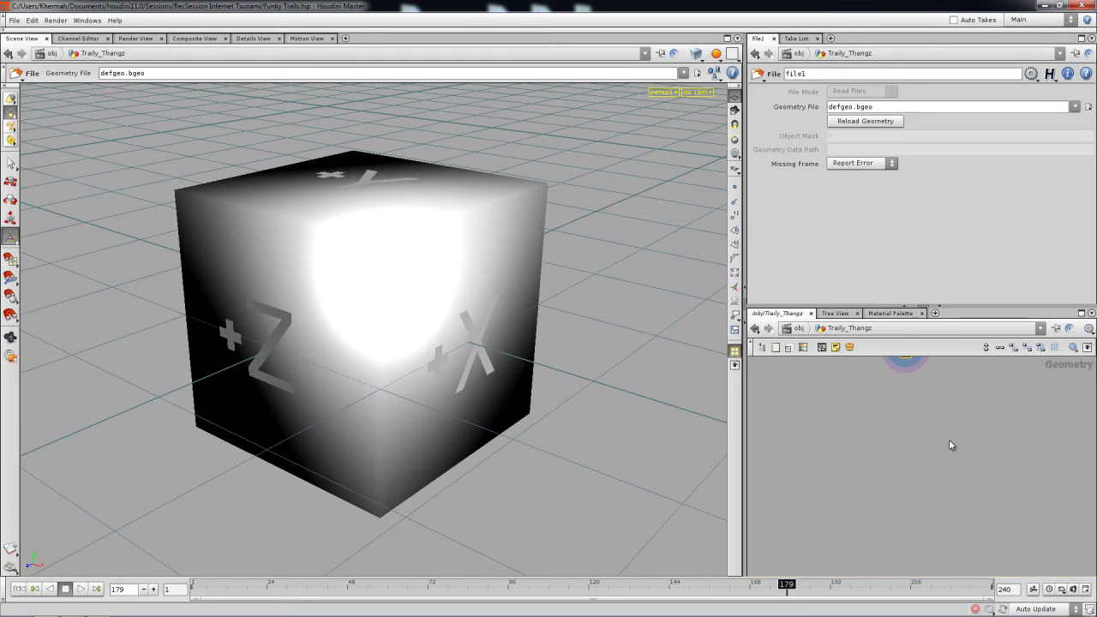
pyautogui.moveTo(901, 426)
pyautogui.mouseDown(button='middle')
pyautogui.moveTo(890, 449)
pyautogui.moveTo(917, 443)
pyautogui.moveTo(906, 421)
pyautogui.mouseUp(button='middle')
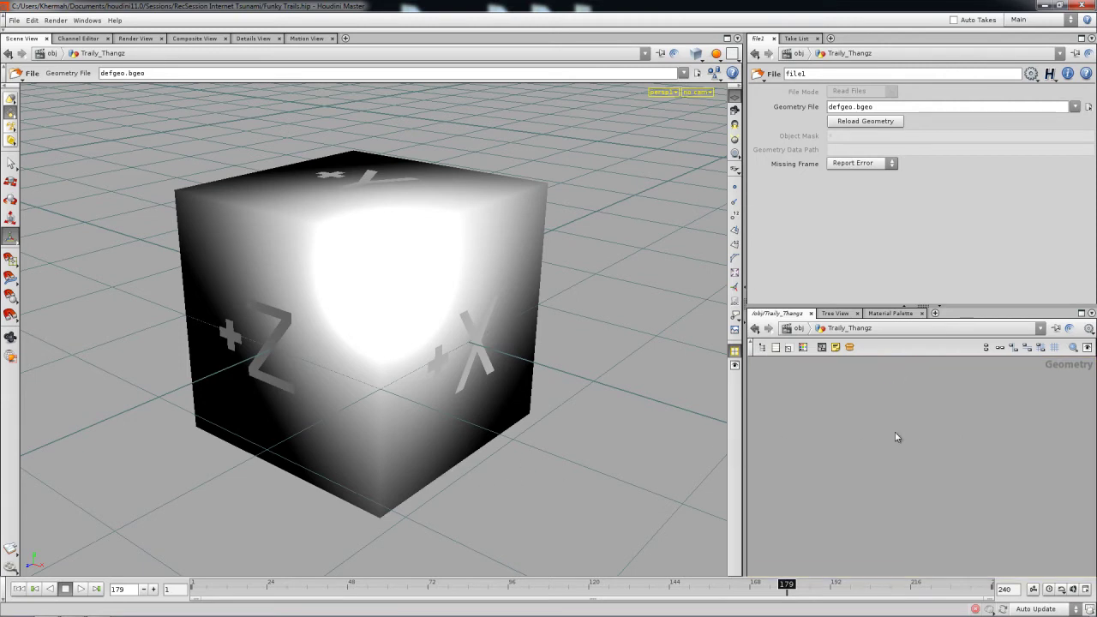
# Step: Add a Sphere node to the Traily_Thangz network and display it
pyautogui.press('Tab')
pyautogui.write('sp')
pyautogui.click(991, 322)
pyautogui.click(899, 397)
pyautogui.click(921, 393)
pyautogui.moveTo(894, 392); pyautogui.dragTo(909, 392)
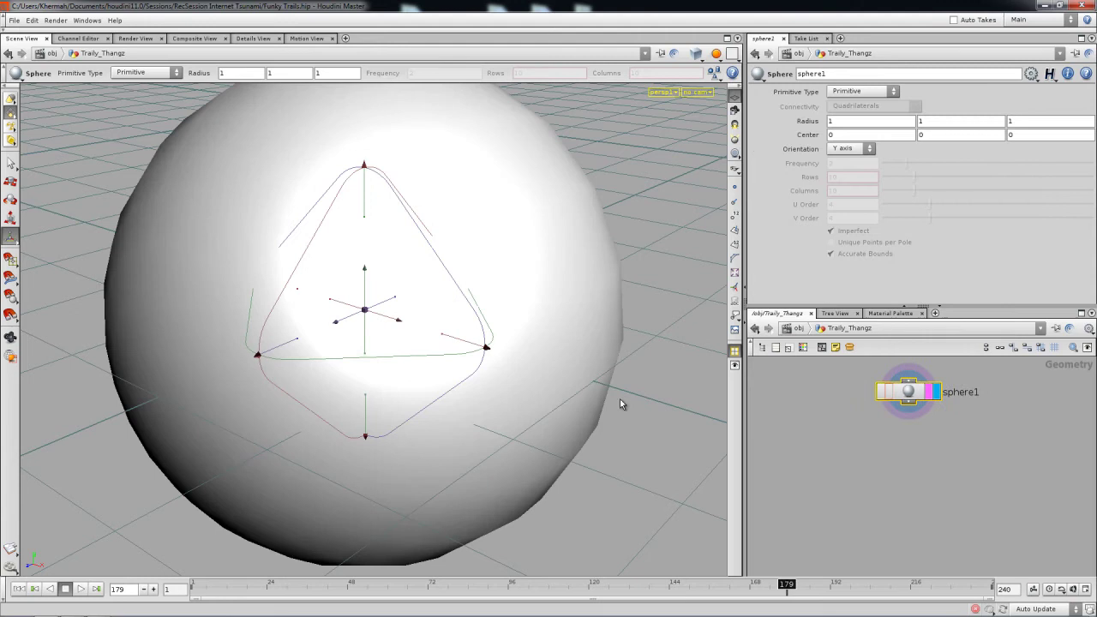
# Step: Set the sphere's primitive type to NURBS
pyautogui.keyDown('alt'); pyautogui.moveTo(569, 360); pyautogui.dragTo(492, 359, button='right'); pyautogui.keyUp('alt')
pyautogui.moveTo(504, 347); pyautogui.dragTo(529, 402)
pyautogui.press('Return')
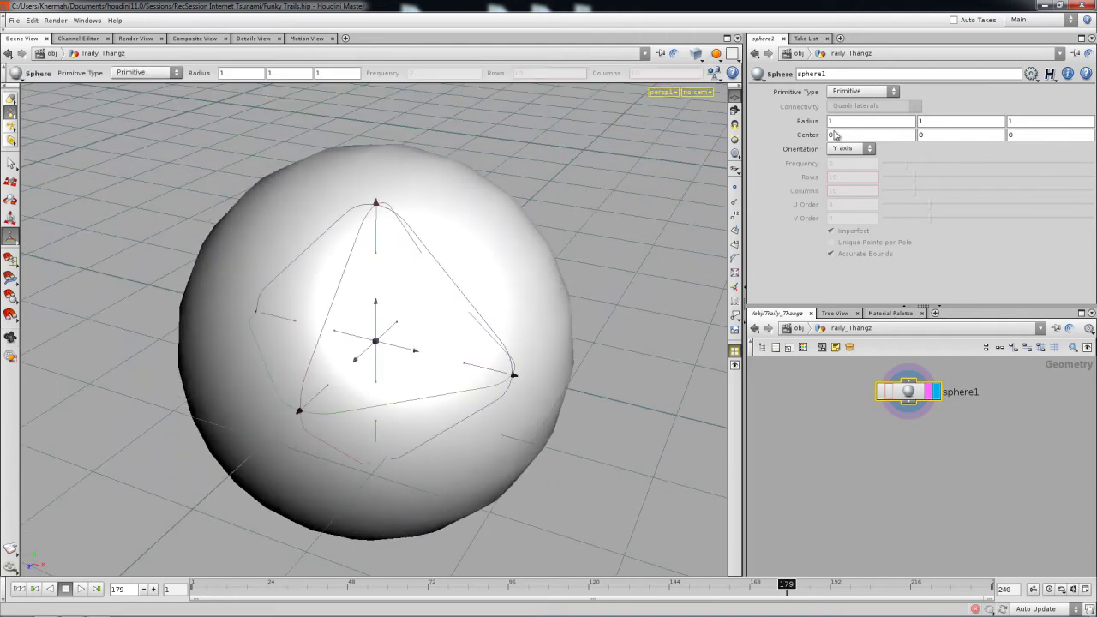
pyautogui.click(849, 91)
pyautogui.click(858, 144)
# Step: Switch the viewport to wireframe shading and frame the NURBS sphere
pyautogui.hotkey('shift', 'w')
pyautogui.moveTo(495, 356)
pyautogui.keyDown('alt'); pyautogui.mouseDown()
pyautogui.moveTo(488, 365)
pyautogui.moveTo(526, 369)
pyautogui.moveTo(488, 361)
pyautogui.mouseUp(); pyautogui.keyUp('alt')
pyautogui.keyDown('alt'); pyautogui.moveTo(502, 361); pyautogui.dragTo(398, 350, button='right'); pyautogui.keyUp('alt')
pyautogui.keyDown('alt'); pyautogui.moveTo(469, 363); pyautogui.dragTo(483, 340); pyautogui.keyUp('alt')
pyautogui.keyDown('alt'); pyautogui.moveTo(483, 340); pyautogui.dragTo(428, 342, button='right'); pyautogui.keyUp('alt')
pyautogui.moveTo(428, 342)
pyautogui.mouseDown()
pyautogui.moveTo(444, 363)
pyautogui.moveTo(483, 325)
pyautogui.moveTo(436, 343)
pyautogui.moveTo(488, 348)
pyautogui.moveTo(466, 366)
pyautogui.moveTo(440, 360)
pyautogui.mouseUp()
pyautogui.moveTo(881, 423)
pyautogui.keyDown('alt'); pyautogui.mouseDown(button='middle')
pyautogui.moveTo(860, 434)
pyautogui.moveTo(891, 423)
pyautogui.mouseUp(button='middle'); pyautogui.keyUp('alt')
pyautogui.press('Escape')
pyautogui.moveTo(404, 338); pyautogui.dragTo(426, 349)
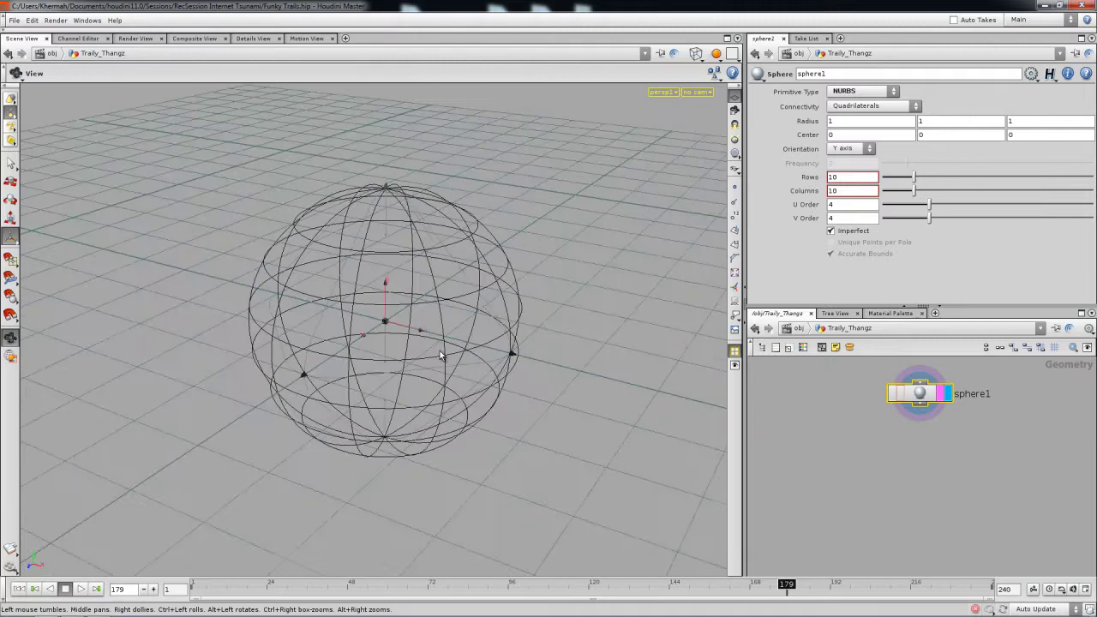
pyautogui.press('Return')
# Step: Add a Transform node below the sphere, connect the sphere's output to it and display it
pyautogui.scroll(-2, 870, 411)
pyautogui.scroll(2, 887, 431)
pyautogui.press('Tab')
pyautogui.write('tra')
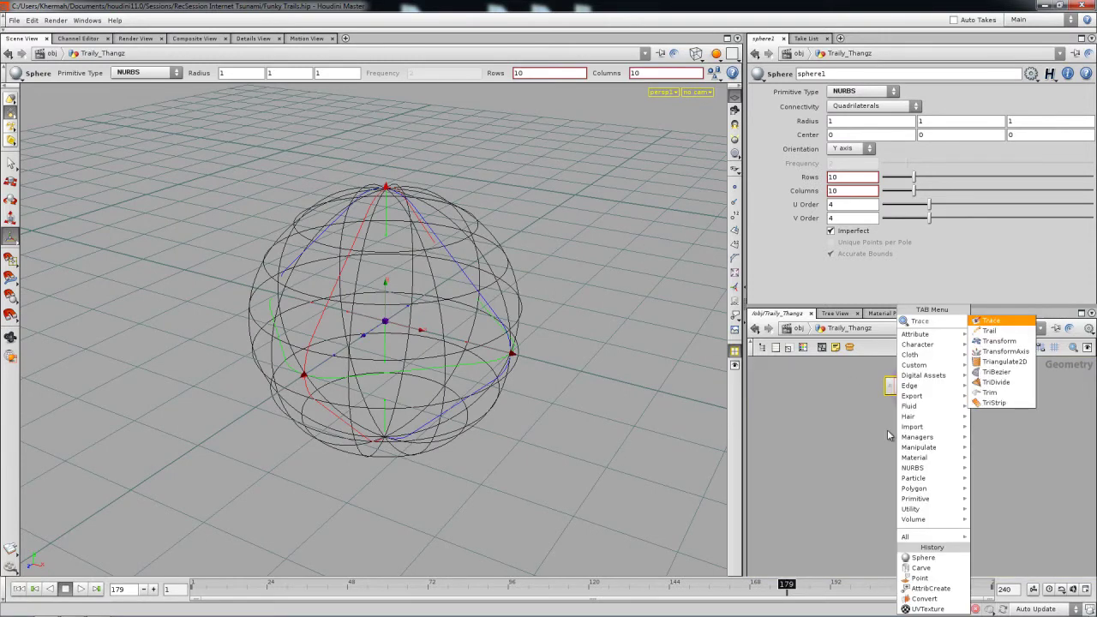
pyautogui.click(1002, 343)
pyautogui.click(829, 467)
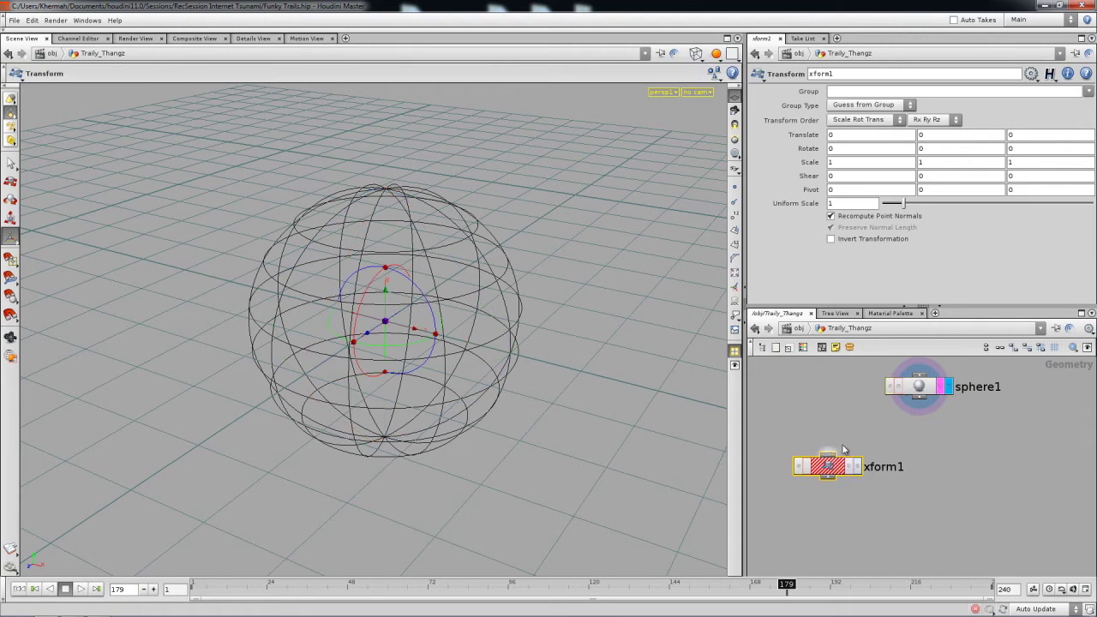
pyautogui.click(923, 398)
pyautogui.moveTo(829, 472); pyautogui.dragTo(823, 466)
pyautogui.click(854, 461)
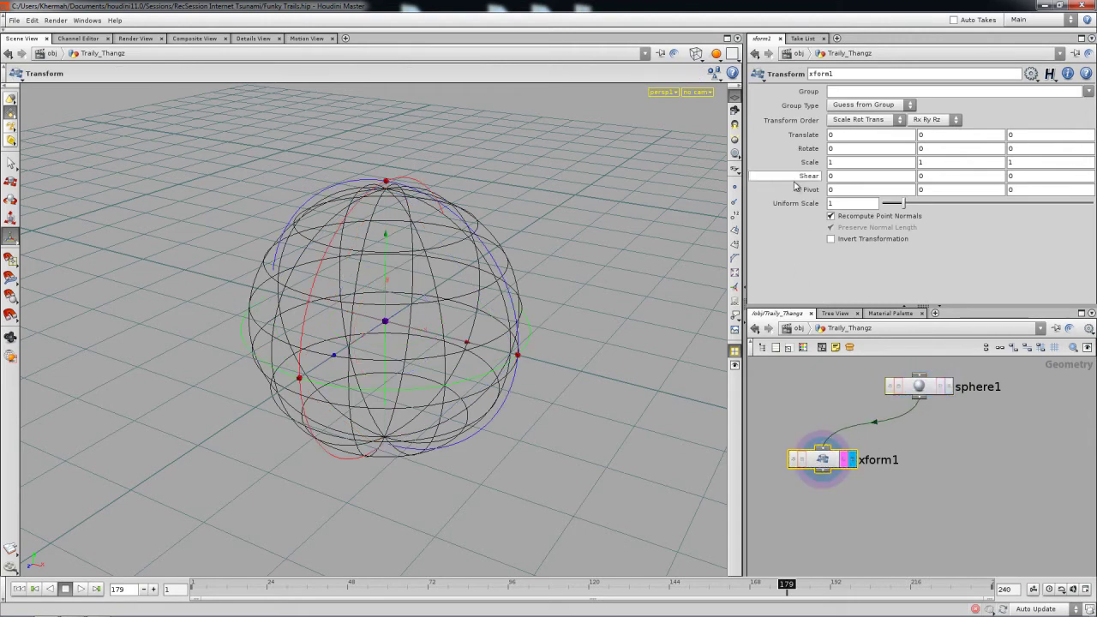
# Step: Set the Transform node's scale to 3.2 on all three axes
pyautogui.moveTo(802, 163); pyautogui.dragTo(836, 163, button='middle')
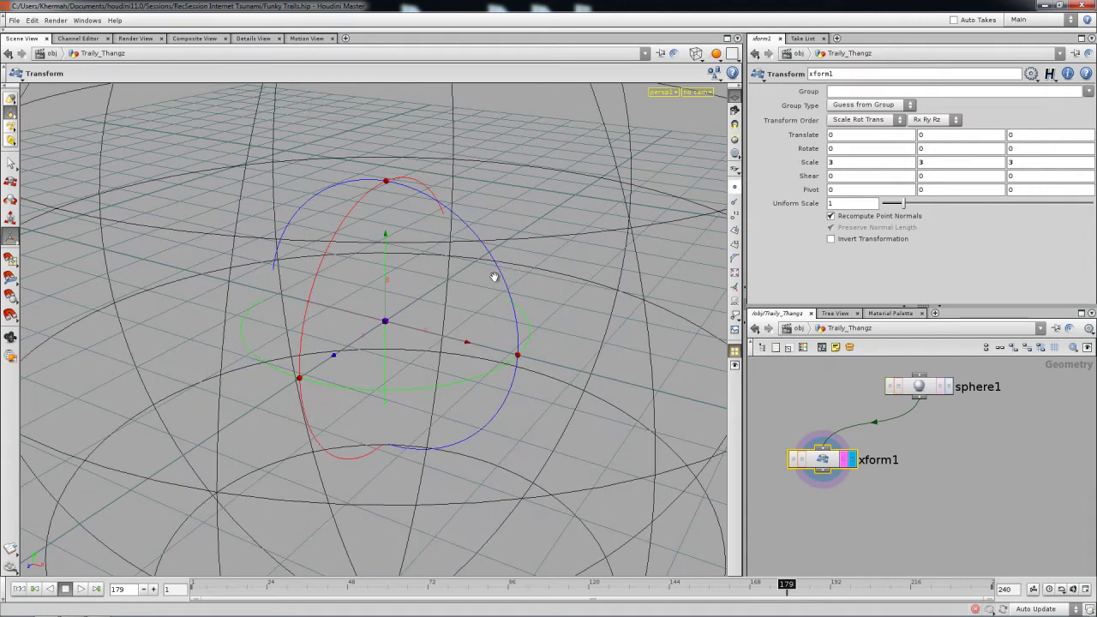
pyautogui.keyDown('alt'); pyautogui.moveTo(487, 279); pyautogui.dragTo(495, 326, button='right'); pyautogui.keyUp('alt')
pyautogui.keyDown('alt'); pyautogui.moveTo(495, 326); pyautogui.dragTo(438, 358); pyautogui.keyUp('alt')
pyautogui.scroll(-5, 889, 483)
pyautogui.press('Escape')
pyautogui.keyDown('alt'); pyautogui.moveTo(575, 327); pyautogui.dragTo(585, 352); pyautogui.keyUp('alt')
pyautogui.keyDown('alt'); pyautogui.moveTo(585, 353); pyautogui.dragTo(480, 383, button='right'); pyautogui.keyUp('alt')
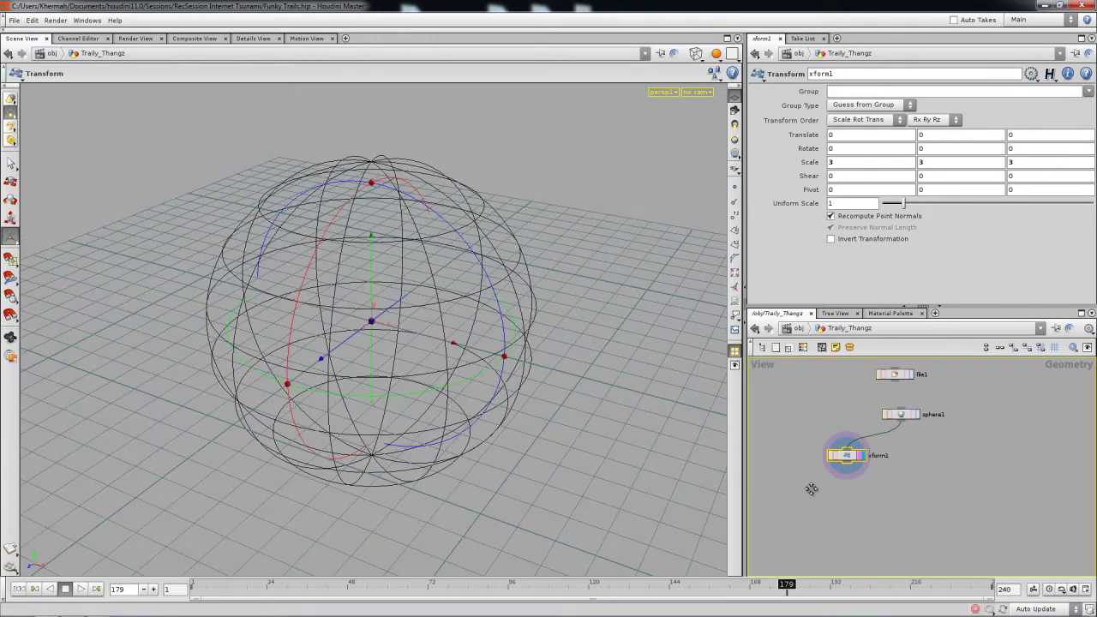
pyautogui.scroll(4, 868, 463)
pyautogui.scroll(1, 855, 442)
pyautogui.moveTo(856, 440); pyautogui.dragTo(849, 444)
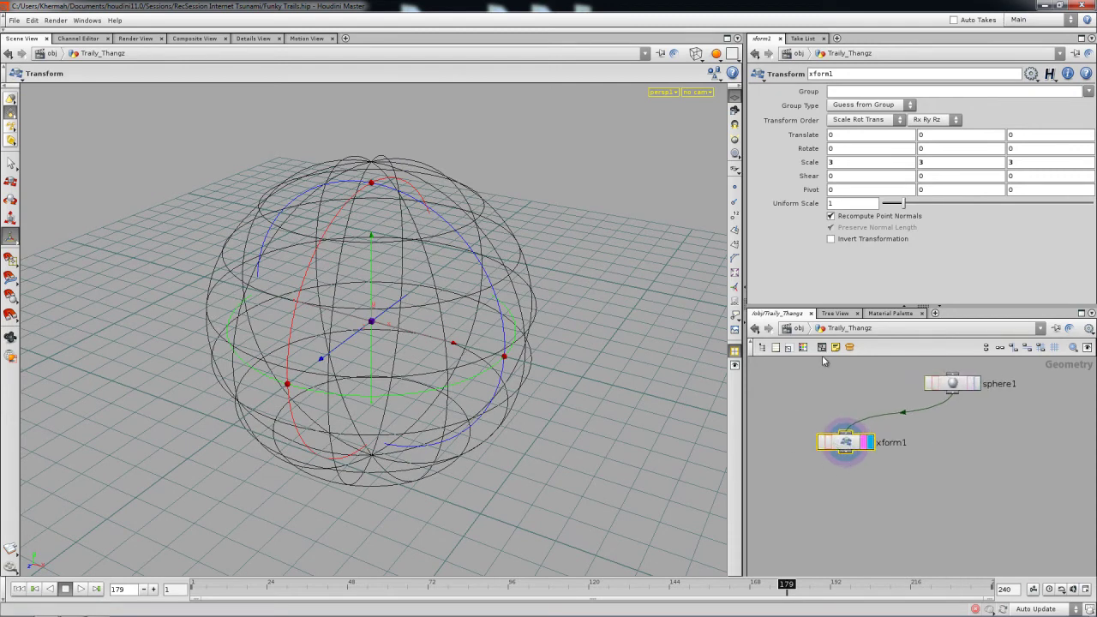
pyautogui.moveTo(816, 171); pyautogui.dragTo(840, 168, button='middle')
# Step: Add an unconnected Tube node beside the sphere node in the network
pyautogui.moveTo(953, 387); pyautogui.dragTo(925, 426, button='middle')
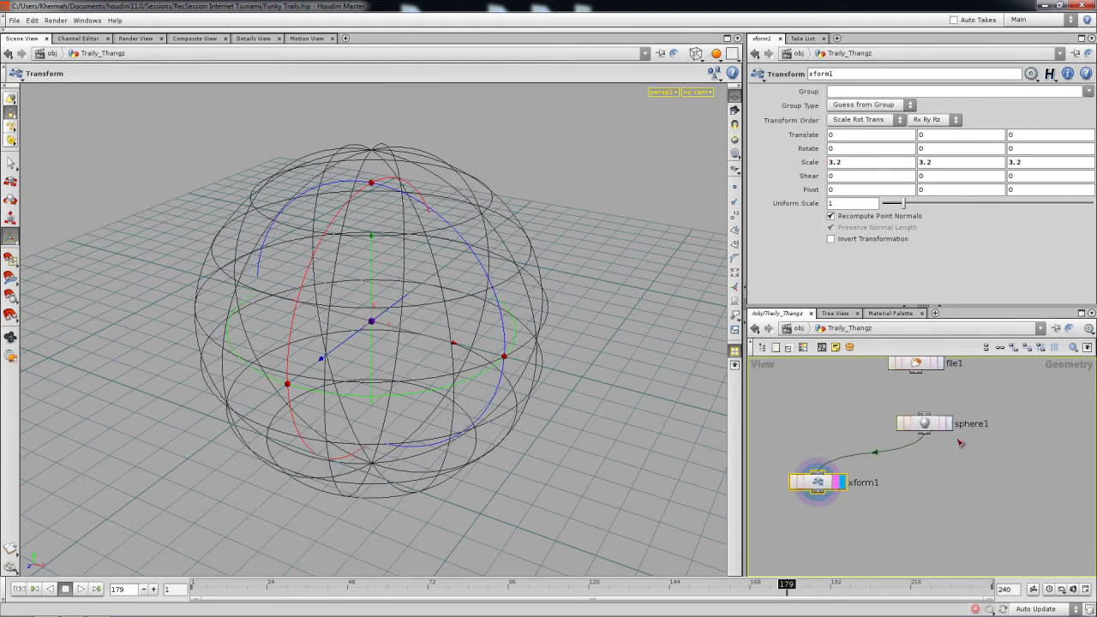
pyautogui.click(925, 426)
pyautogui.press('Tab')
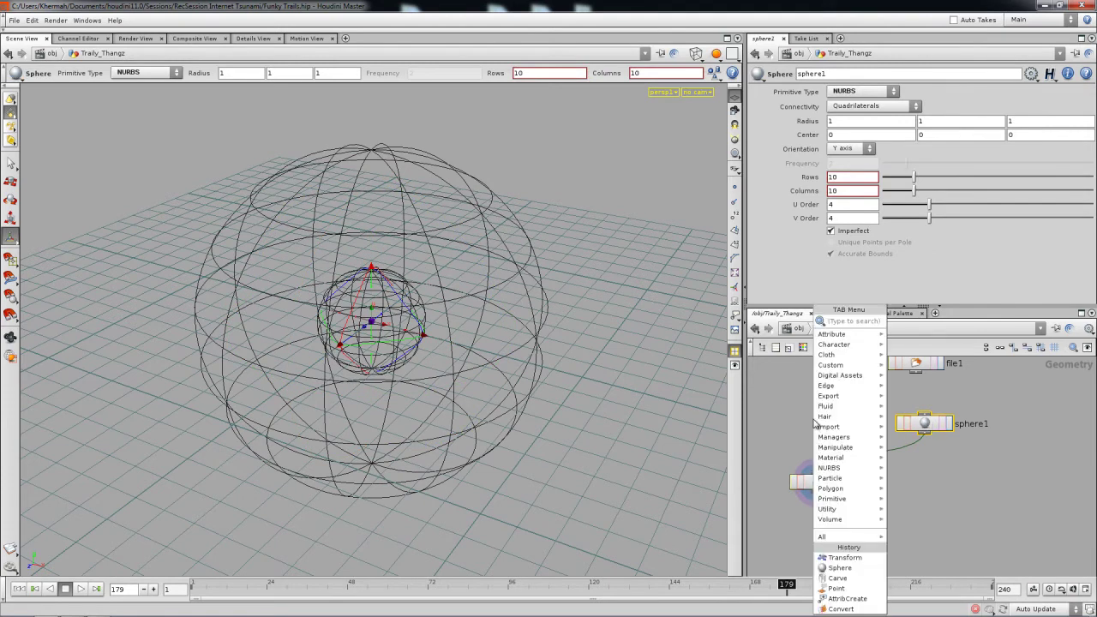
pyautogui.write('Tube')
pyautogui.click(906, 321)
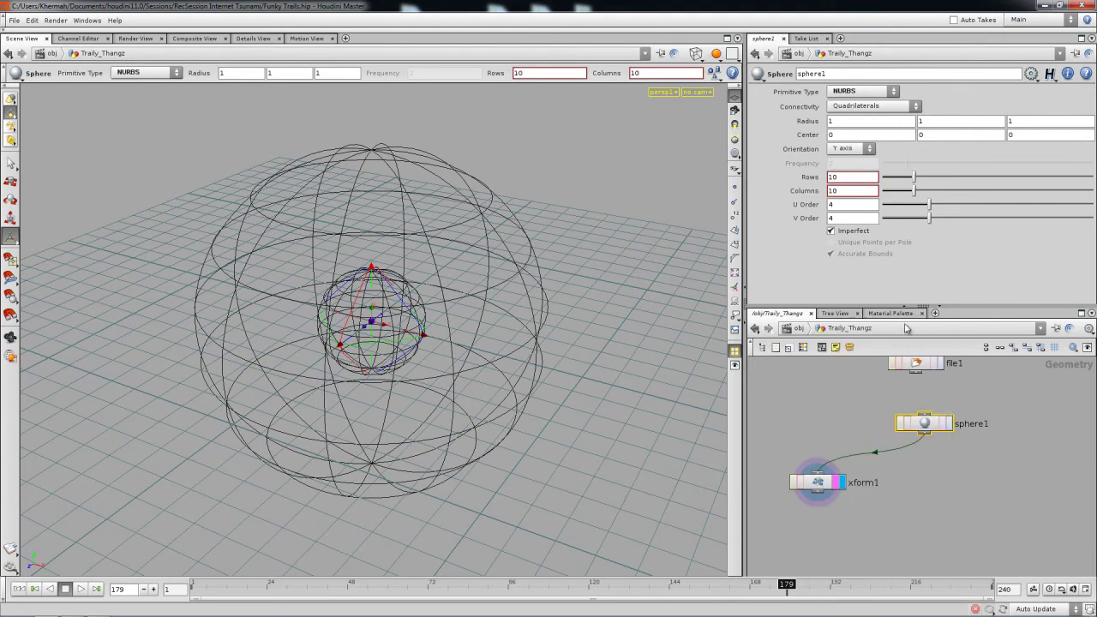
pyautogui.click(854, 388)
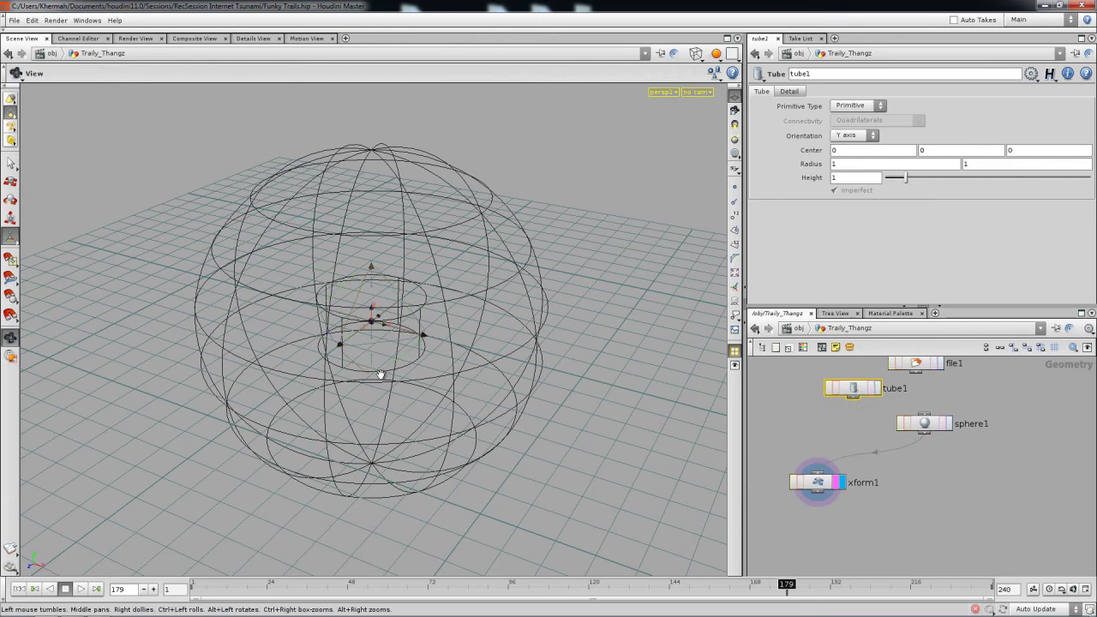
pyautogui.moveTo(388, 377); pyautogui.dragTo(404, 355)
# Step: Add a Mountain node below the Transform node, connect it to the transform's output and display it
pyautogui.moveTo(934, 434); pyautogui.dragTo(954, 409, button='middle')
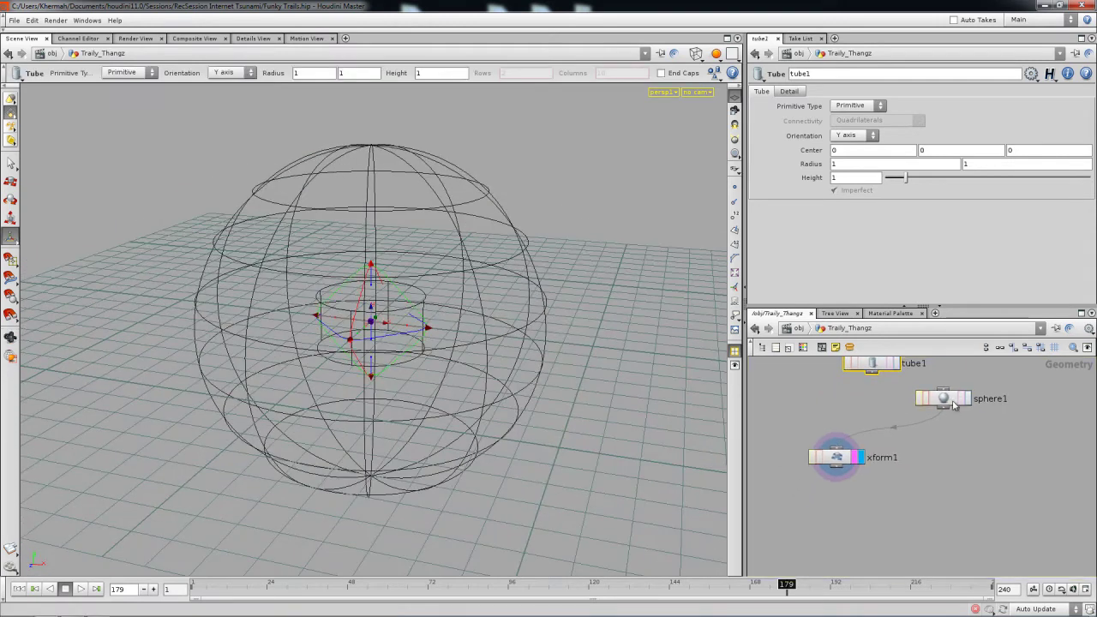
pyautogui.scroll(5, 853, 477)
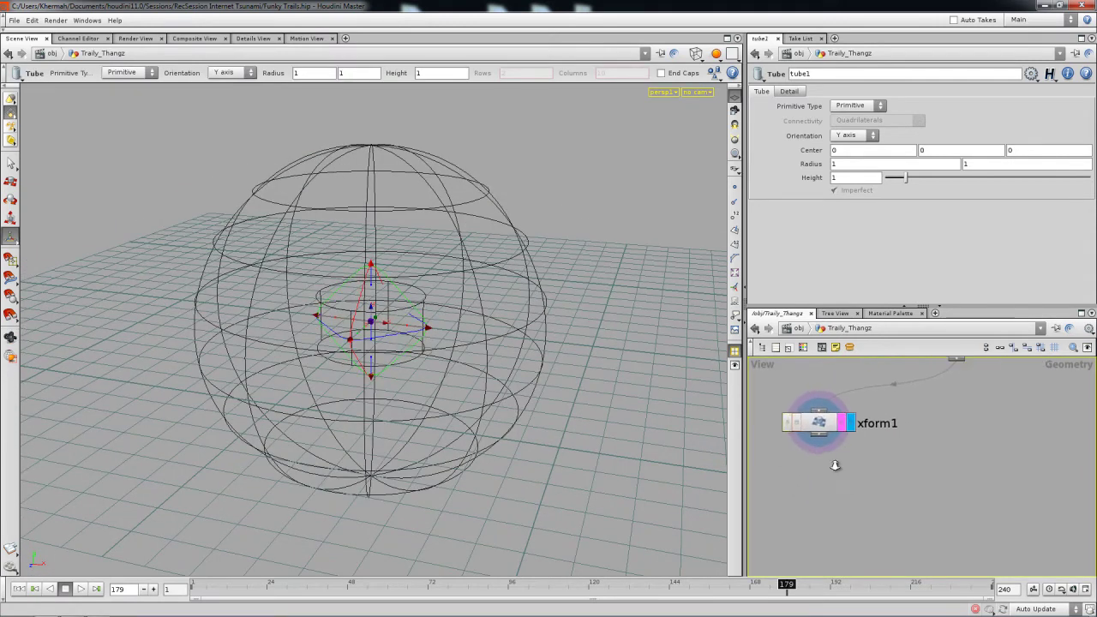
pyautogui.press('Tab')
pyautogui.write('Mountain')
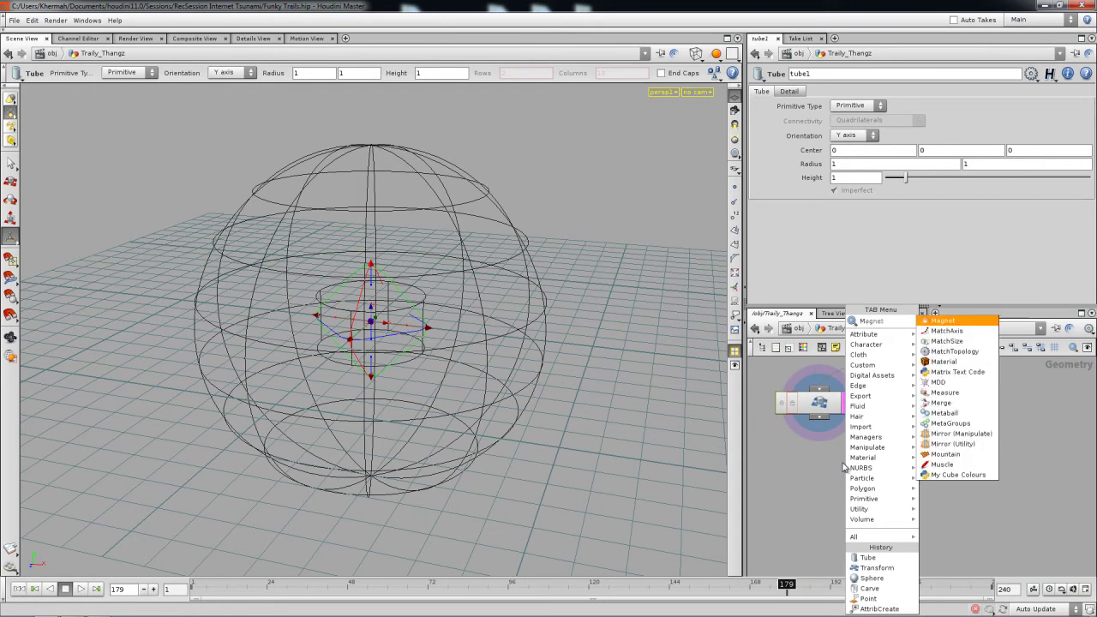
pyautogui.click(945, 325)
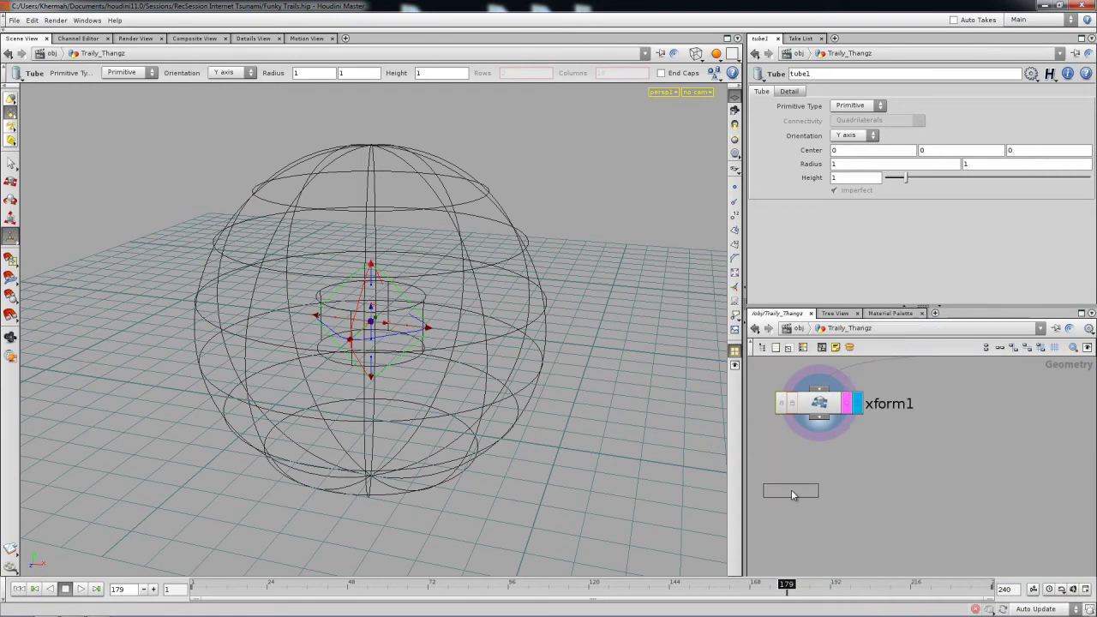
pyautogui.click(821, 474)
pyautogui.click(820, 417)
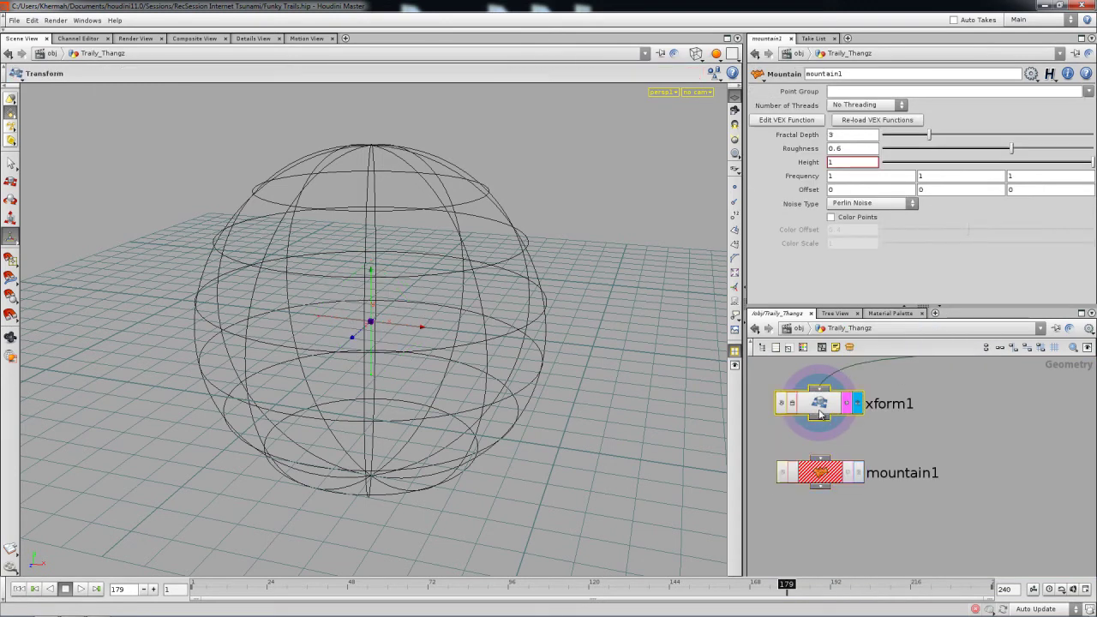
pyautogui.click(849, 476)
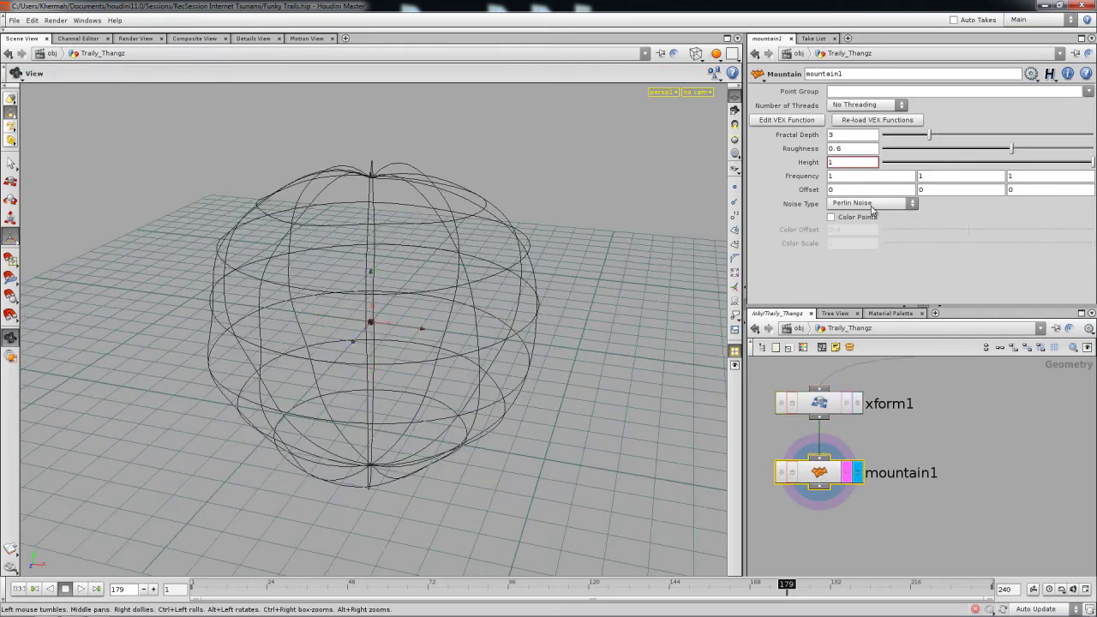
# Step: Set the Mountain node's height to 4 and roughness to 0.338, viewing the surface in shaded display
pyautogui.moveTo(805, 162); pyautogui.dragTo(966, 167, button='middle')
pyautogui.click(950, 151)
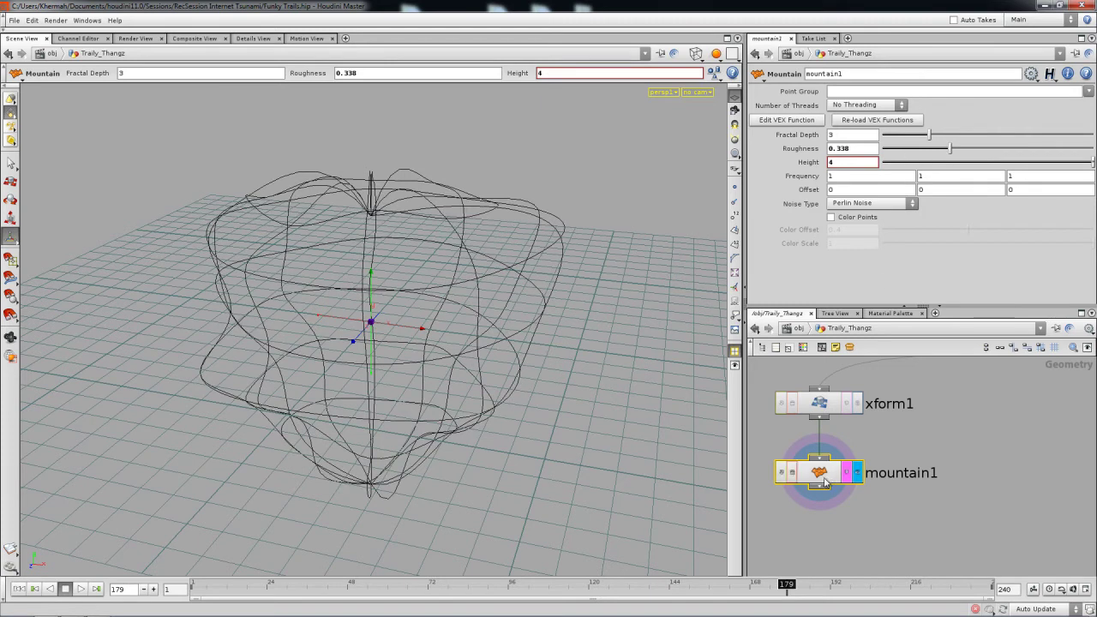
pyautogui.hotkey('shift', 'w')
pyautogui.moveTo(532, 331)
pyautogui.keyDown('alt'); pyautogui.mouseDown()
pyautogui.moveTo(551, 392)
pyautogui.moveTo(535, 403)
pyautogui.mouseUp(); pyautogui.keyUp('alt')
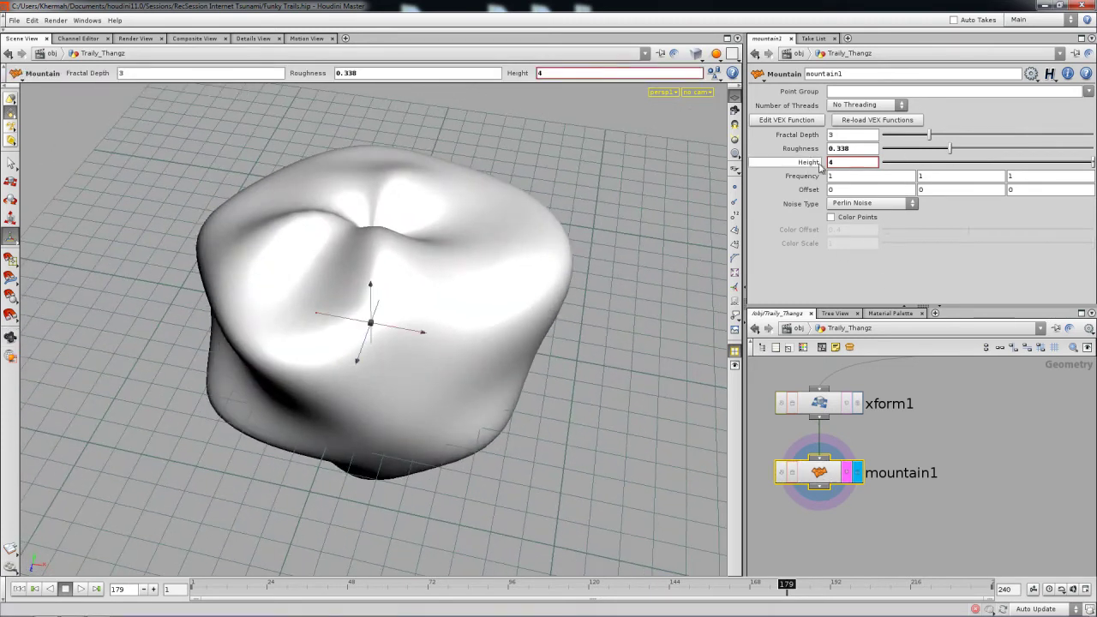
# Step: Set the Mountain node's noise offset to 2.7, 0.1 and 2
pyautogui.moveTo(933, 196)
pyautogui.mouseDown(button='middle')
pyautogui.moveTo(1079, 199)
pyautogui.moveTo(951, 197)
pyautogui.mouseUp(button='middle')
pyautogui.moveTo(868, 196); pyautogui.dragTo(1052, 198, button='middle')
pyautogui.moveTo(492, 425); pyautogui.dragTo(671, 396)
pyautogui.press('Return')
# Step: Add a Scatter node below the Mountain node, connect it to the mountain's output and display it
pyautogui.moveTo(782, 513); pyautogui.dragTo(817, 438, button='middle')
pyautogui.scroll(1, 821, 445)
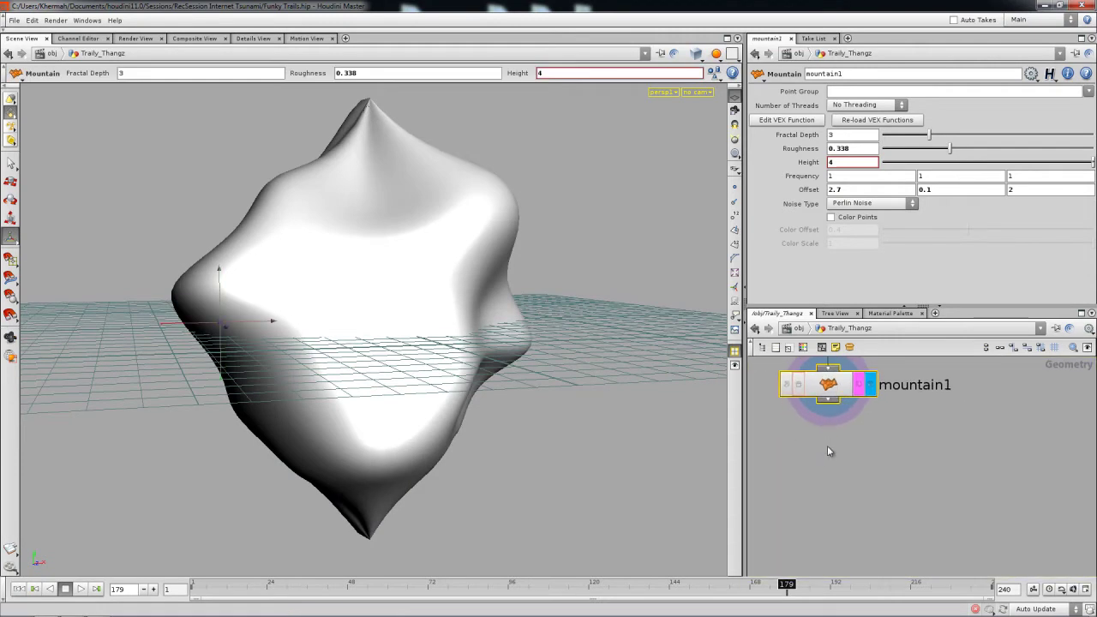
pyautogui.scroll(-1, 824, 442)
pyautogui.press('Tab')
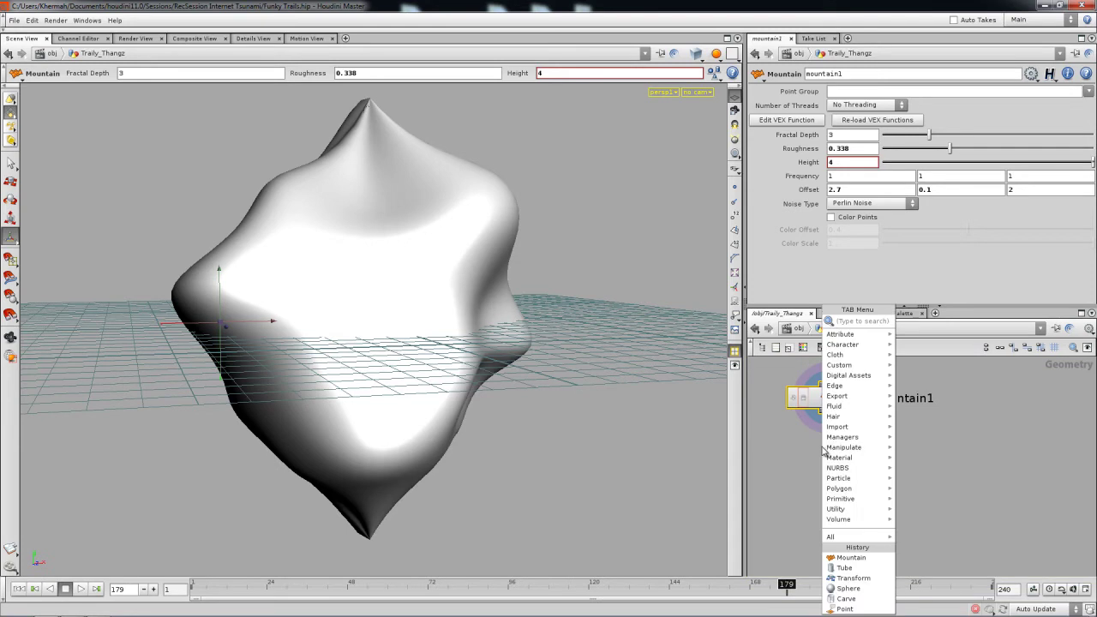
pyautogui.press('Tab')
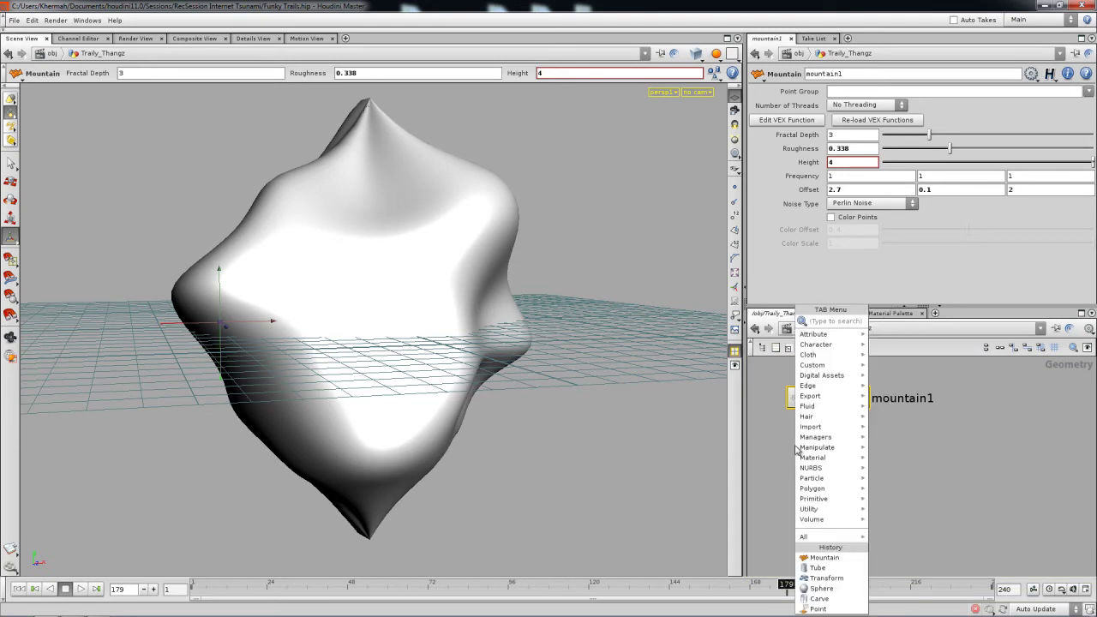
pyautogui.write('sc')
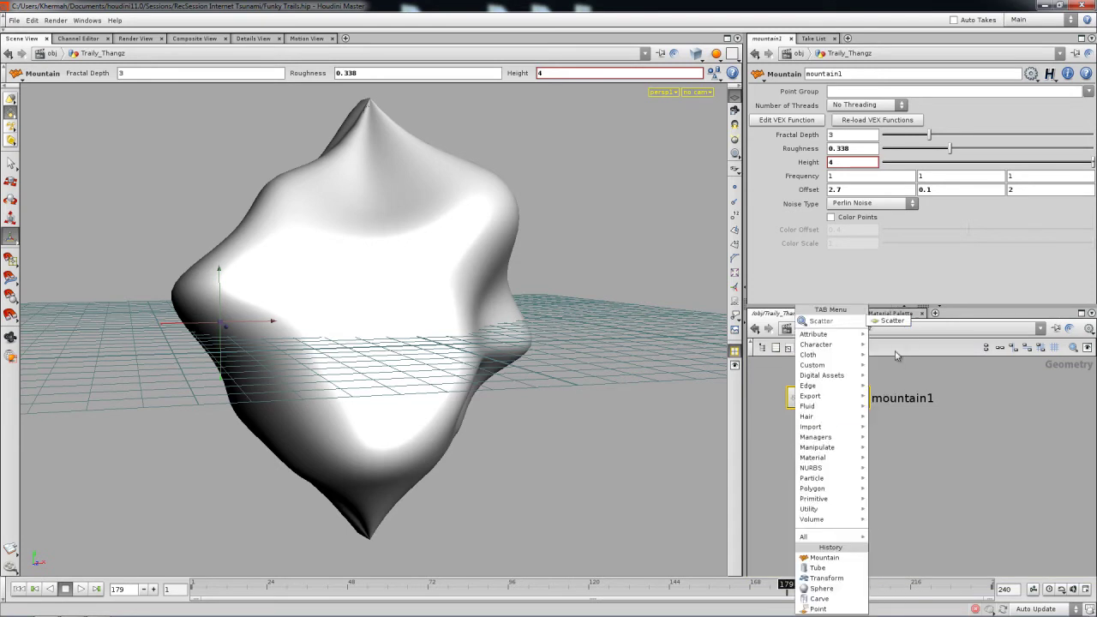
pyautogui.click(888, 323)
pyautogui.click(833, 472)
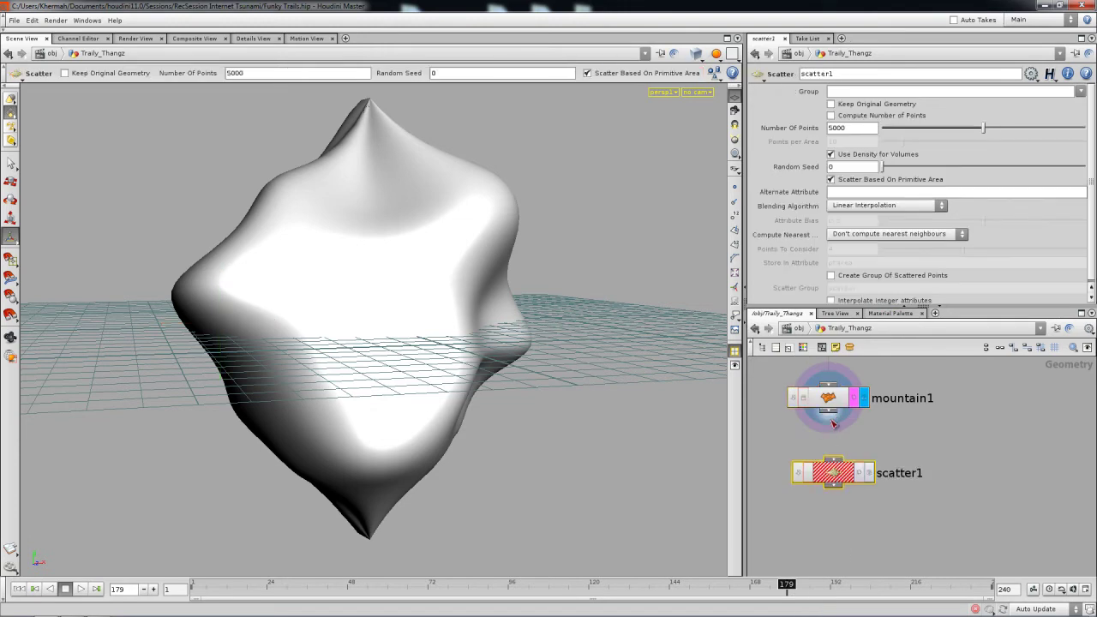
pyautogui.click(868, 478)
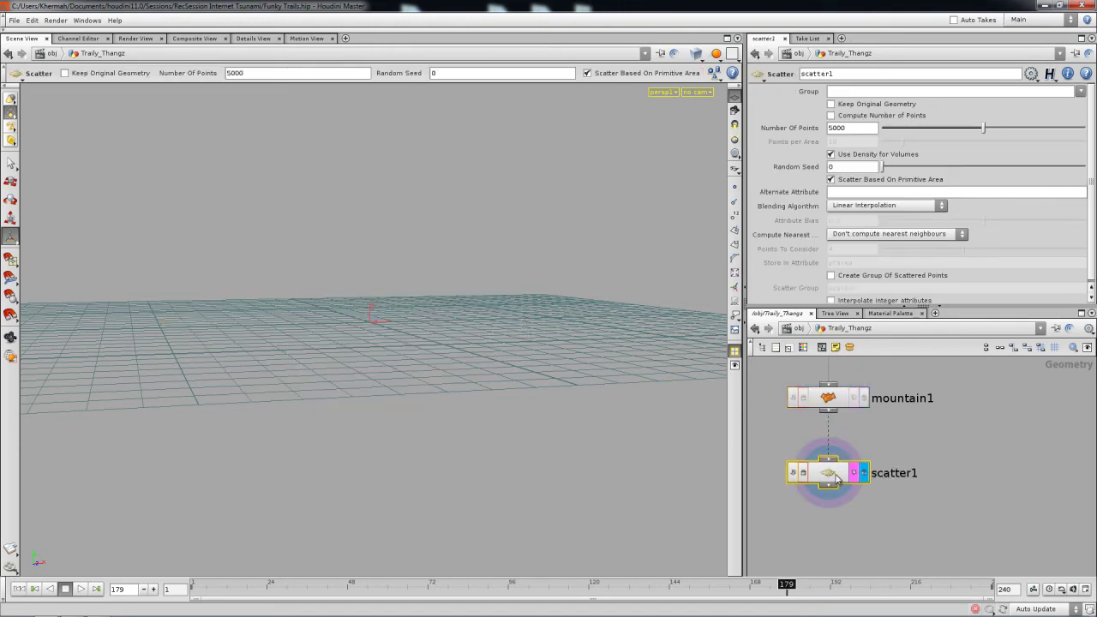
# Step: Set the Scatter node's number of points to 150
pyautogui.write('150')
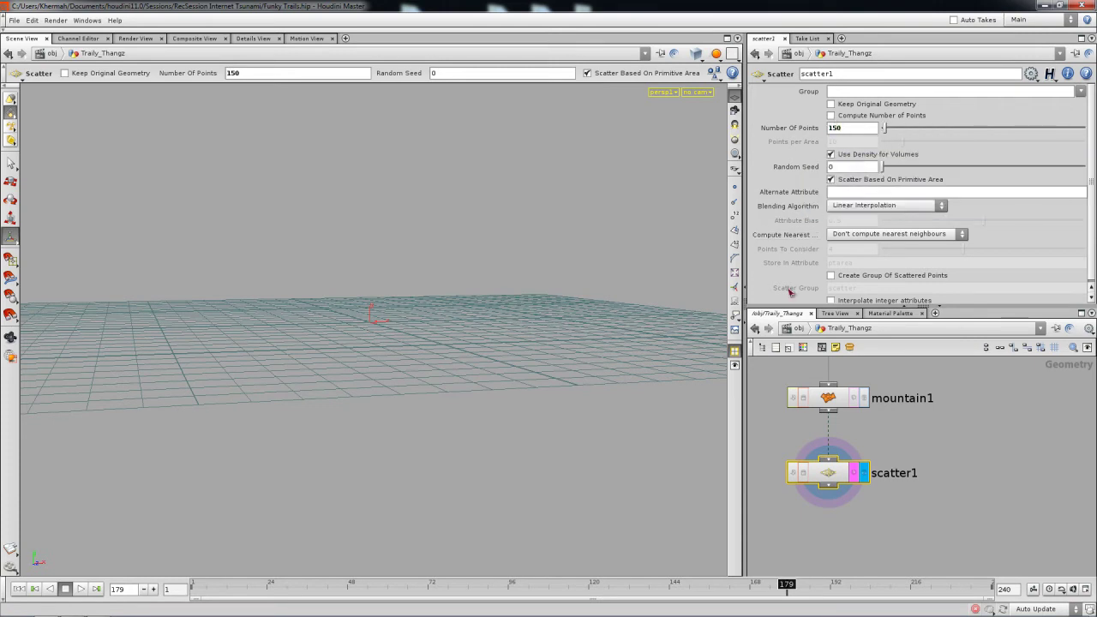
pyautogui.keyDown('alt'); pyautogui.moveTo(895, 418); pyautogui.dragTo(884, 431, button='right'); pyautogui.keyUp('alt')
pyautogui.keyDown('alt'); pyautogui.moveTo(925, 384); pyautogui.dragTo(896, 454, button='middle'); pyautogui.keyUp('alt')
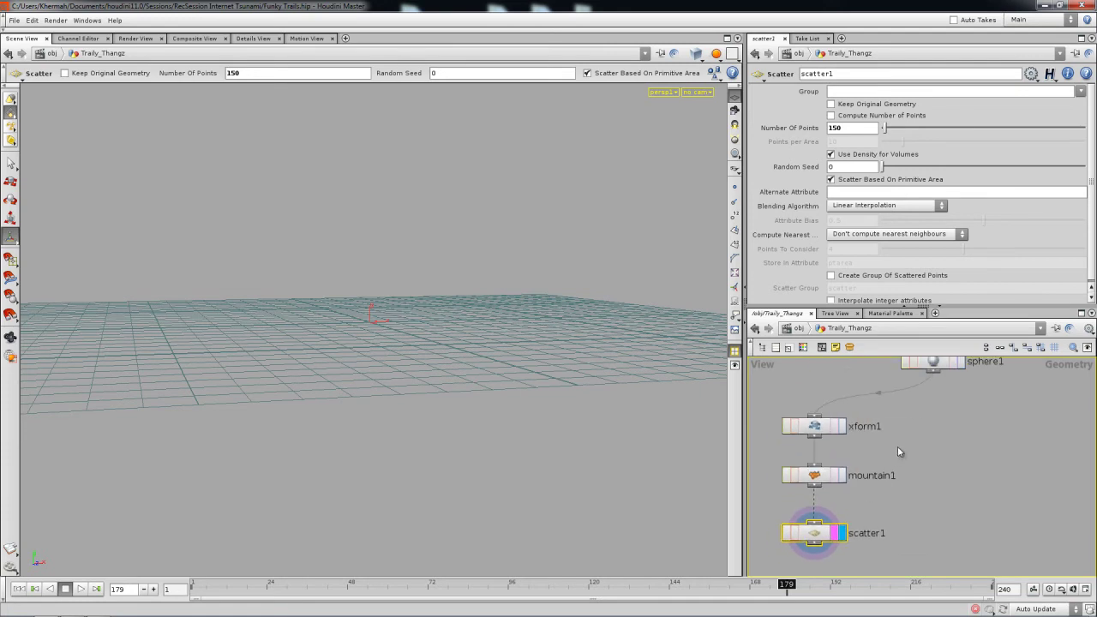
# Step: Add a VOP SOP node below the Scatter node
pyautogui.keyDown('alt'); pyautogui.moveTo(923, 413); pyautogui.dragTo(910, 456, button='middle'); pyautogui.keyUp('alt')
pyautogui.middleClick(920, 411)
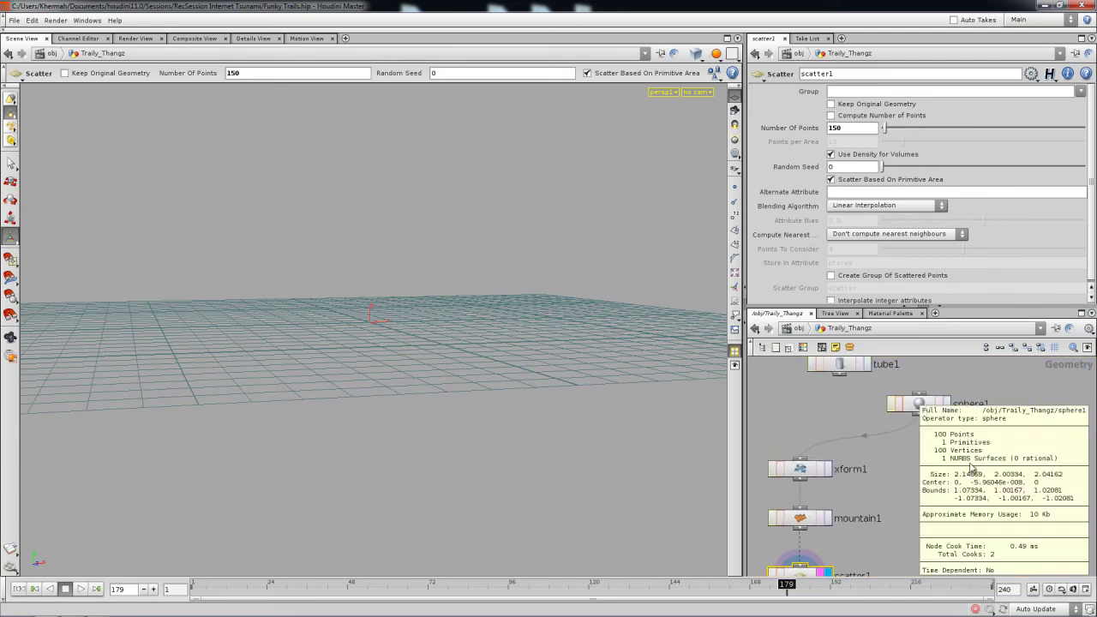
pyautogui.scroll(-3, 857, 463)
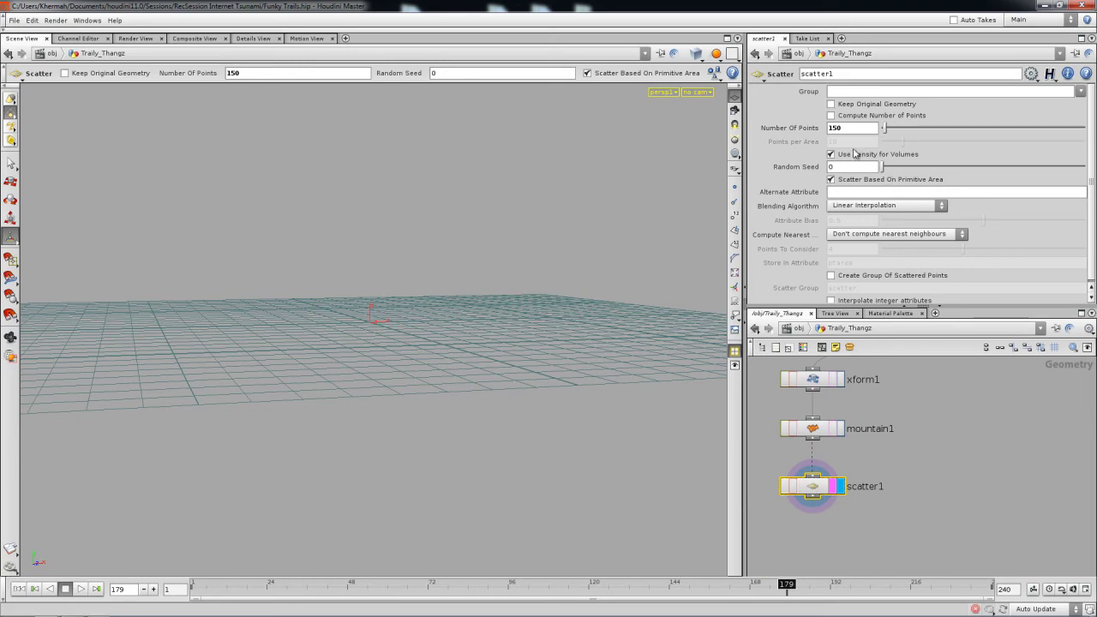
pyautogui.scroll(-2, 926, 502)
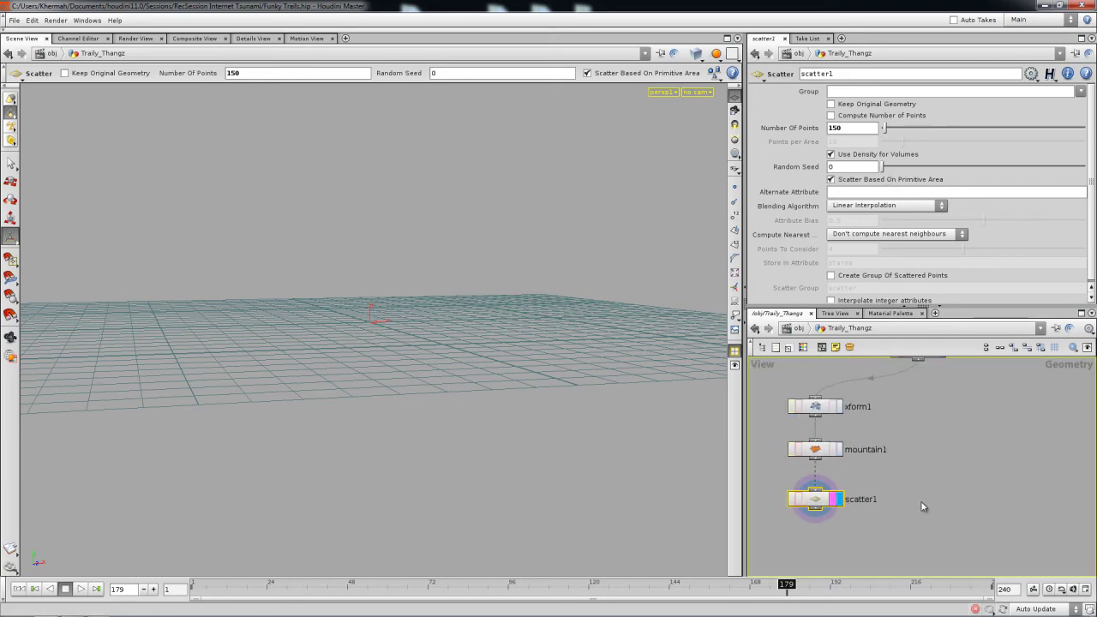
pyautogui.press('Tab')
pyautogui.moveTo(935, 510)
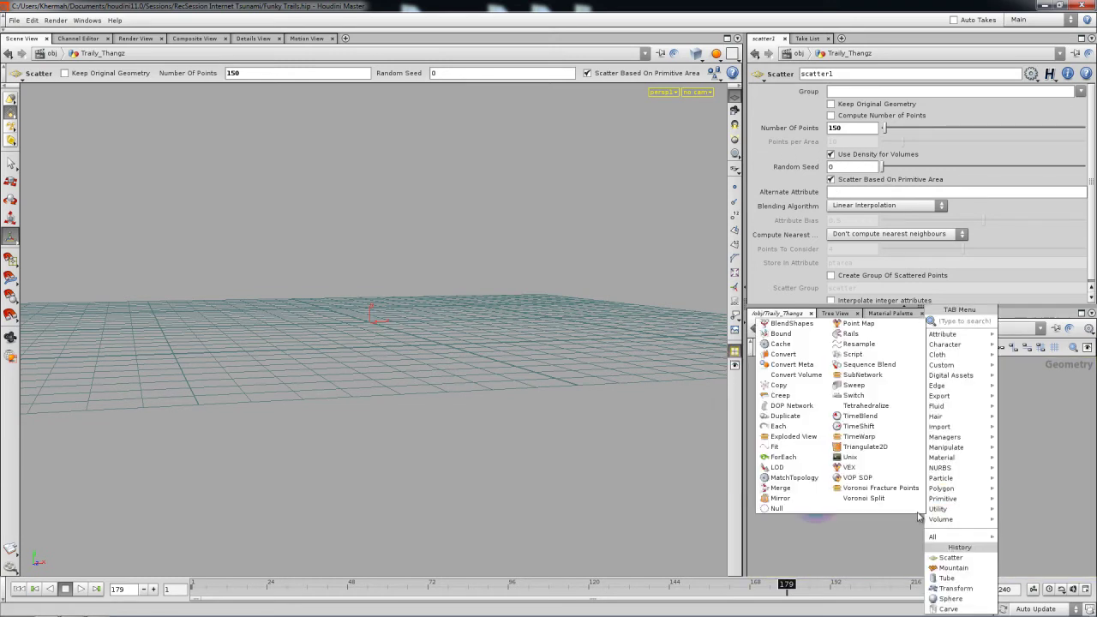
pyautogui.click(868, 481)
pyautogui.click(896, 536)
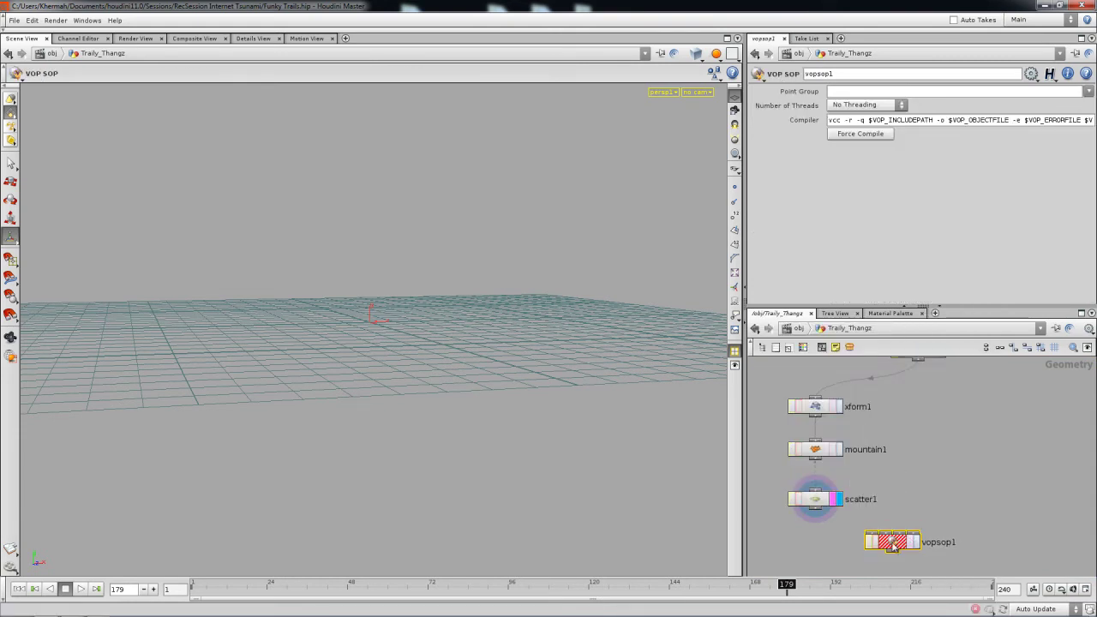
# Step: Connect the Scatter node's output to the first input of the VOP SOP node and adjust the VOP SOP's placement
pyautogui.moveTo(894, 546); pyautogui.dragTo(916, 509, button='middle')
pyautogui.moveTo(914, 509); pyautogui.dragTo(907, 532)
pyautogui.moveTo(899, 494); pyautogui.dragTo(897, 473, button='right')
pyautogui.moveTo(897, 473); pyautogui.dragTo(916, 441, button='middle')
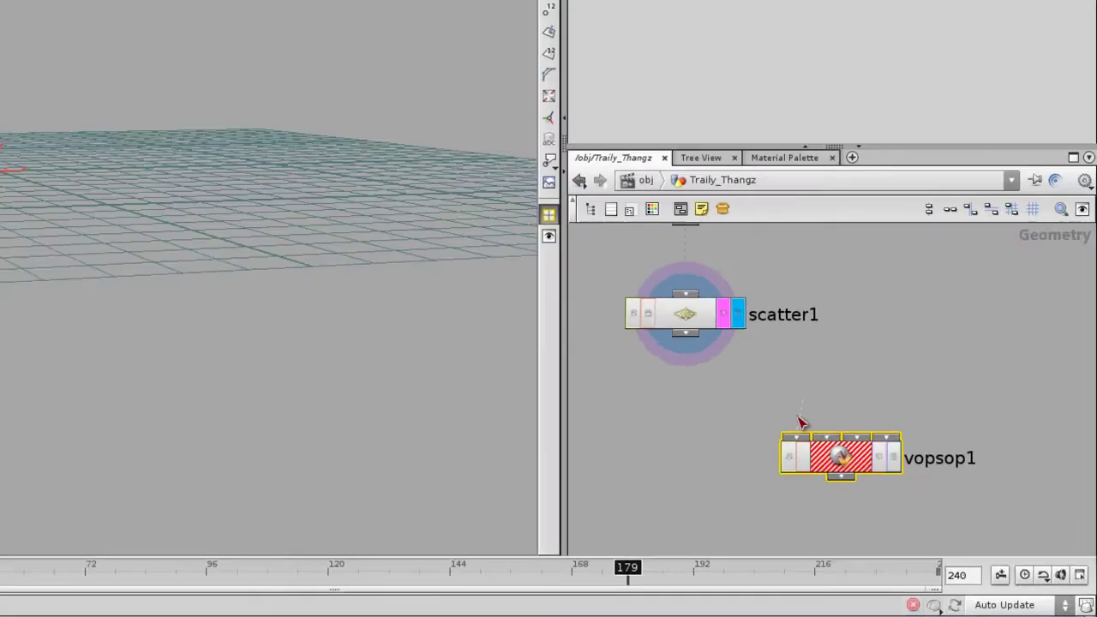
pyautogui.moveTo(899, 496); pyautogui.dragTo(843, 440)
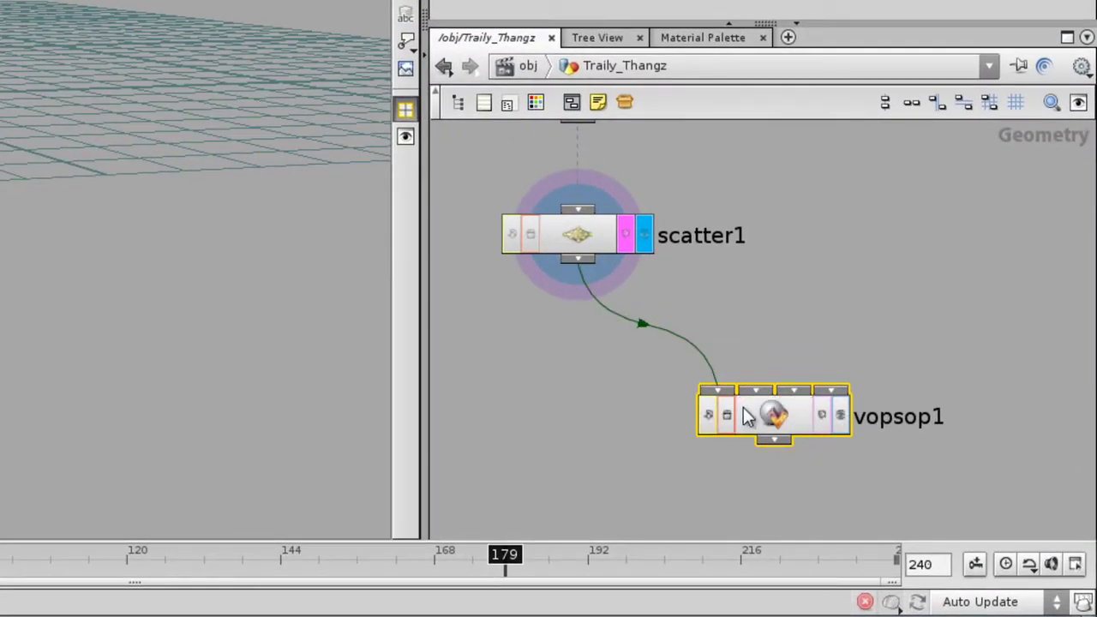
pyautogui.moveTo(774, 429); pyautogui.dragTo(782, 437)
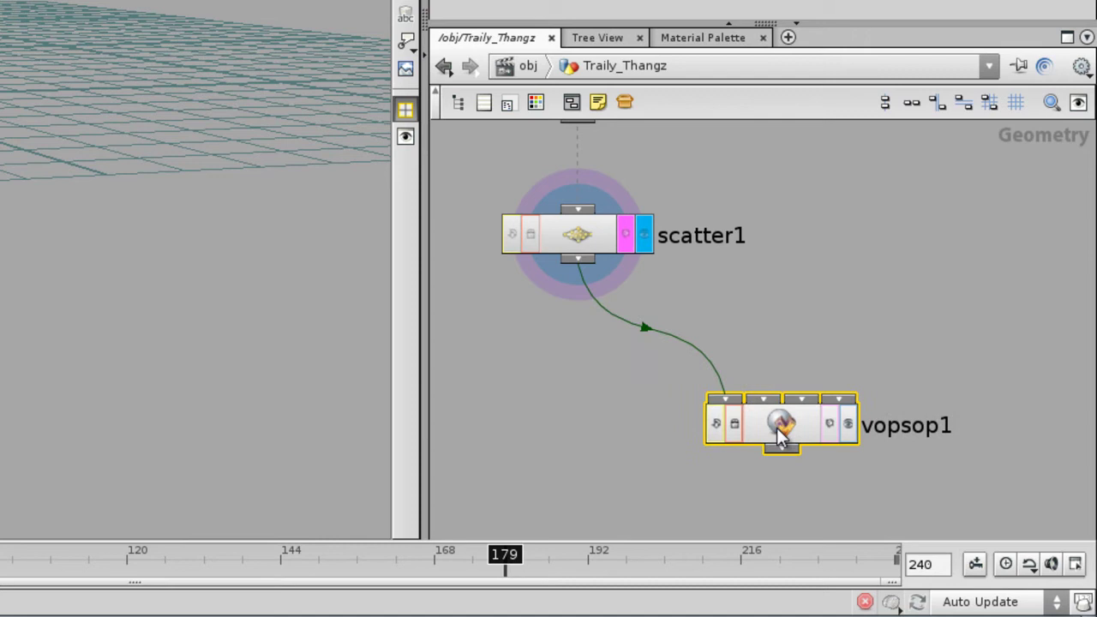
# Step: Connect the original sphere node's output to the second input of the VOP SOP node
pyautogui.scroll(1, 825, 199)
pyautogui.moveTo(834, 183); pyautogui.dragTo(803, 417, button='middle')
pyautogui.moveTo(802, 250); pyautogui.dragTo(761, 489, button='middle')
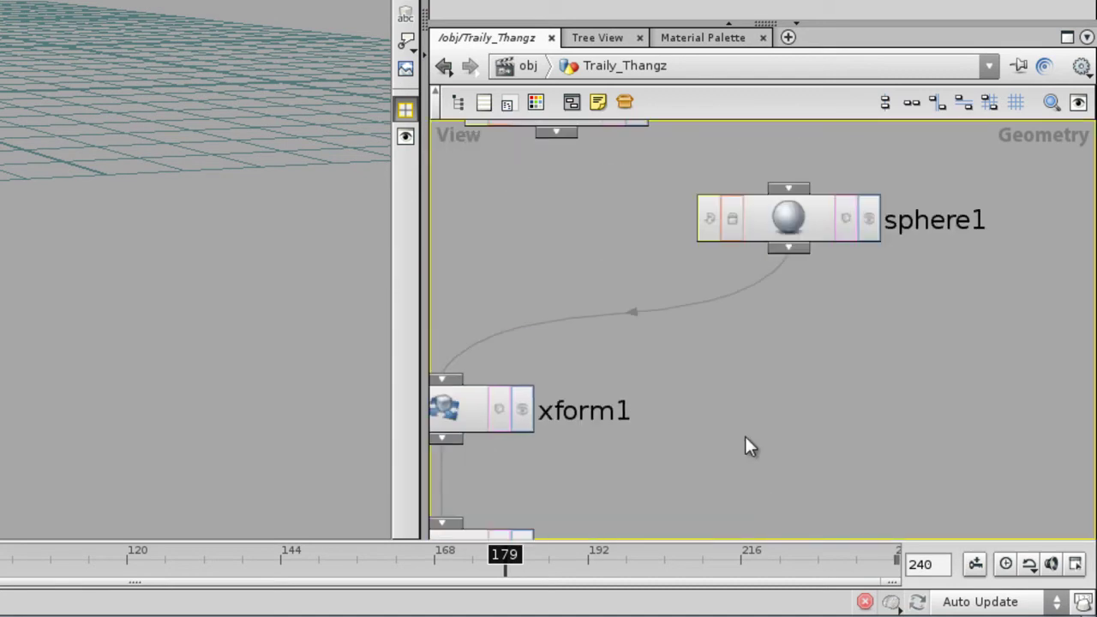
pyautogui.moveTo(782, 326); pyautogui.dragTo(758, 268, button='middle')
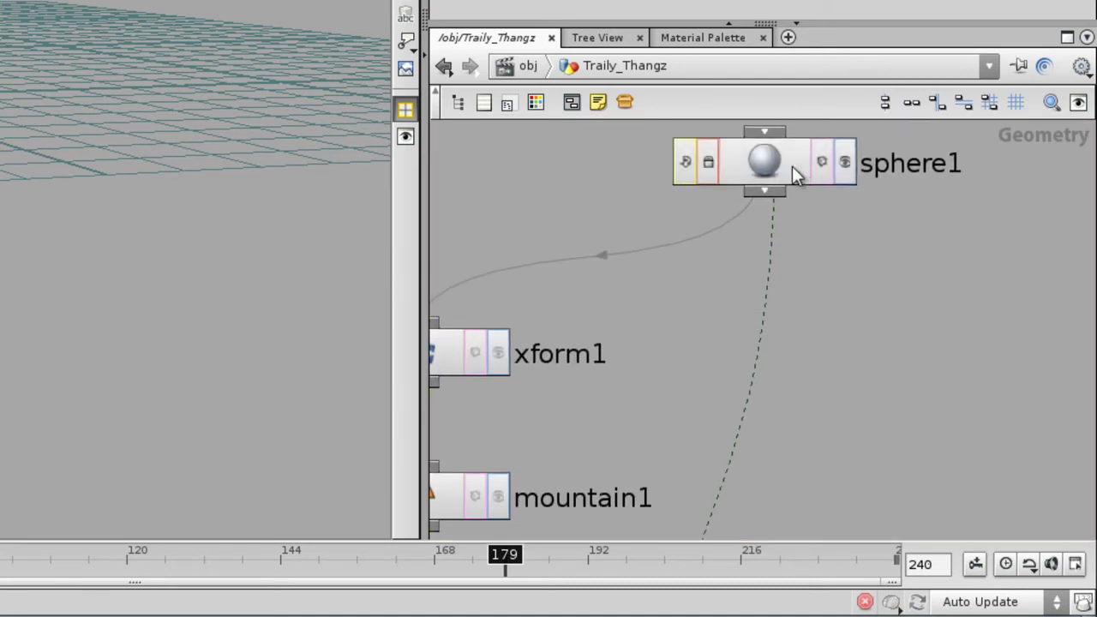
pyautogui.middleClick(770, 164)
pyautogui.moveTo(781, 390); pyautogui.dragTo(850, 126, button='middle')
pyautogui.moveTo(790, 328); pyautogui.dragTo(888, 37, button='middle')
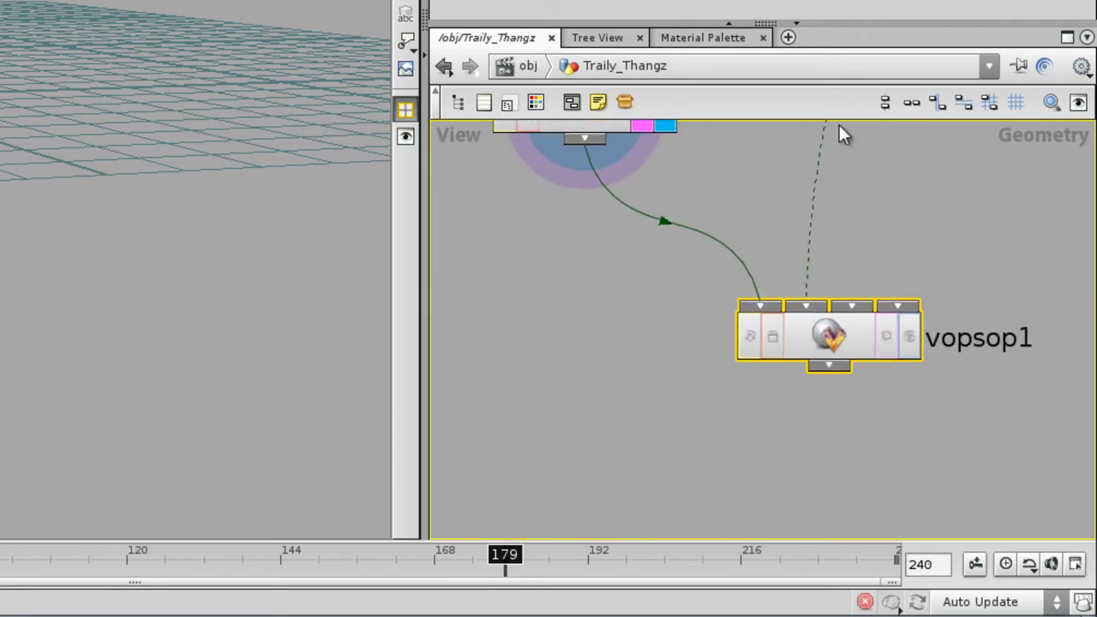
pyautogui.moveTo(732, 253); pyautogui.dragTo(773, 318, button='middle')
pyautogui.middleClick(645, 169)
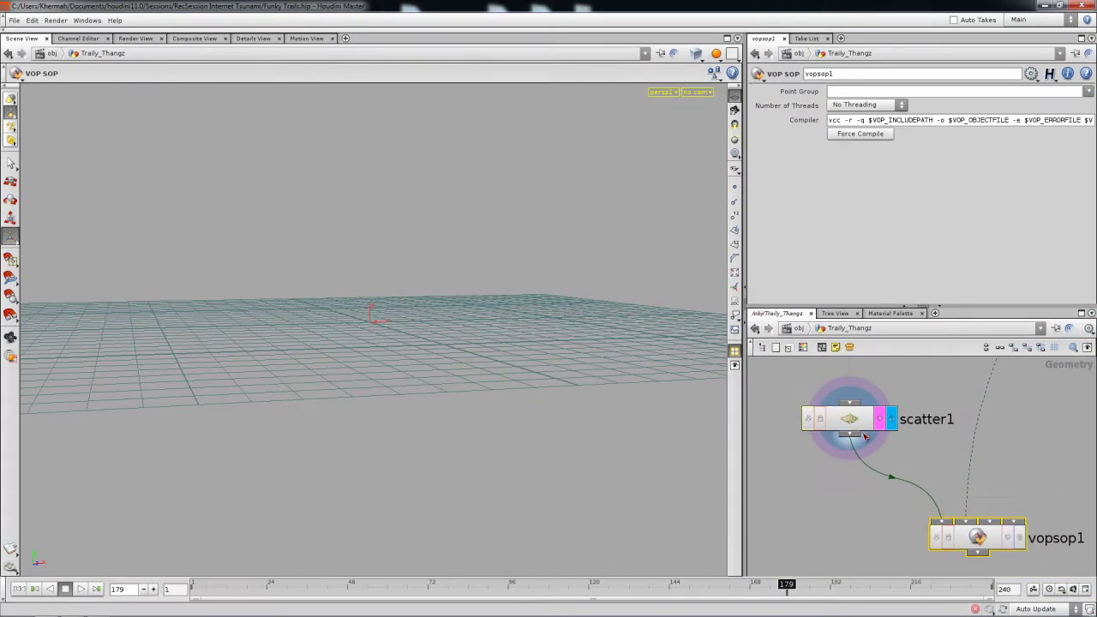
pyautogui.click(864, 436)
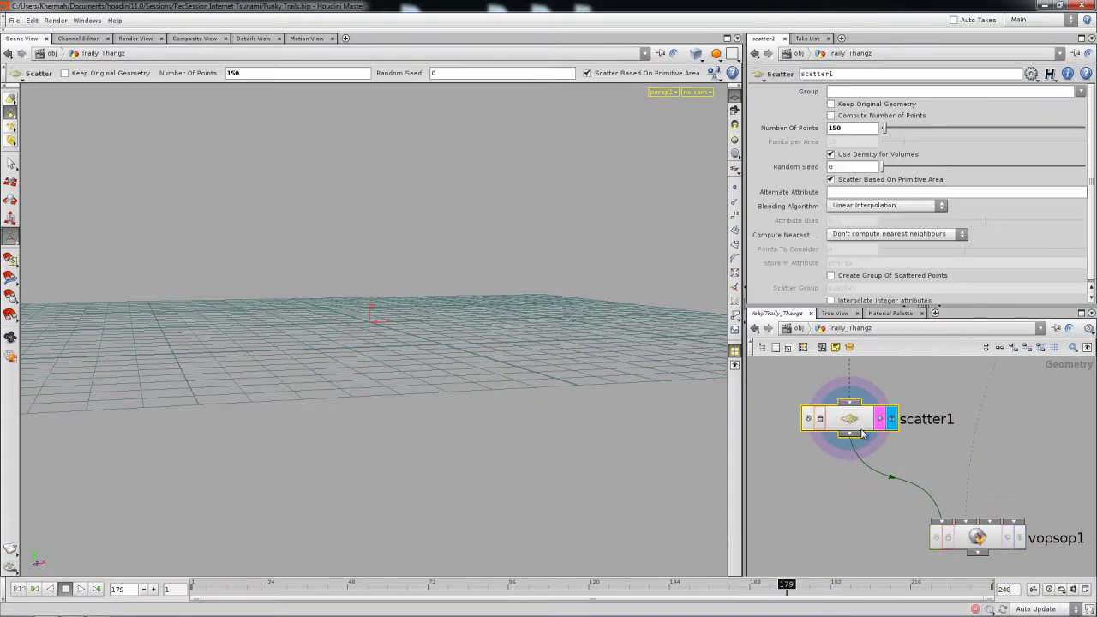
pyautogui.doubleClick(845, 130)
pyautogui.click(832, 504)
pyautogui.moveTo(872, 521); pyautogui.dragTo(819, 486, button='middle')
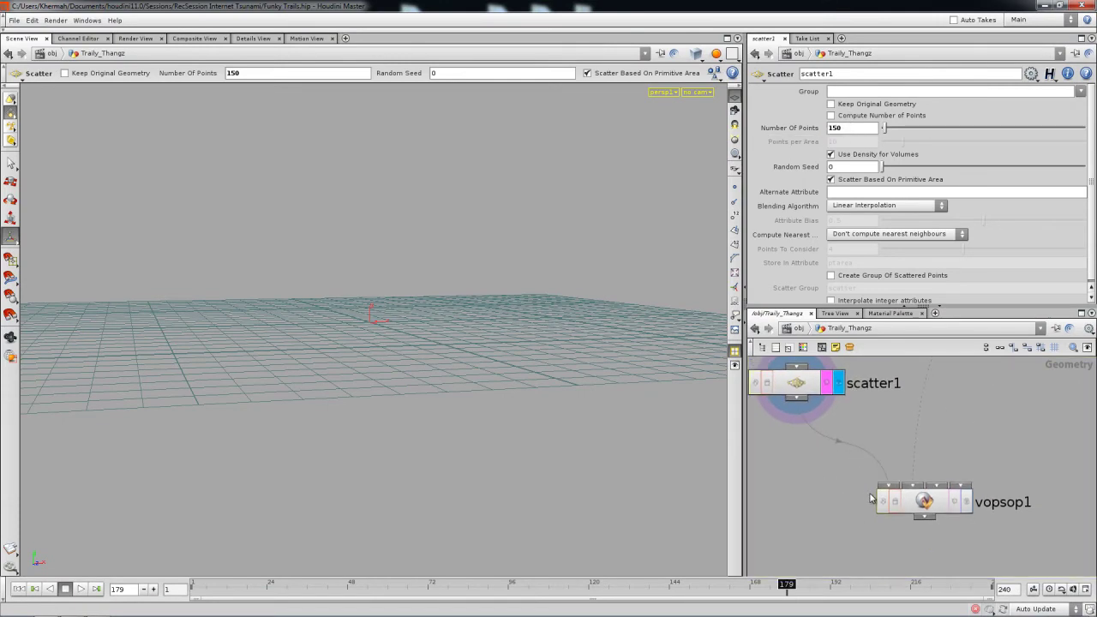
# Step: Display the VOP SOP node's output and view its scattered points with point markers
pyautogui.click(966, 502)
pyautogui.click(926, 503)
pyautogui.press('Escape')
pyautogui.moveTo(497, 314); pyautogui.dragTo(618, 302)
pyautogui.click(735, 187)
pyautogui.keyDown('alt'); pyautogui.moveTo(438, 349); pyautogui.dragTo(559, 343); pyautogui.keyUp('alt')
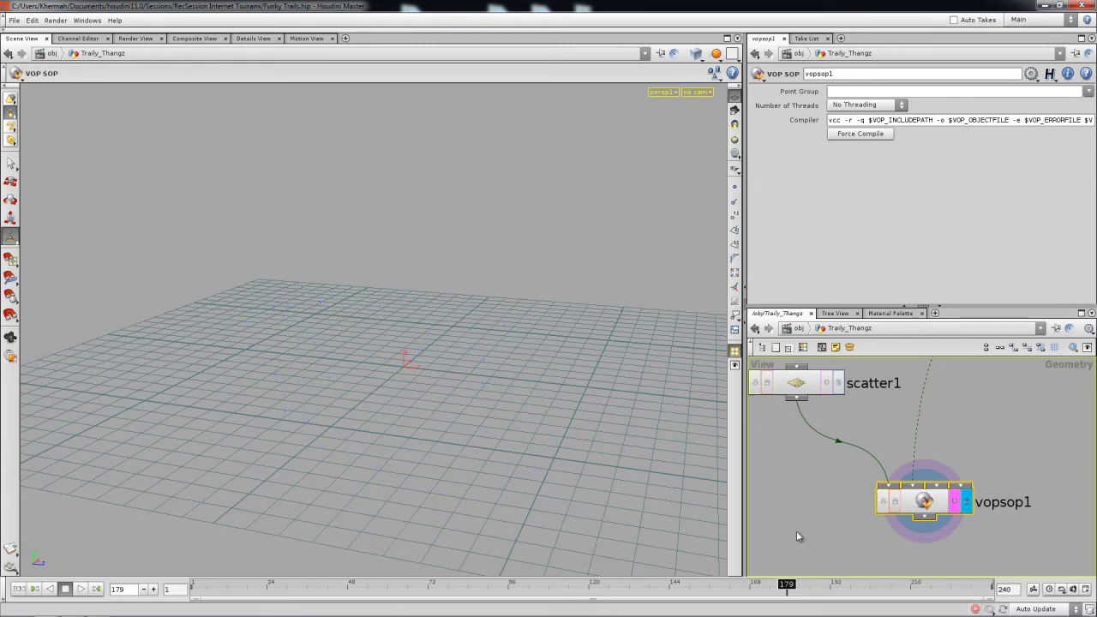
# Step: Open the VOP SOP's inner network and spread its global variables and output nodes apart
pyautogui.moveTo(792, 535); pyautogui.dragTo(779, 498, button='middle')
pyautogui.doubleClick(921, 468)
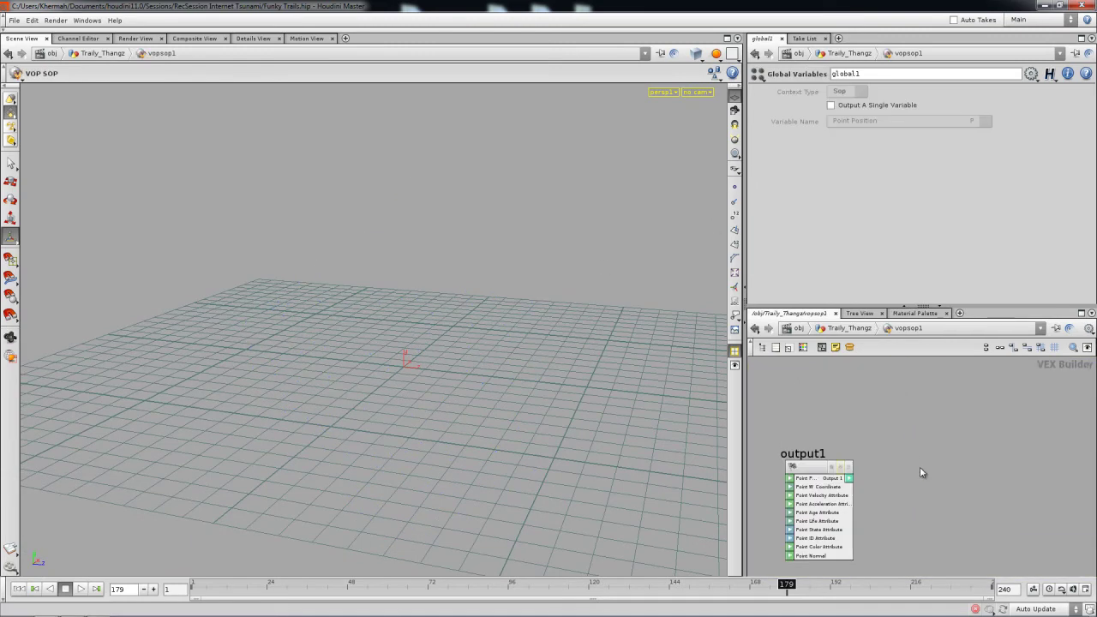
pyautogui.press('h')
pyautogui.moveTo(854, 430); pyautogui.dragTo(759, 427)
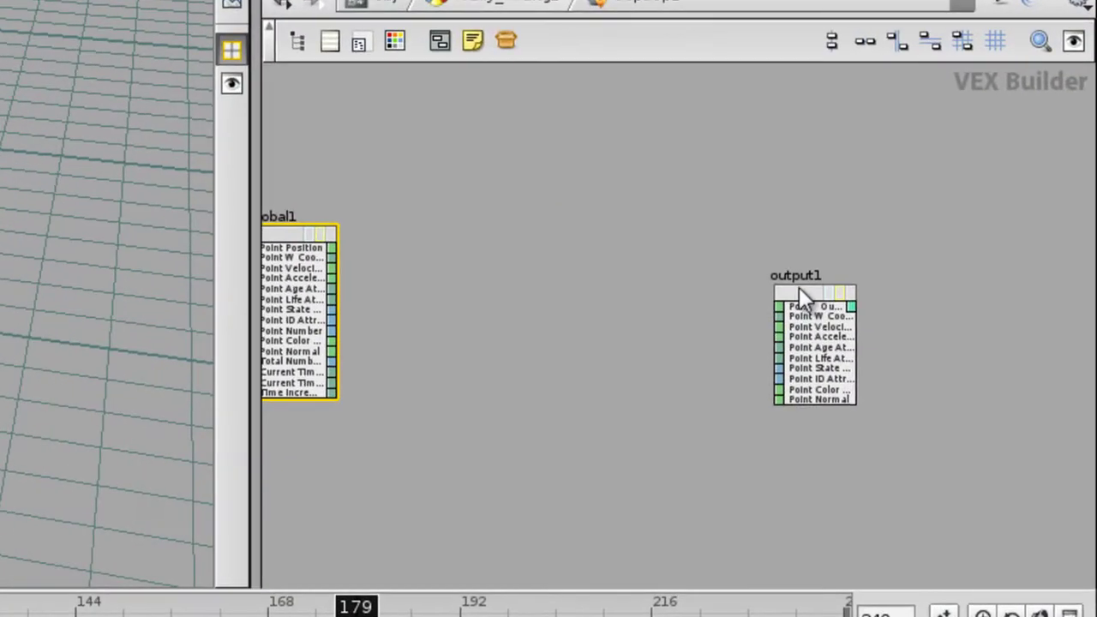
pyautogui.moveTo(1048, 234)
pyautogui.mouseDown()
pyautogui.moveTo(1085, 231)
pyautogui.moveTo(1006, 232)
pyautogui.moveTo(1047, 234)
pyautogui.mouseUp()
pyautogui.moveTo(532, 260); pyautogui.dragTo(576, 272, button='middle')
pyautogui.moveTo(576, 272); pyautogui.dragTo(561, 284, button='right')
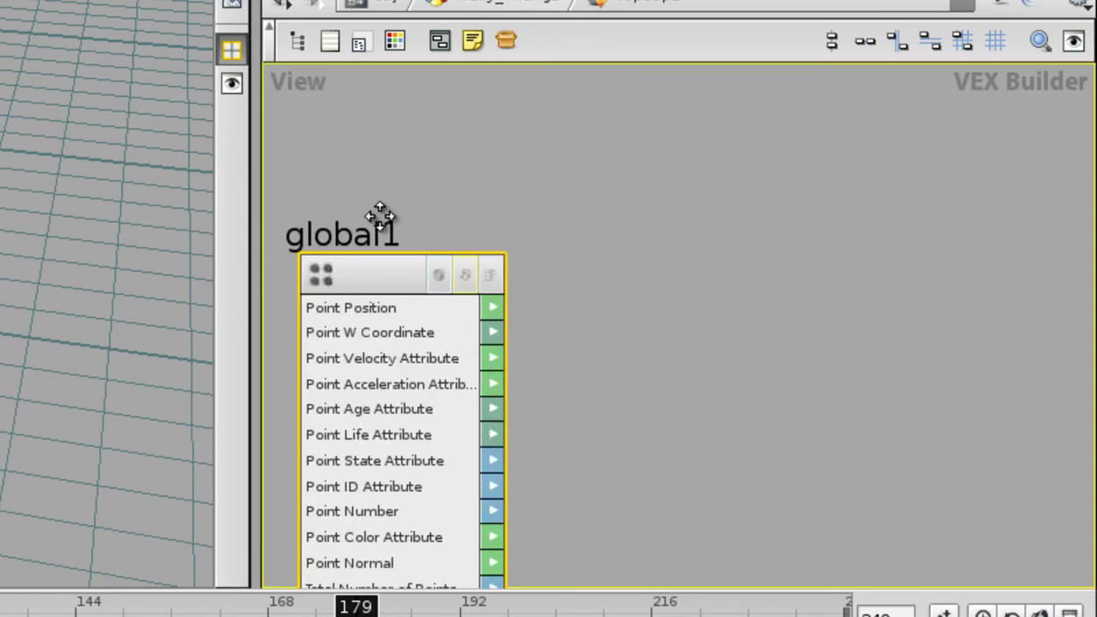
pyautogui.moveTo(374, 191); pyautogui.dragTo(403, 298, button='middle')
pyautogui.scroll(-4, 506, 266)
pyautogui.moveTo(468, 275); pyautogui.dragTo(421, 282, button='middle')
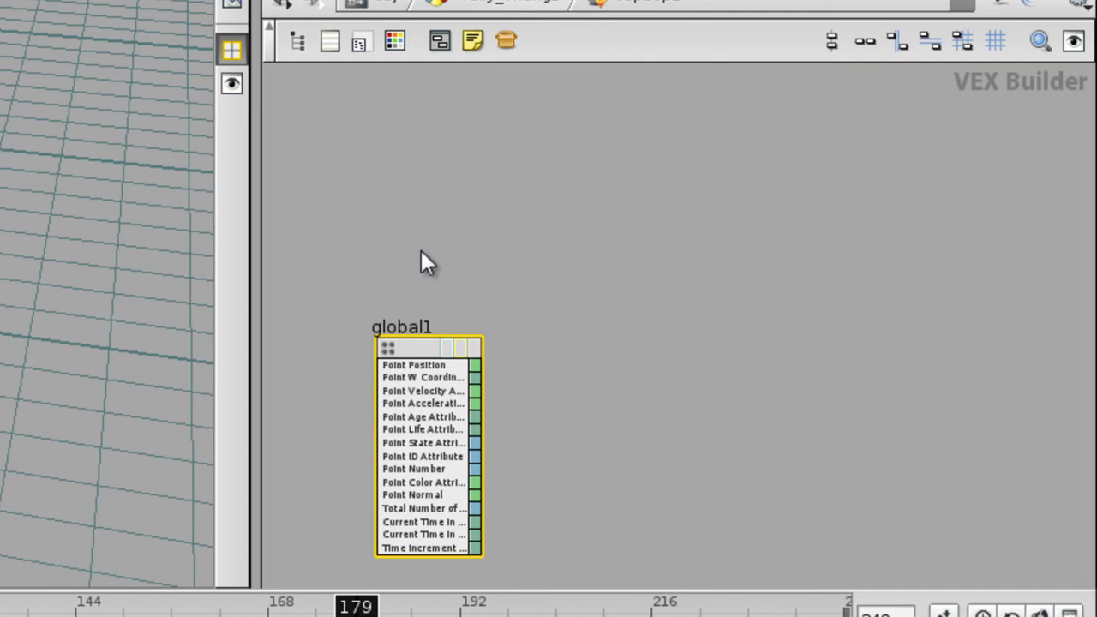
# Step: Add an Import Attribute node above the global variables node
pyautogui.press('Tab')
pyautogui.moveTo(482, 183)
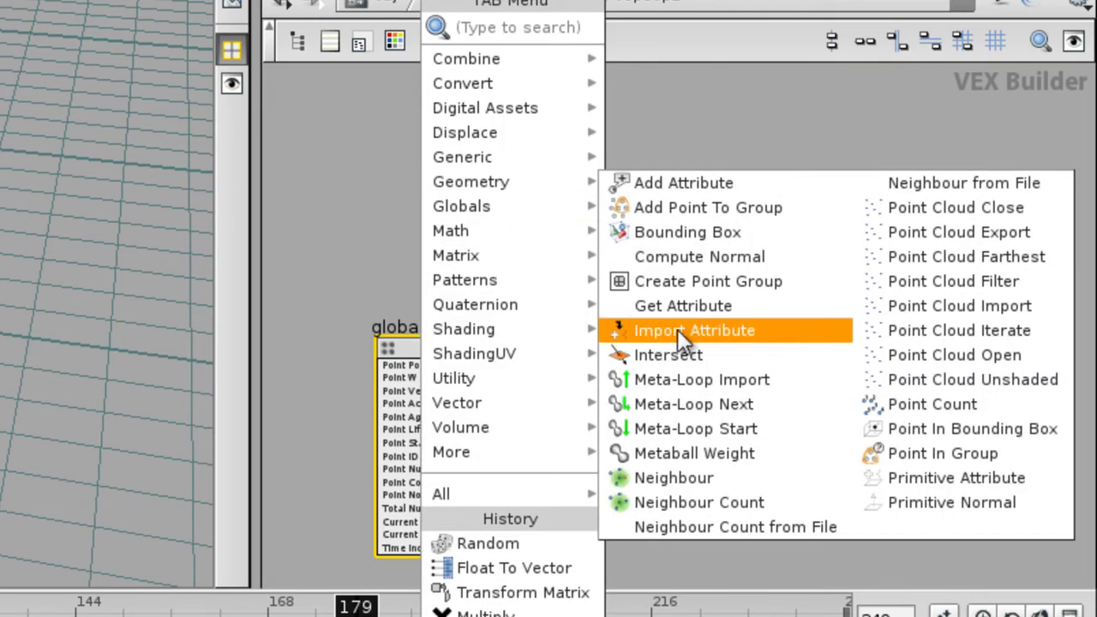
pyautogui.click(661, 334)
pyautogui.click(449, 163)
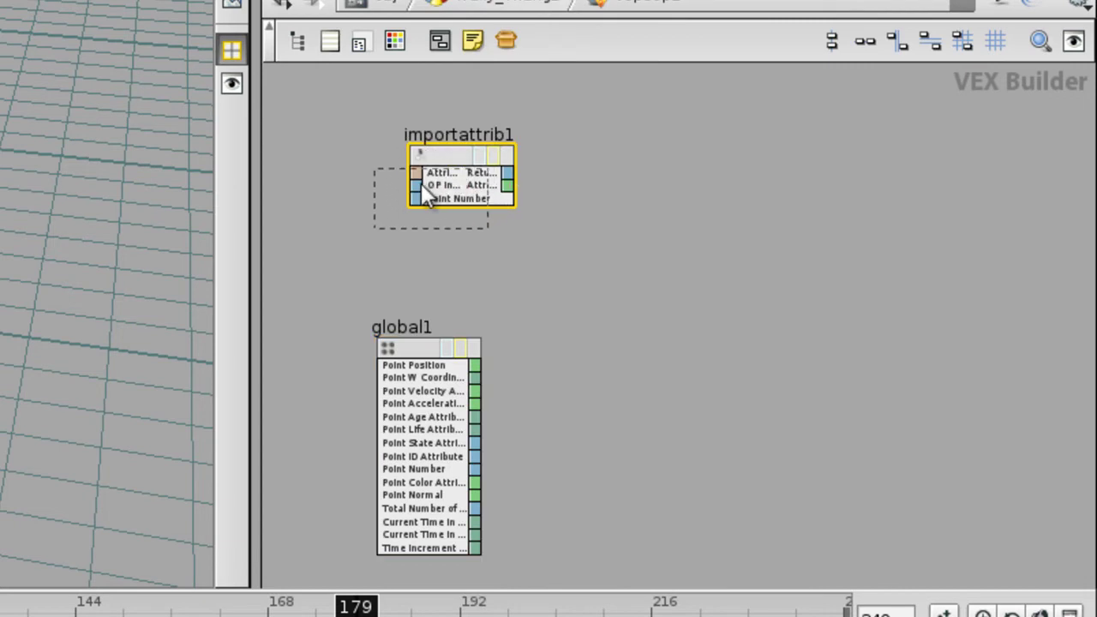
pyautogui.moveTo(422, 183); pyautogui.dragTo(421, 185)
pyautogui.keyDown('alt'); pyautogui.moveTo(358, 296); pyautogui.dragTo(362, 226, button='middle'); pyautogui.keyUp('alt')
pyautogui.keyDown('alt'); pyautogui.moveTo(362, 227); pyautogui.dragTo(464, 267, button='right'); pyautogui.keyUp('alt')
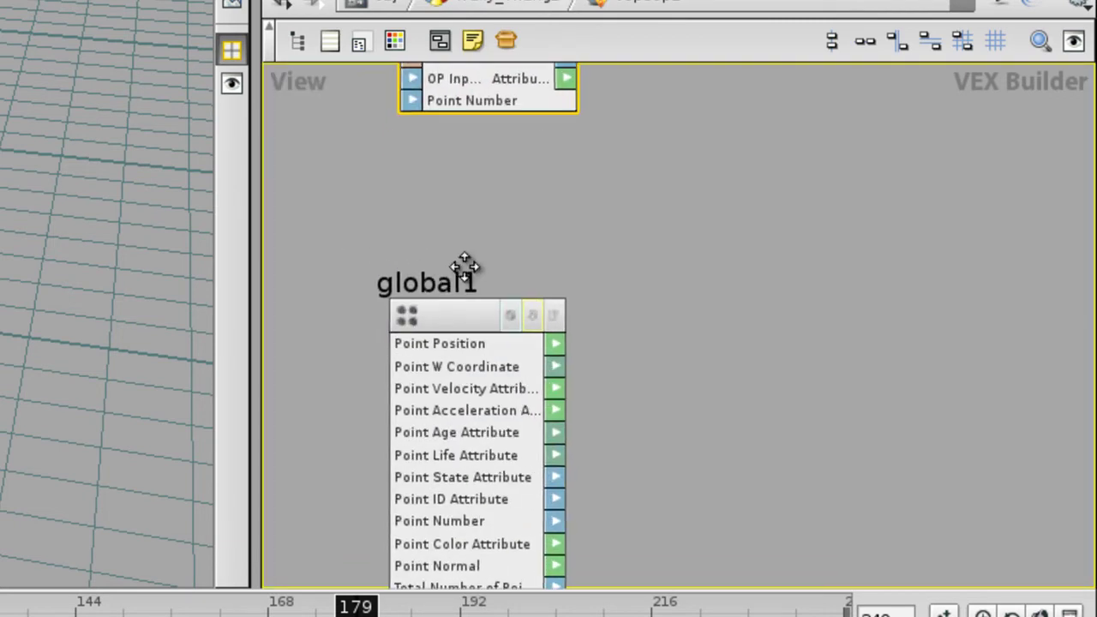
pyautogui.moveTo(465, 269); pyautogui.dragTo(465, 133, button='middle')
# Step: Look up the short variable names in the Global Variables node's single-variable list
pyautogui.click(462, 188)
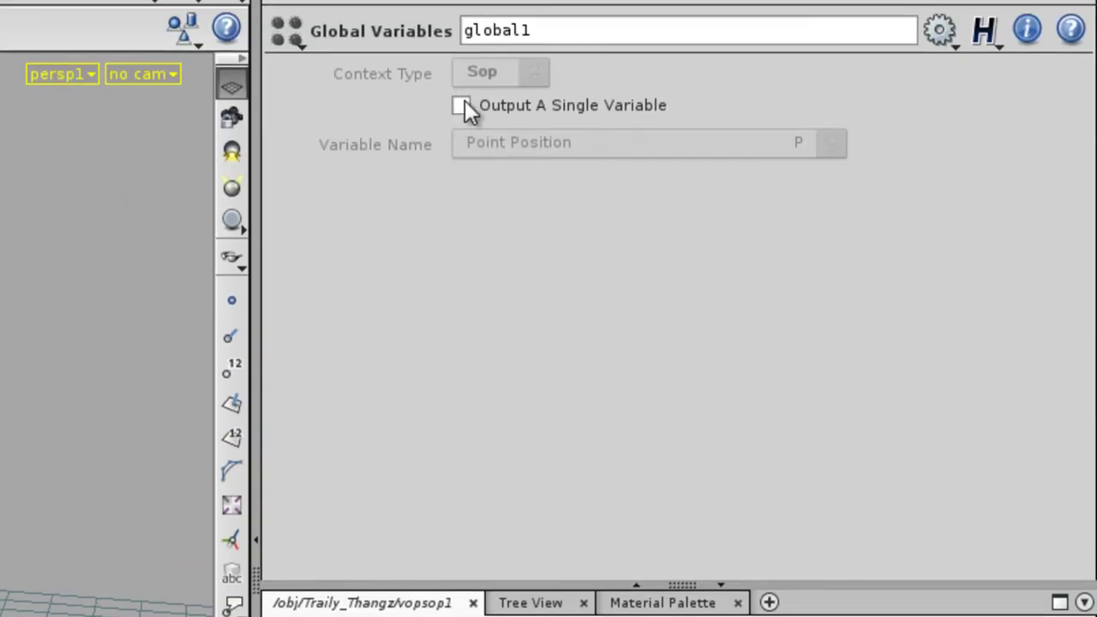
pyautogui.click(462, 106)
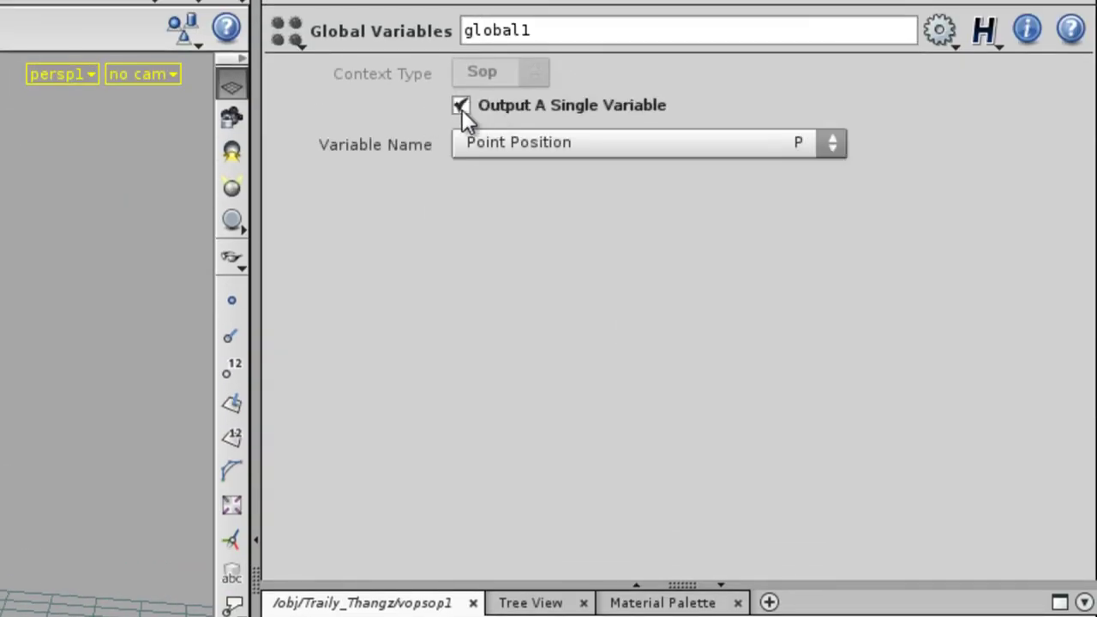
pyautogui.click(540, 149)
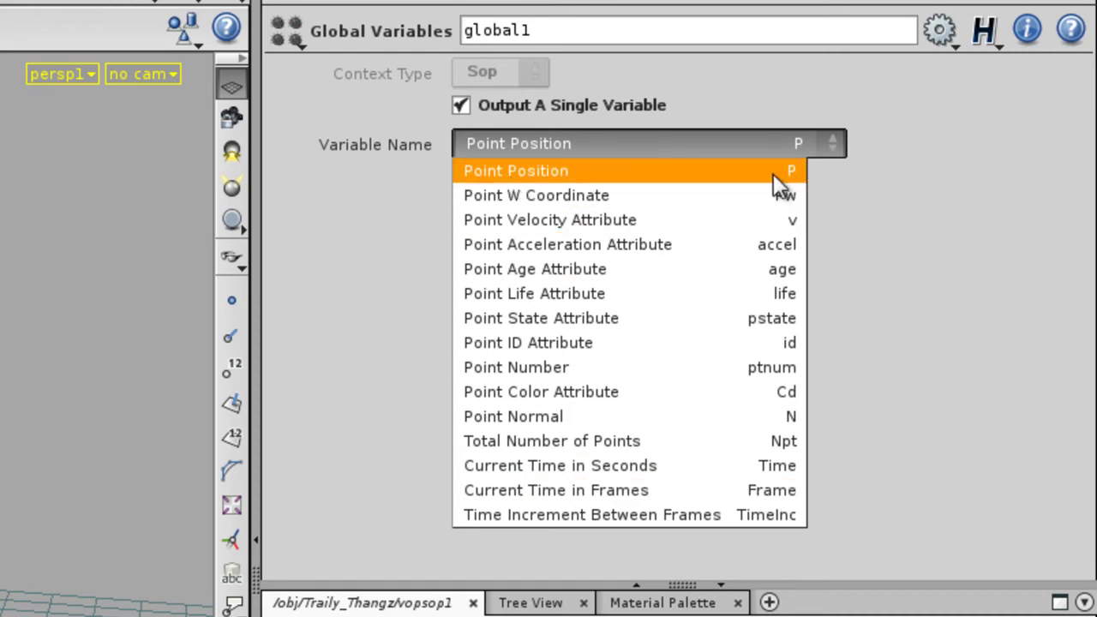
pyautogui.click(527, 108)
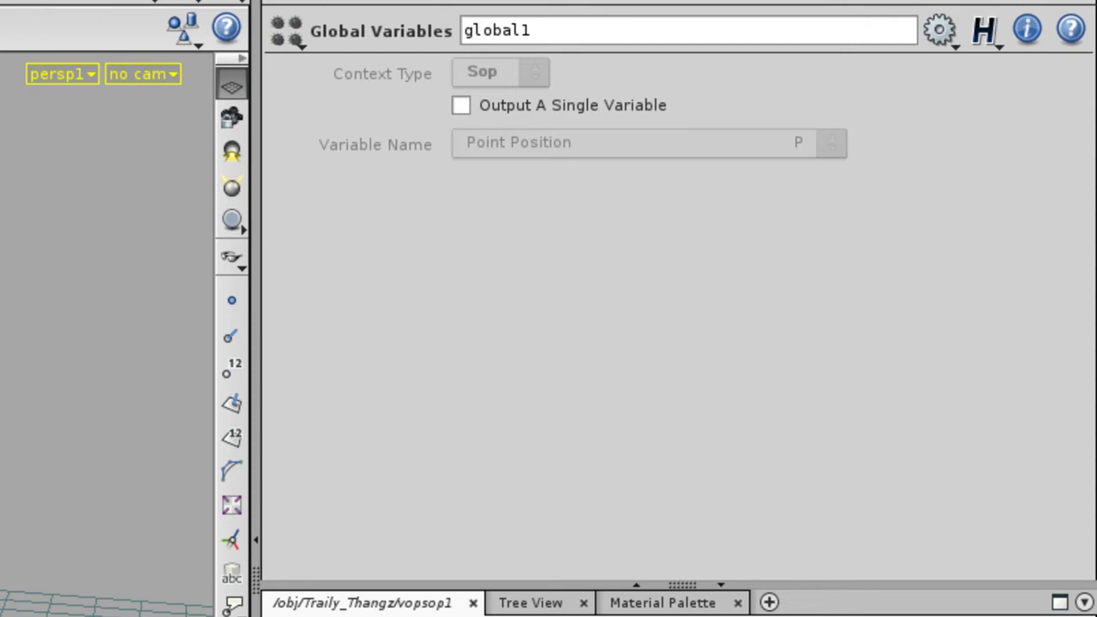
# Step: Set the Import Attribute node's attribute to P
pyautogui.click(421, 121)
pyautogui.write('P')
pyautogui.press('Return')
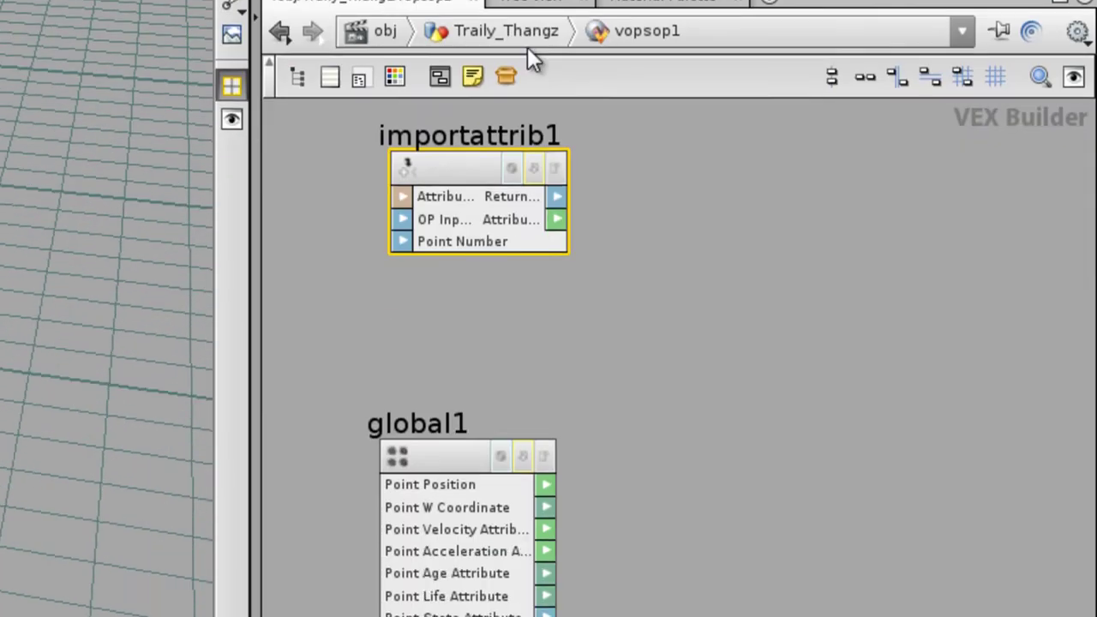
# Step: Examine the VOP SOP's input connections in the parent network and return to its inner network
pyautogui.click(526, 47)
pyautogui.moveTo(466, 327); pyautogui.dragTo(446, 390, button='middle')
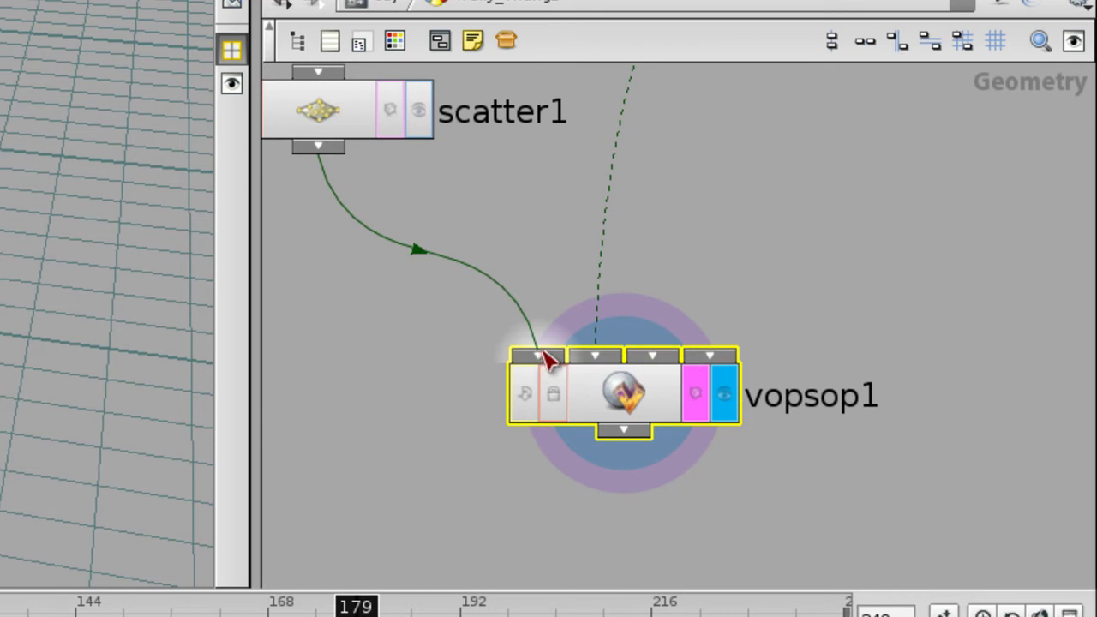
pyautogui.doubleClick(624, 390)
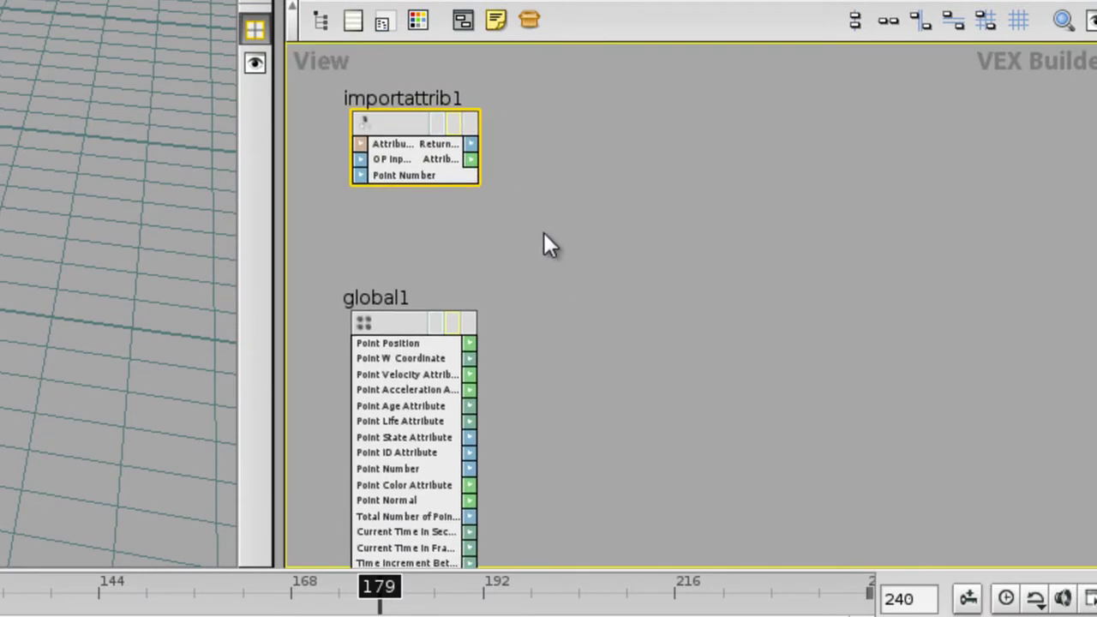
# Step: Add a Distance node between the Import Attribute and global variables nodes, offset towards the output side
pyautogui.press('Tab')
pyautogui.moveTo(541, 209)
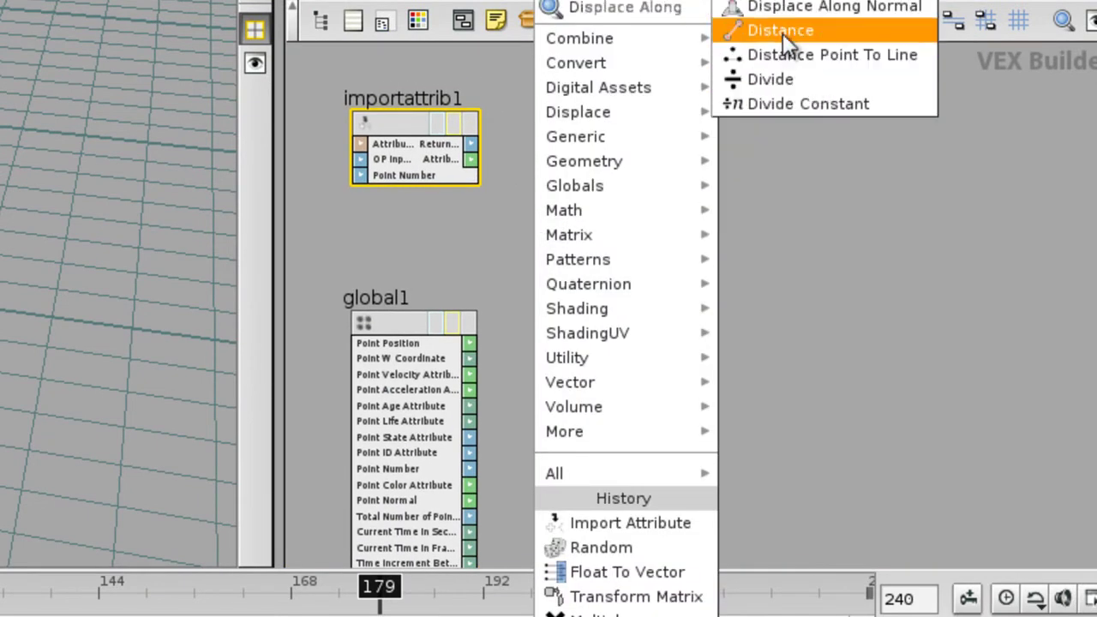
pyautogui.click(783, 31)
pyautogui.click(657, 233)
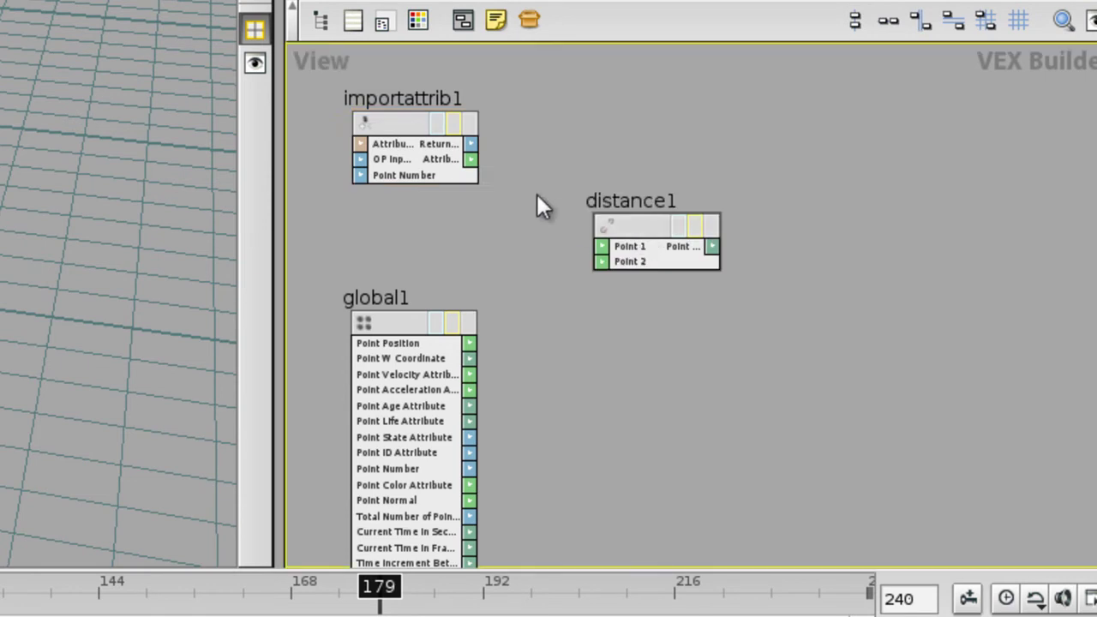
# Step: Connect the imported attribute to the Distance node's Point 1 and the global Point Position to its Point 2
pyautogui.moveTo(537, 199); pyautogui.dragTo(649, 236, button='right')
pyautogui.moveTo(537, 199); pyautogui.dragTo(595, 219, button='middle')
pyautogui.moveTo(569, 199); pyautogui.dragTo(524, 193, button='right')
pyautogui.moveTo(563, 207); pyautogui.dragTo(550, 188, button='middle')
pyautogui.moveTo(493, 146); pyautogui.dragTo(685, 267)
pyautogui.click(429, 129)
pyautogui.moveTo(490, 400); pyautogui.dragTo(685, 286)
# Step: Return to the Traily_Thangz network, template the sphere node and examine it together with the surrounding scattered points
pyautogui.click(554, 1)
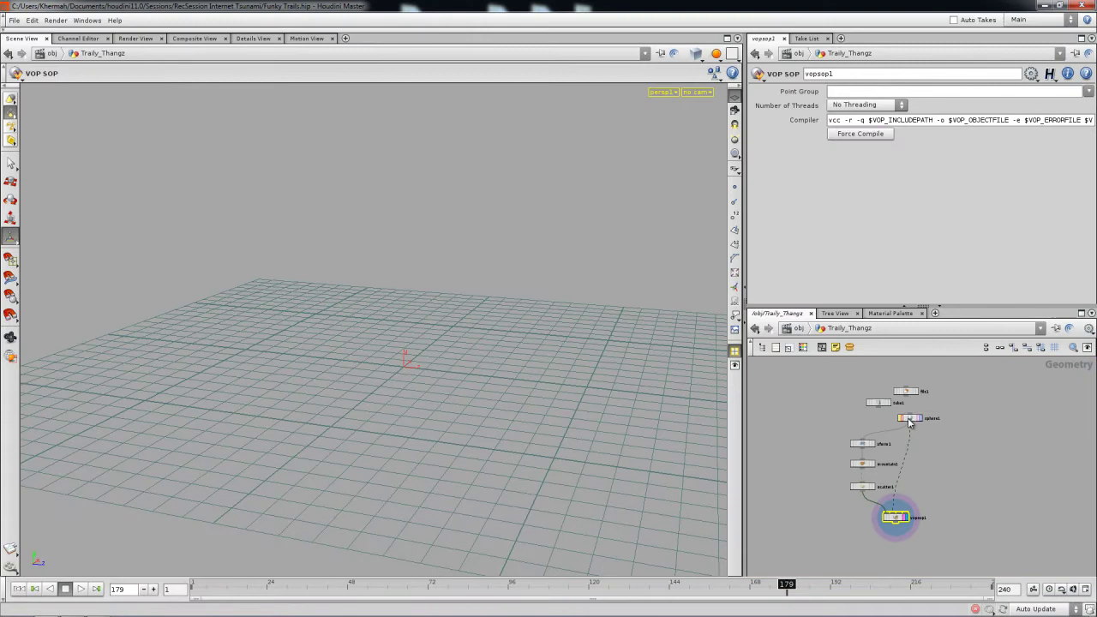
pyautogui.click(918, 419)
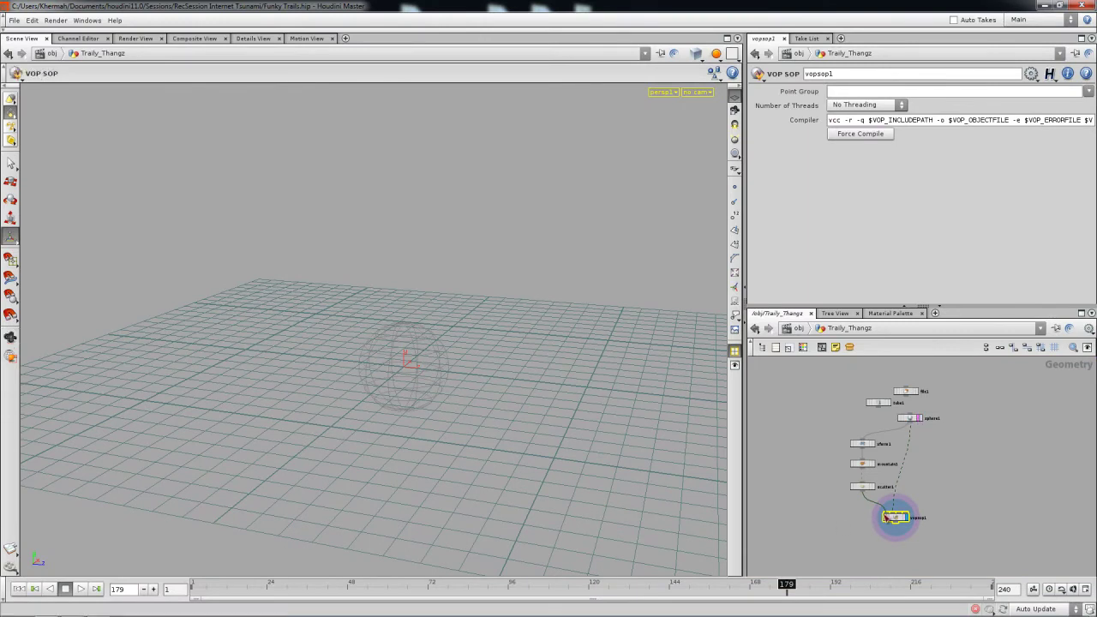
pyautogui.press('Escape')
pyautogui.moveTo(594, 281); pyautogui.dragTo(509, 348)
pyautogui.press('Return')
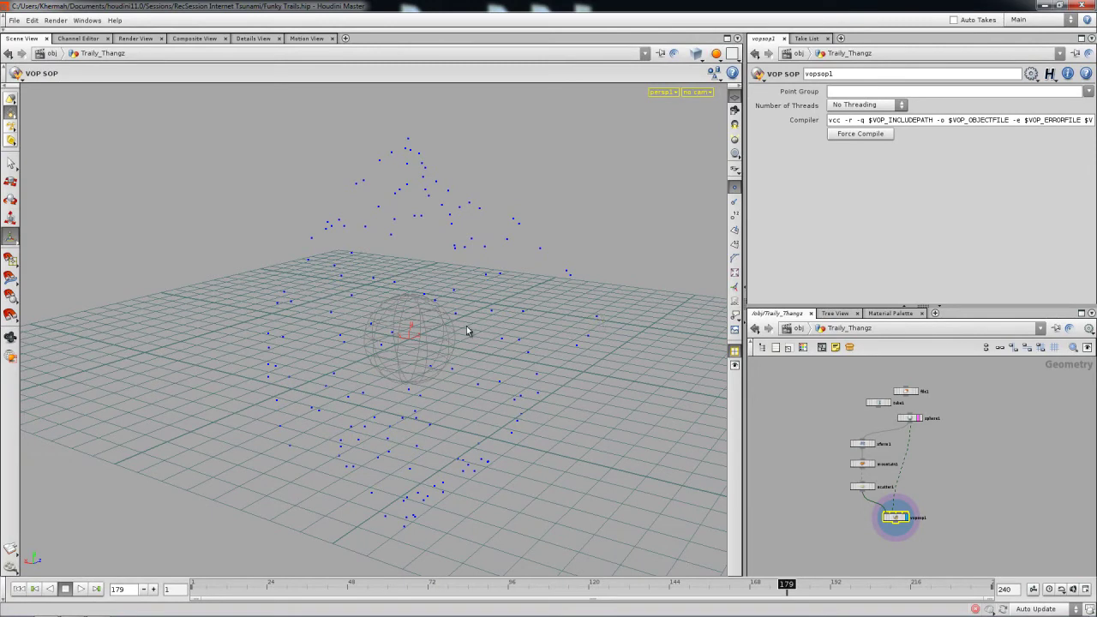
pyautogui.press('Escape')
pyautogui.moveTo(558, 326); pyautogui.dragTo(411, 347)
pyautogui.press('Return')
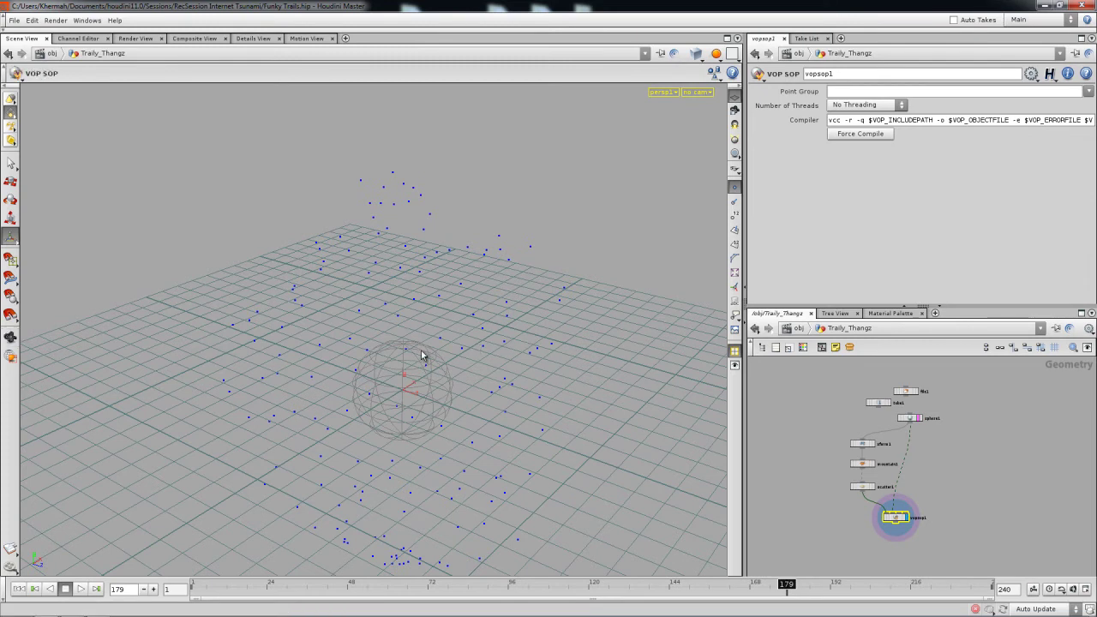
# Step: Examine the scattered points around the templated sphere, and return inside the vopsop1 network
pyautogui.press('Escape')
pyautogui.moveTo(392, 205); pyautogui.dragTo(442, 250)
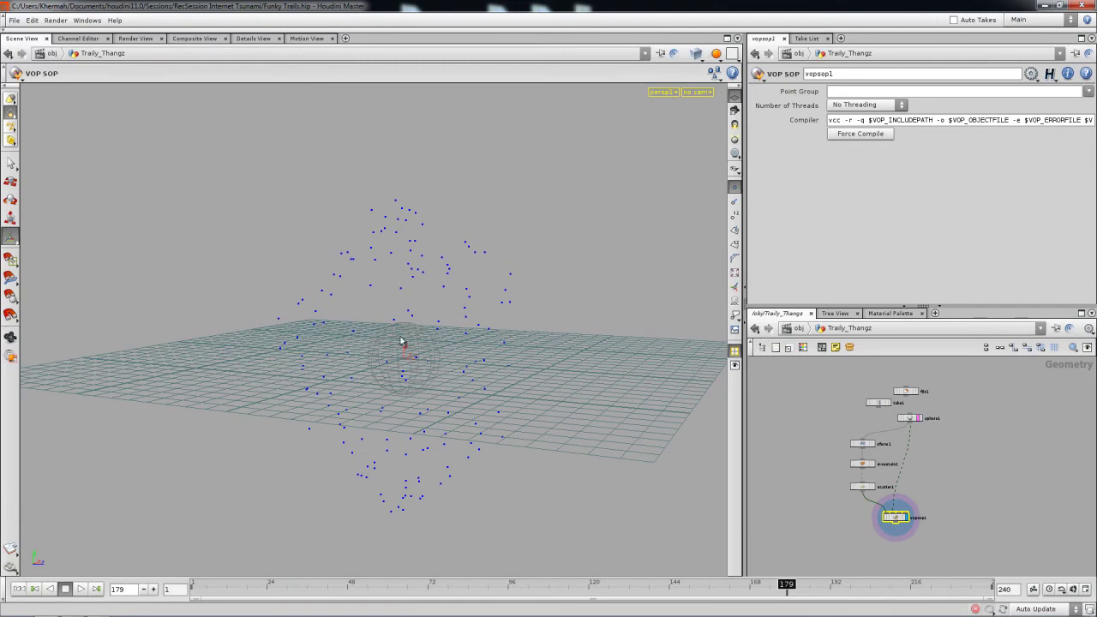
pyautogui.moveTo(386, 343); pyautogui.dragTo(424, 335)
pyautogui.scroll(5, 866, 528)
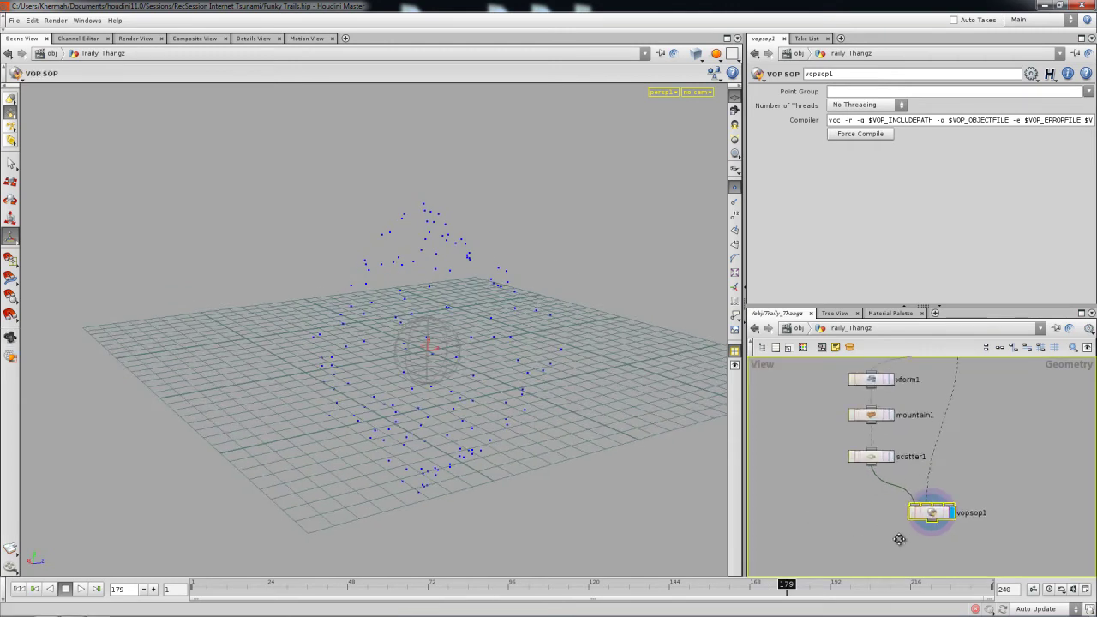
pyautogui.doubleClick(871, 492)
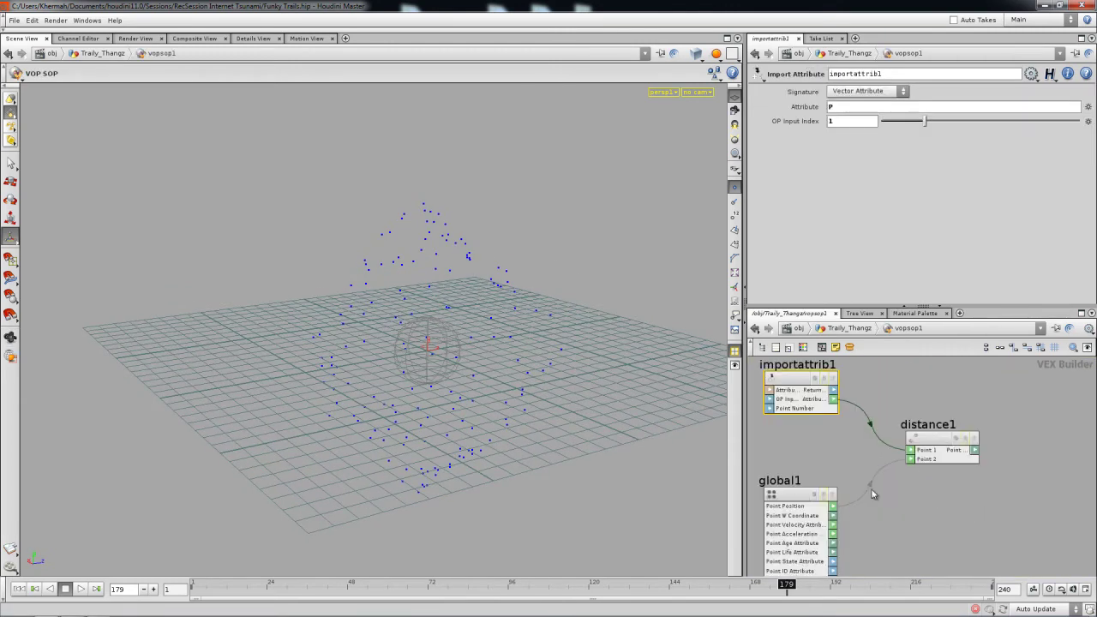
# Step: Add a Multiply node past the output side of the Distance node
pyautogui.scroll(2, 943, 500)
pyautogui.scroll(-5, 935, 500)
pyautogui.scroll(3, 914, 502)
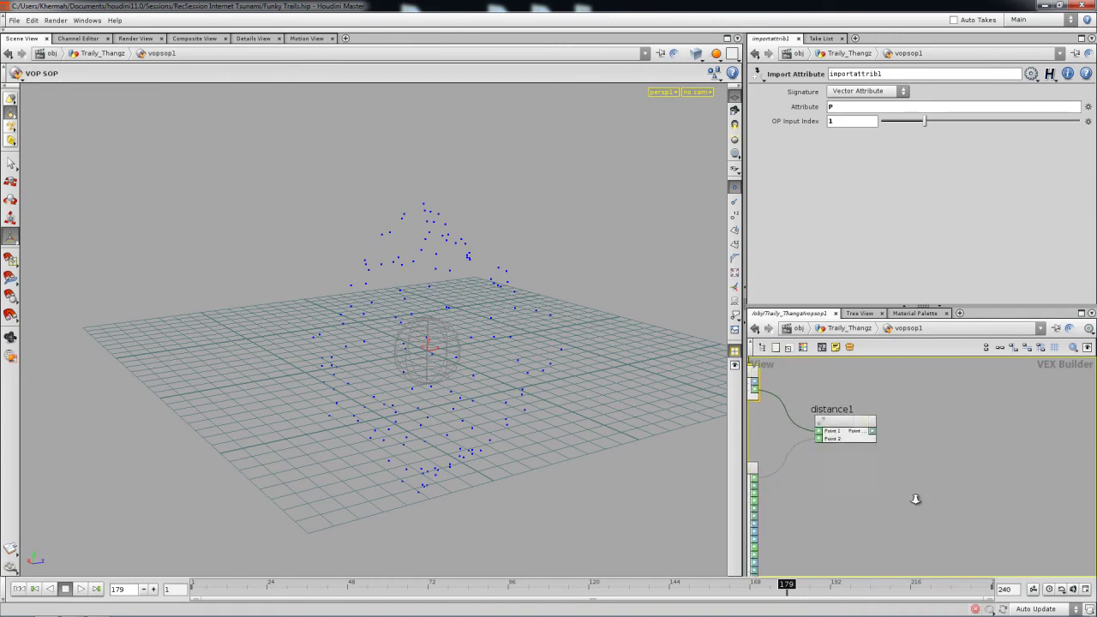
pyautogui.scroll(-2, 906, 485)
pyautogui.press('Tab')
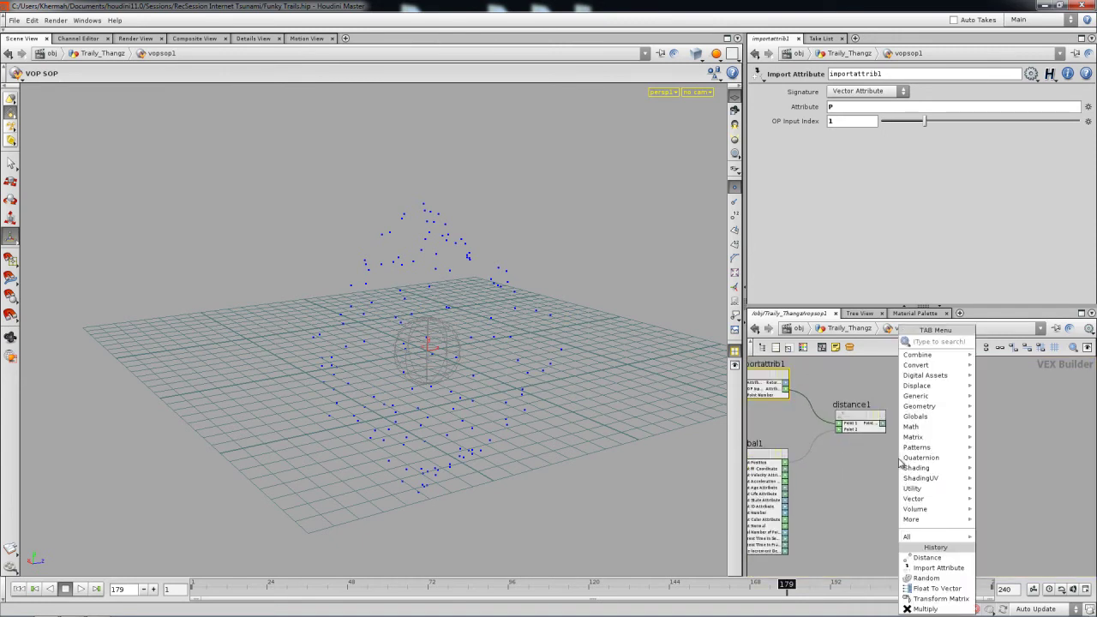
pyautogui.write('multiply')
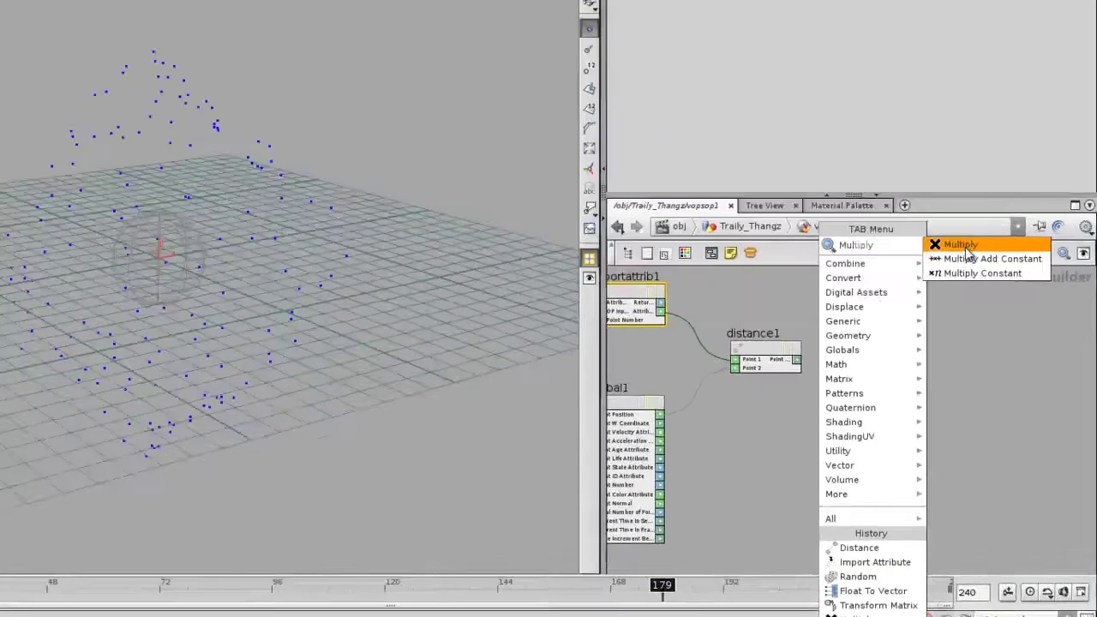
pyautogui.press('Return')
pyautogui.click(804, 246)
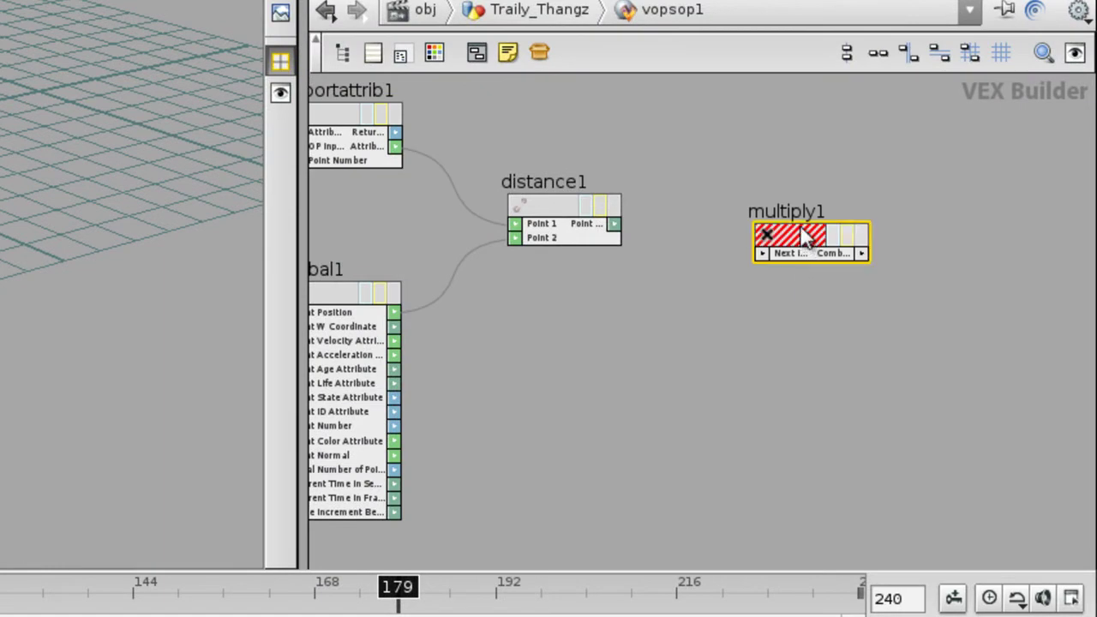
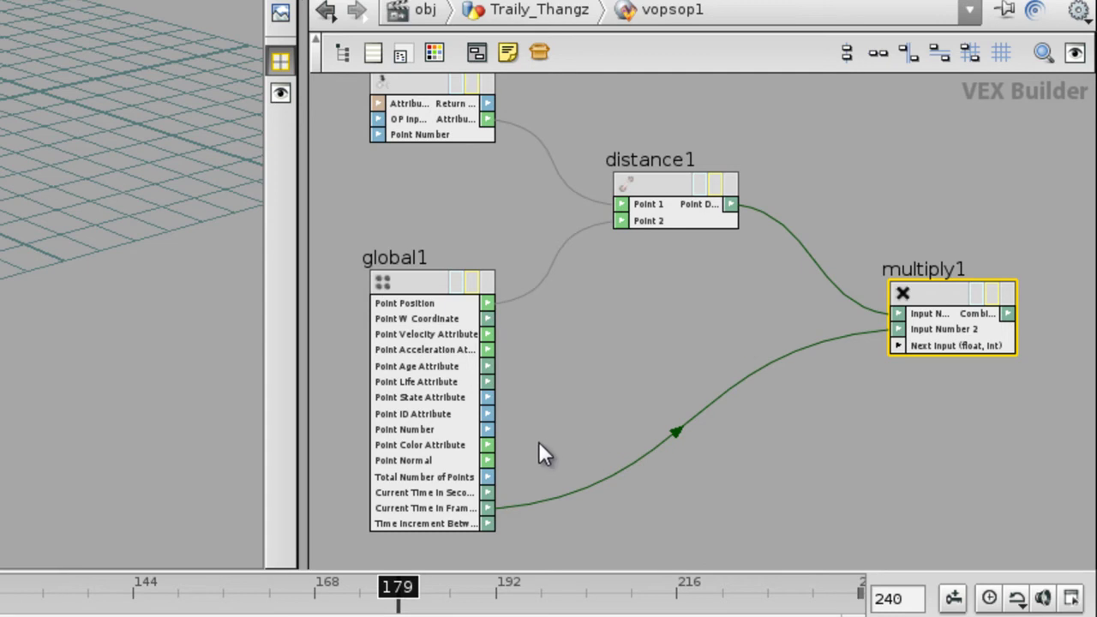
# Step: Examine the connections from the Distance and global variables nodes into the Multiply node, and move the Multiply node lower
pyautogui.moveTo(831, 363); pyautogui.dragTo(532, 353, button='middle')
pyautogui.moveTo(555, 354); pyautogui.dragTo(617, 376, button='right')
pyautogui.moveTo(481, 426); pyautogui.dragTo(762, 429, button='middle')
pyautogui.moveTo(762, 428); pyautogui.dragTo(650, 436, button='right')
pyautogui.moveTo(839, 330); pyautogui.dragTo(642, 333, button='middle')
pyautogui.moveTo(640, 378); pyautogui.dragTo(713, 422, button='right')
pyautogui.moveTo(680, 309); pyautogui.dragTo(680, 307)
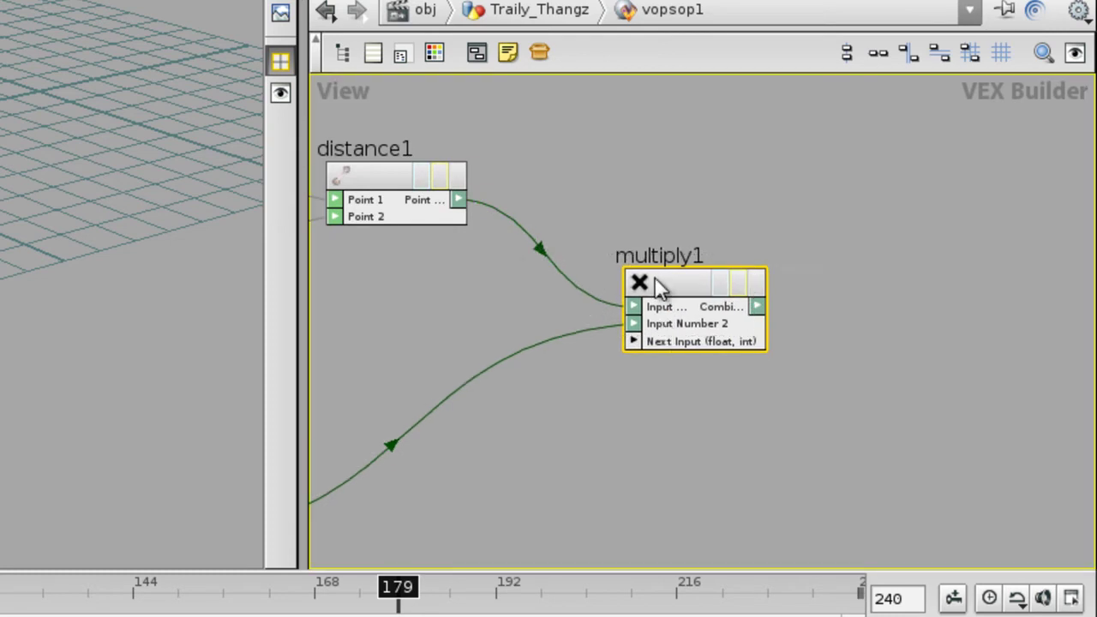
pyautogui.moveTo(640, 251); pyautogui.dragTo(973, 409, button='middle')
pyautogui.moveTo(719, 494); pyautogui.dragTo(503, 335, button='middle')
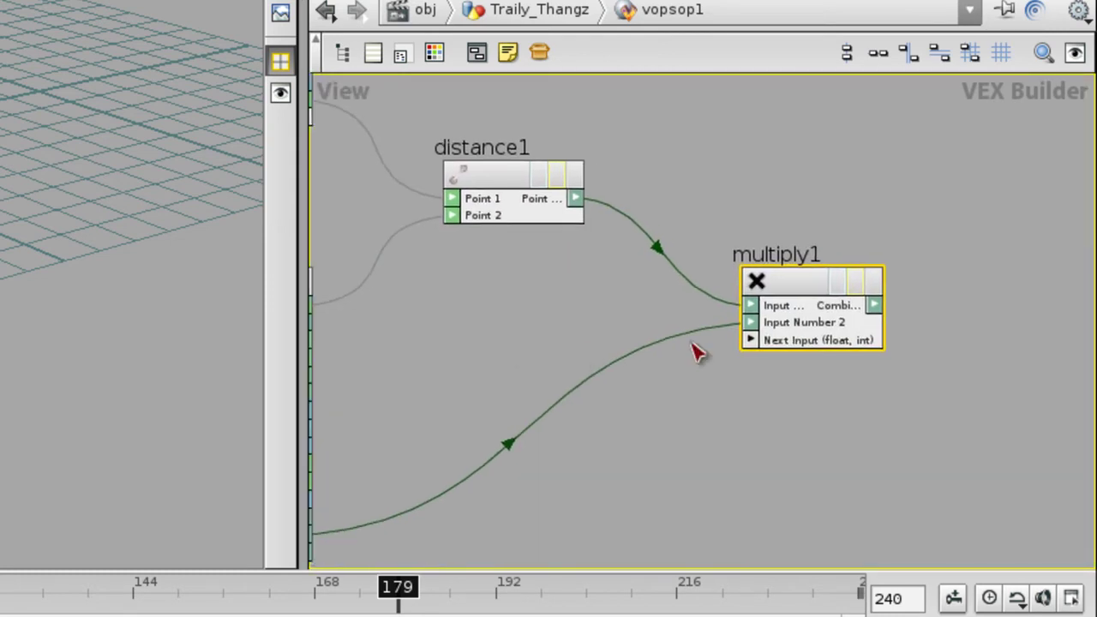
pyautogui.moveTo(797, 484); pyautogui.dragTo(797, 485)
pyautogui.scroll(-3, 743, 315)
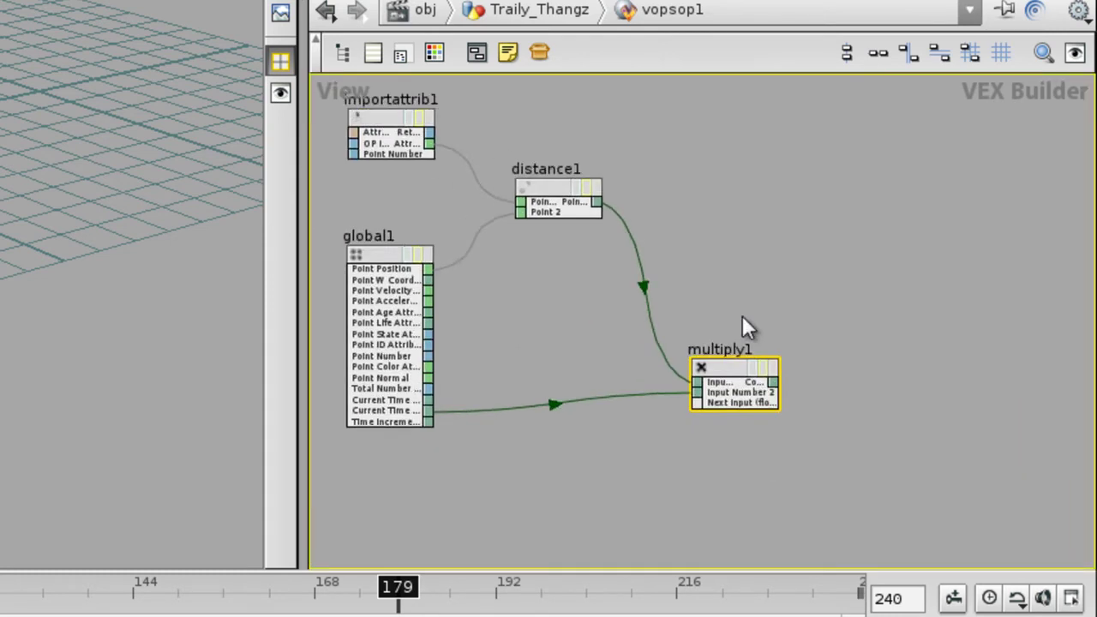
# Step: Add a Transform Matrix node between the Multiply node and the output node
pyautogui.press('Tab')
pyautogui.write('transform')
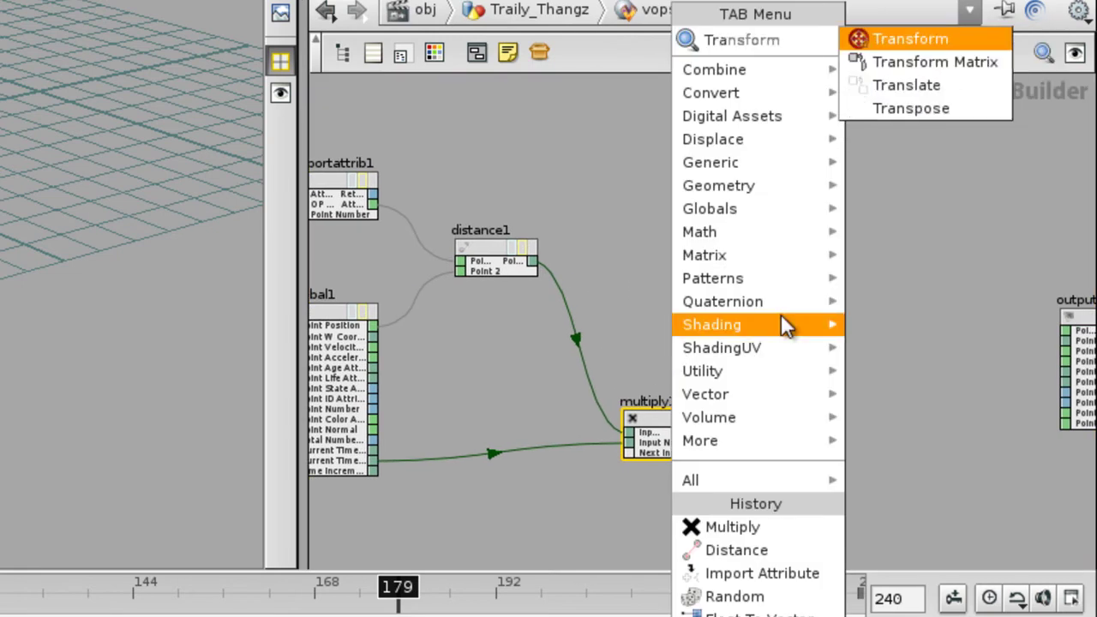
pyautogui.click(907, 81)
pyautogui.click(843, 303)
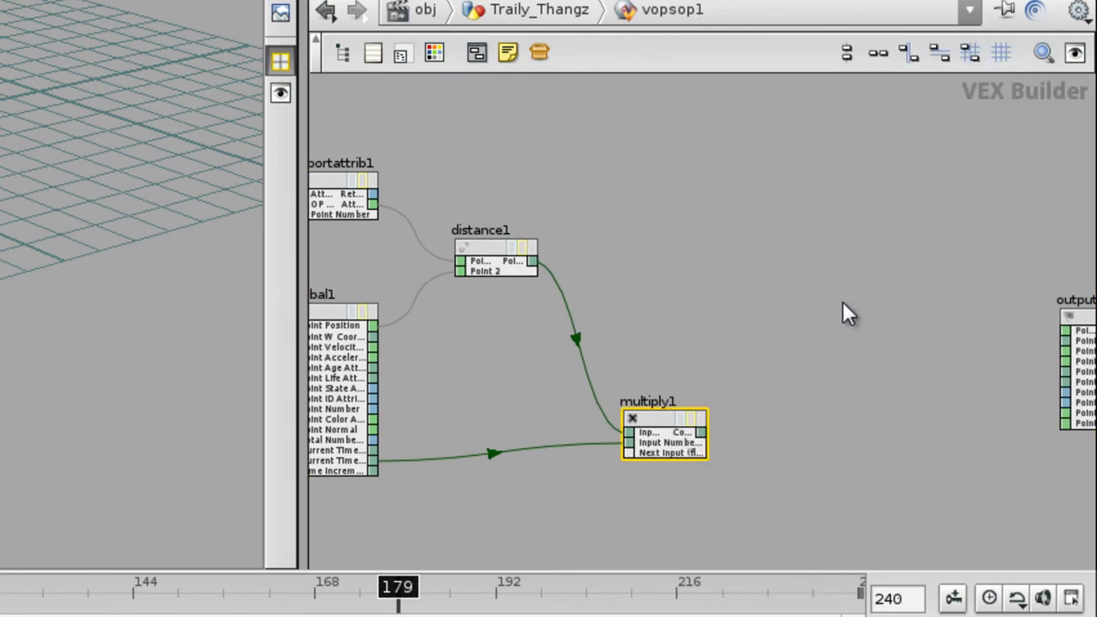
pyautogui.click(835, 316)
pyautogui.scroll(4, 783, 318)
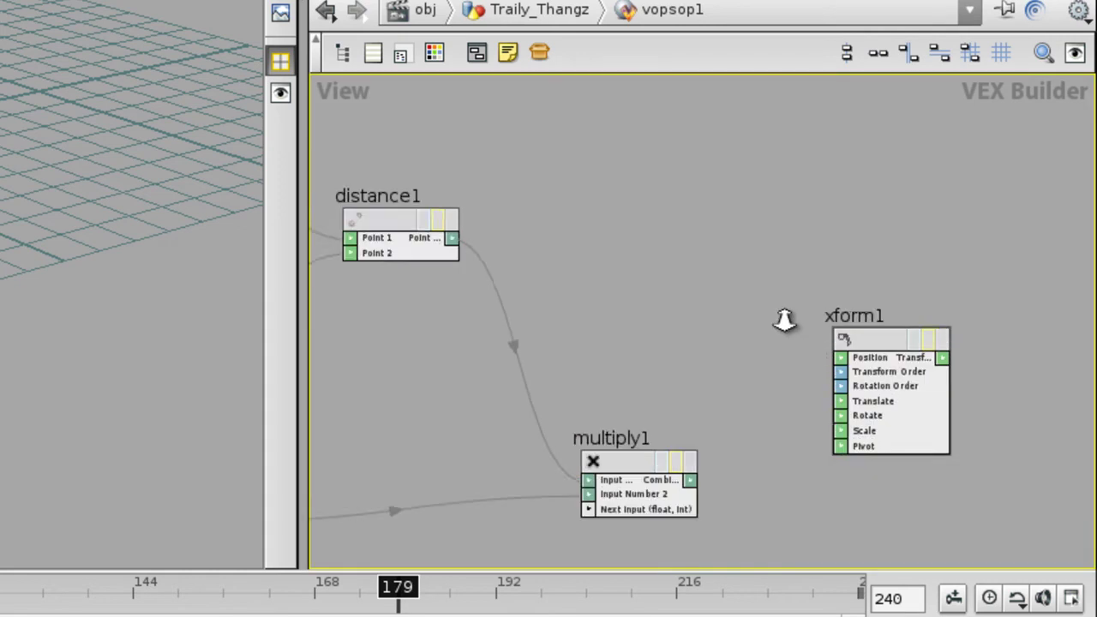
# Step: Connect the global Point Position to the Transform Matrix node's Position input
pyautogui.scroll(-3, 776, 278)
pyautogui.moveTo(735, 289); pyautogui.dragTo(717, 269, button='middle')
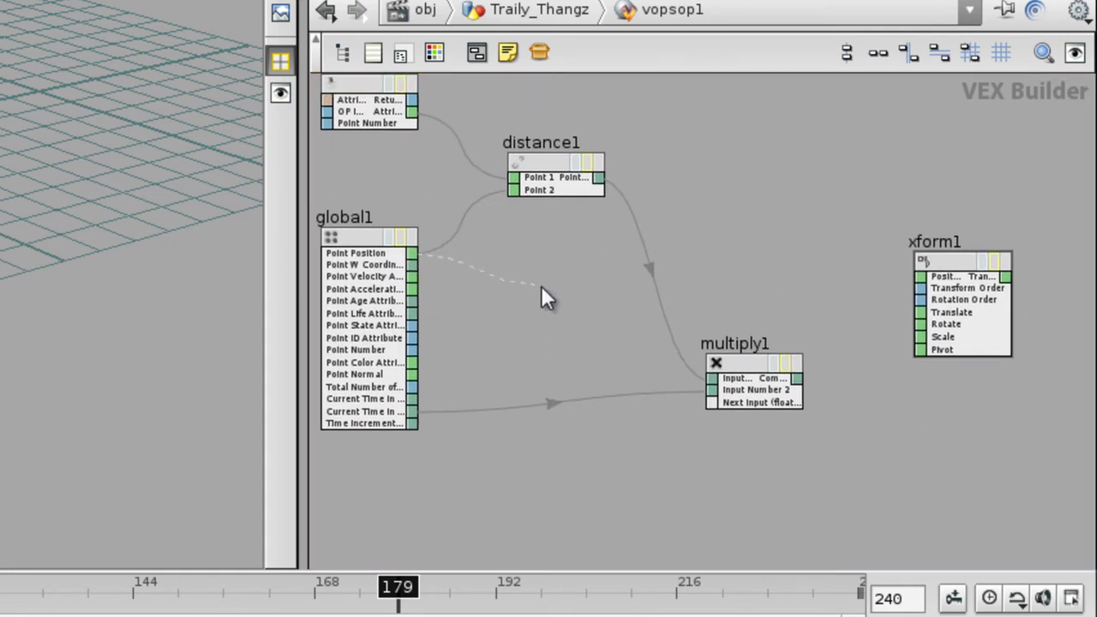
pyautogui.moveTo(573, 252); pyautogui.dragTo(926, 283)
# Step: Connect the Transform Matrix node's transformed output to the output node's Point Position
pyautogui.scroll(5, 509, 294)
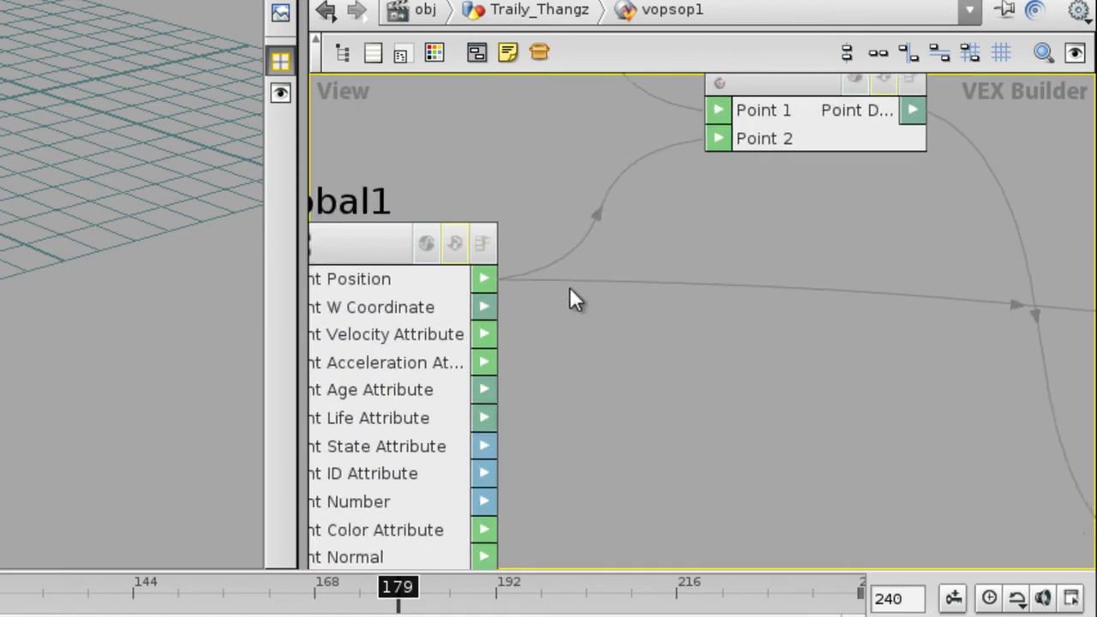
pyautogui.moveTo(571, 290); pyautogui.dragTo(635, 289, button='middle')
pyautogui.moveTo(850, 301); pyautogui.dragTo(357, 300, button='middle')
pyautogui.moveTo(1017, 313); pyautogui.dragTo(591, 281, button='middle')
pyautogui.scroll(-3, 734, 240)
pyautogui.moveTo(735, 250); pyautogui.dragTo(359, 282, button='middle')
pyautogui.moveTo(561, 322); pyautogui.dragTo(909, 328)
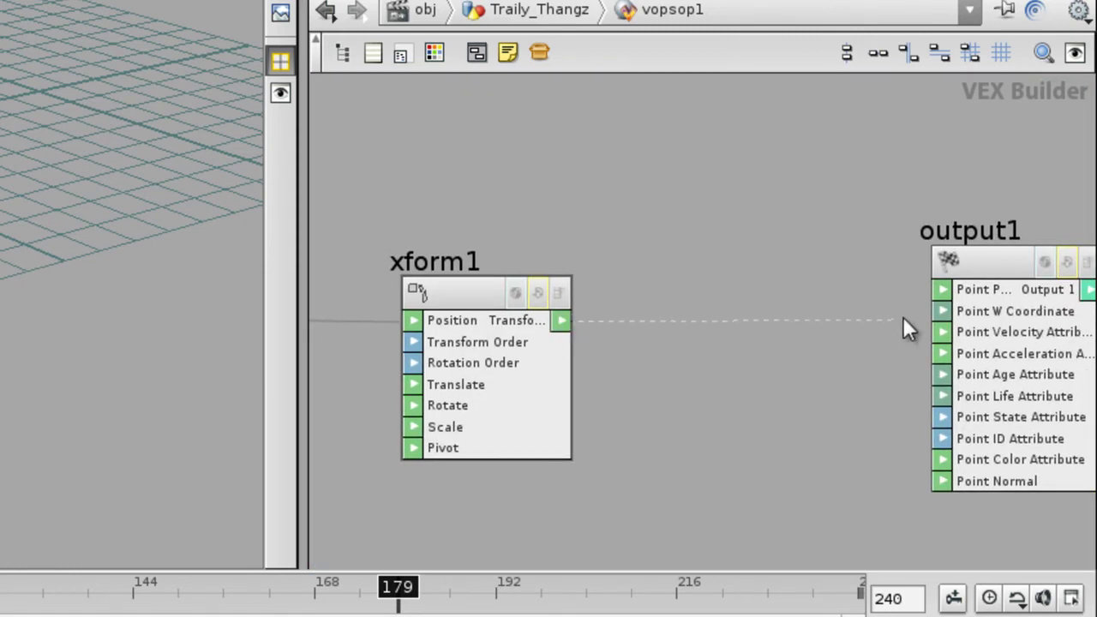
pyautogui.click(967, 293)
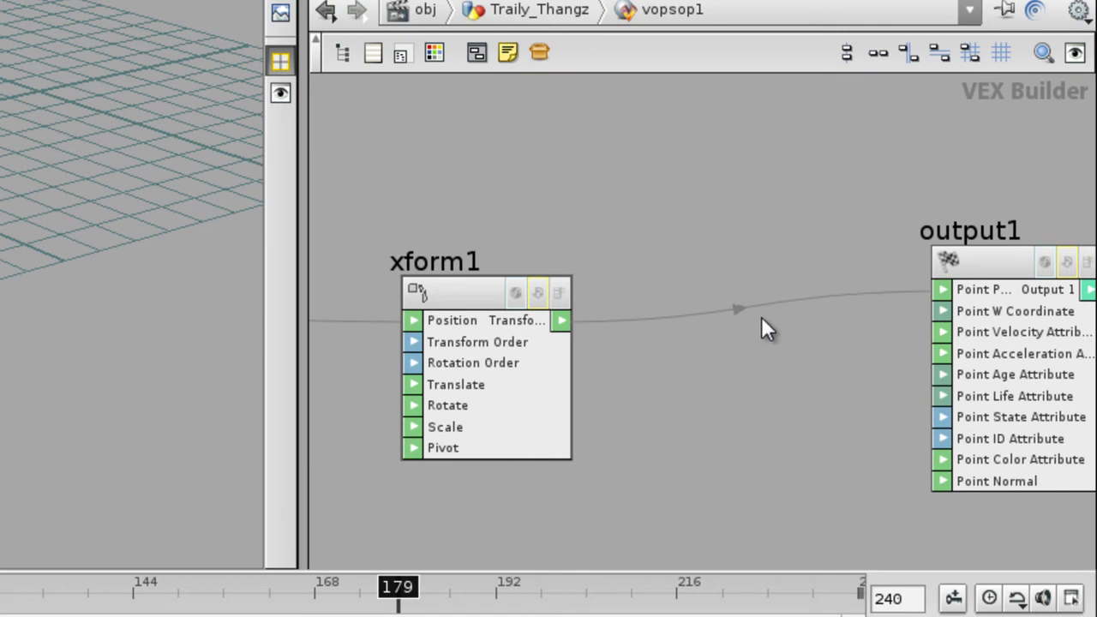
# Step: Try rotating the scattered points by setting the Transform Matrix node's Y rotation to 223.9
pyautogui.scroll(-2, 828, 314)
pyautogui.moveTo(571, 280); pyautogui.dragTo(623, 245, button='middle')
pyautogui.moveTo(712, 254); pyautogui.dragTo(803, 247)
pyautogui.scroll(2, 741, 306)
pyautogui.moveTo(736, 294); pyautogui.dragTo(713, 300, button='middle')
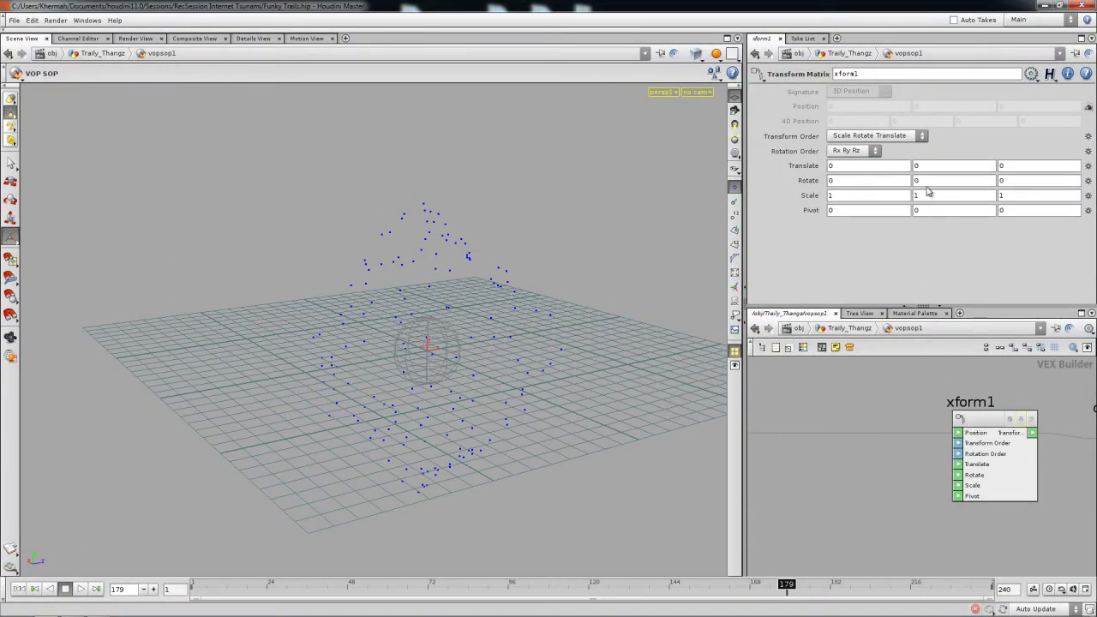
pyautogui.moveTo(920, 186); pyautogui.dragTo(957, 185, button='middle')
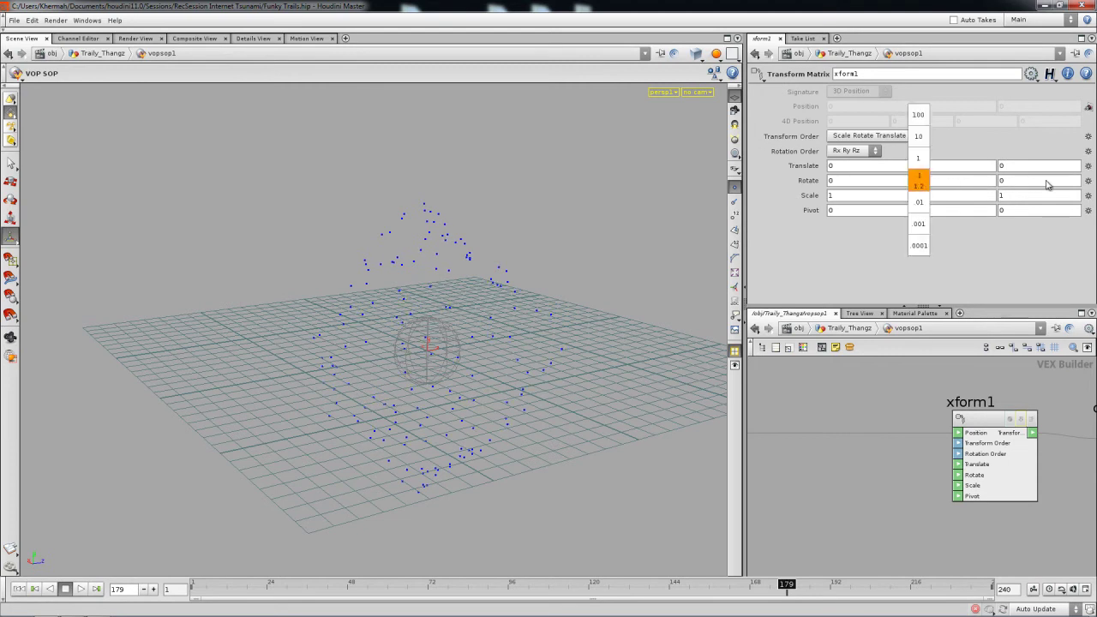
pyautogui.moveTo(891, 182); pyautogui.dragTo(930, 148, button='middle')
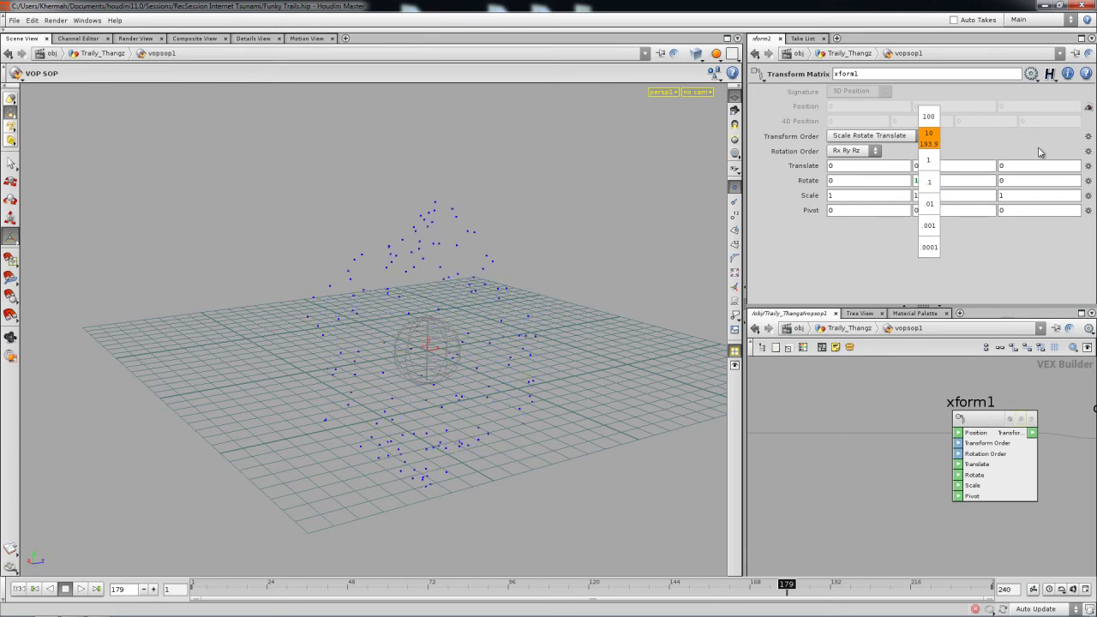
pyautogui.moveTo(1050, 152); pyautogui.dragTo(1050, 153, button='middle')
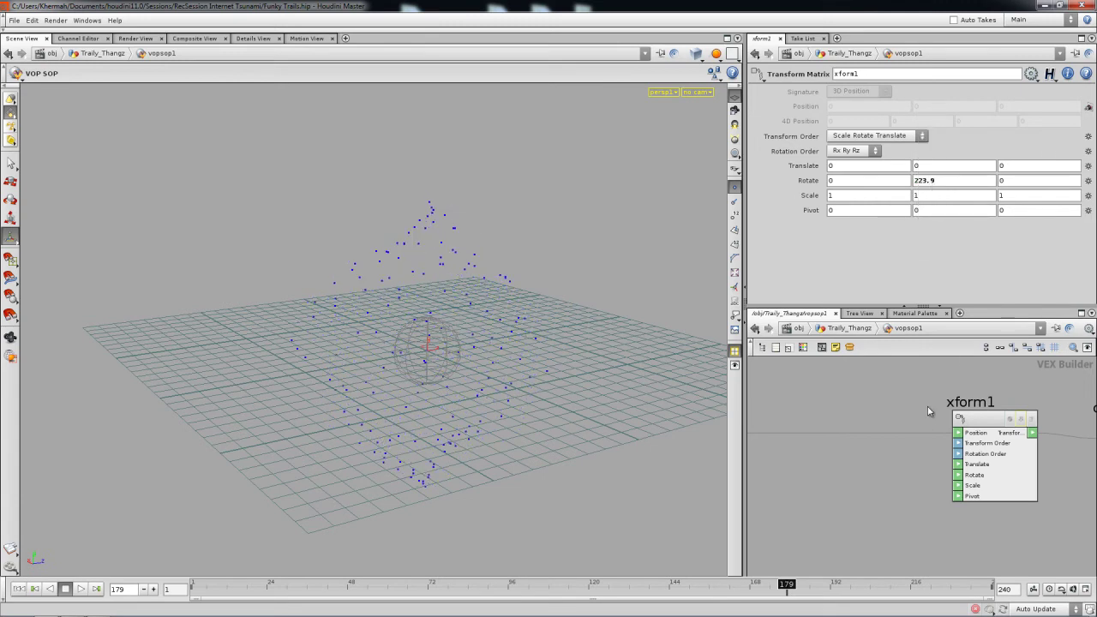
# Step: Add a Float To Vector node between the Multiply and Transform Matrix nodes, and undo the last two adjustments
pyautogui.keyDown('alt'); pyautogui.moveTo(815, 470); pyautogui.dragTo(857, 467, button='middle'); pyautogui.keyUp('alt')
pyautogui.press('Tab')
pyautogui.write('flo')
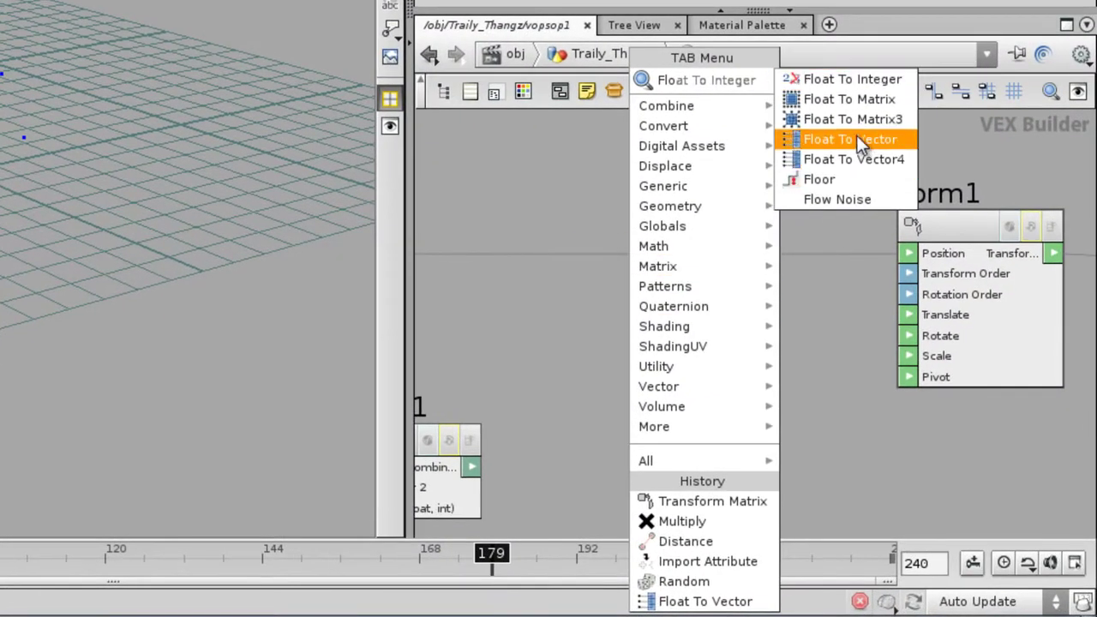
pyautogui.click(857, 137)
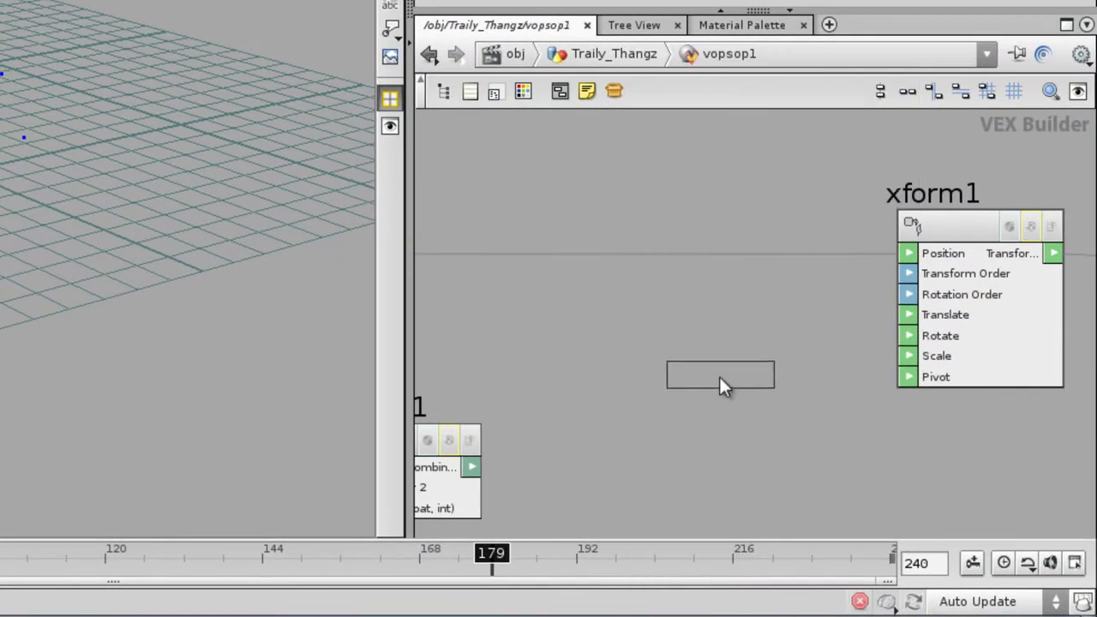
pyautogui.click(727, 352)
pyautogui.moveTo(736, 333); pyautogui.dragTo(778, 298)
pyautogui.moveTo(824, 404); pyautogui.dragTo(829, 374, button='right')
pyautogui.hotkey('ctrl', 'z')
pyautogui.hotkey('ctrl', 'z')
pyautogui.moveTo(829, 374); pyautogui.dragTo(730, 389, button='middle')
# Step: Nudge the Transform Matrix node and connect the Float To Vector node's output to its Rotate input
pyautogui.moveTo(896, 202); pyautogui.dragTo(896, 201)
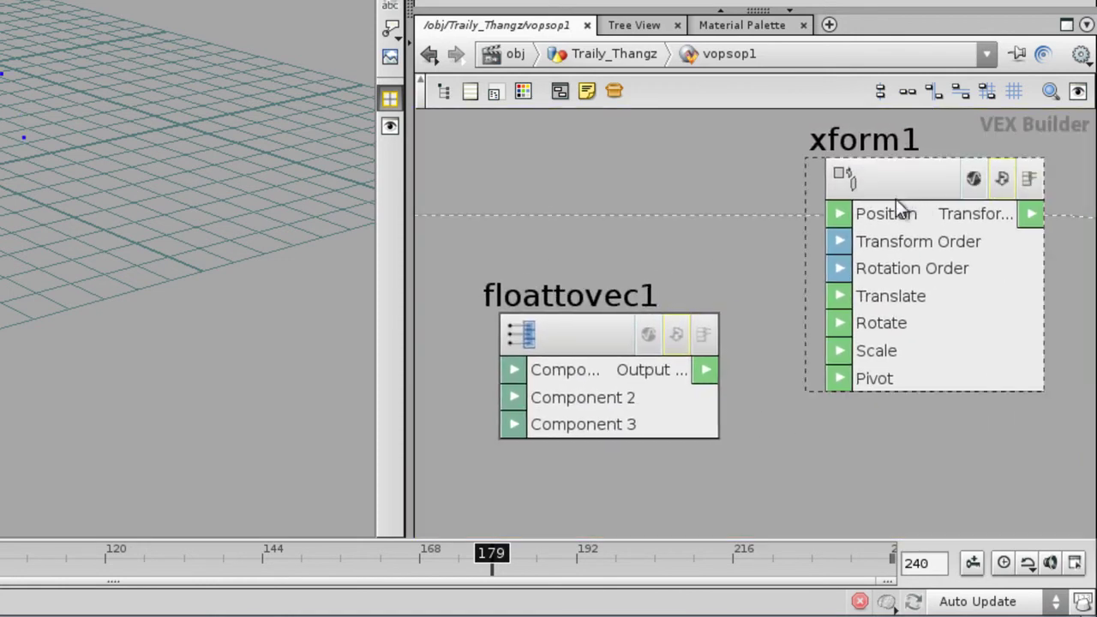
pyautogui.click(903, 206)
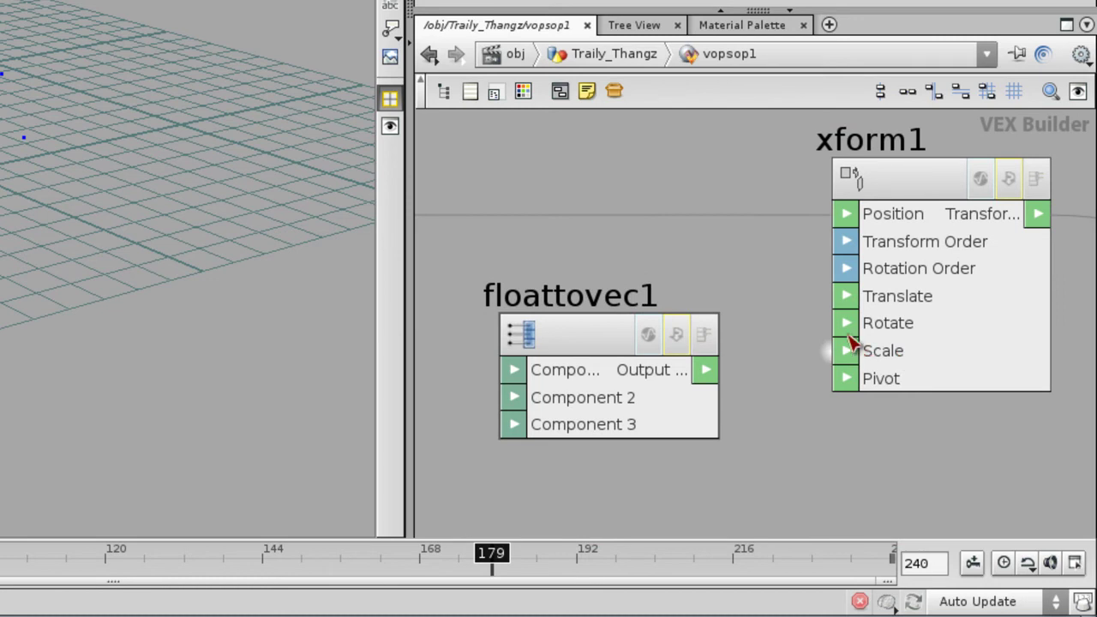
pyautogui.click(718, 370)
pyautogui.click(571, 342)
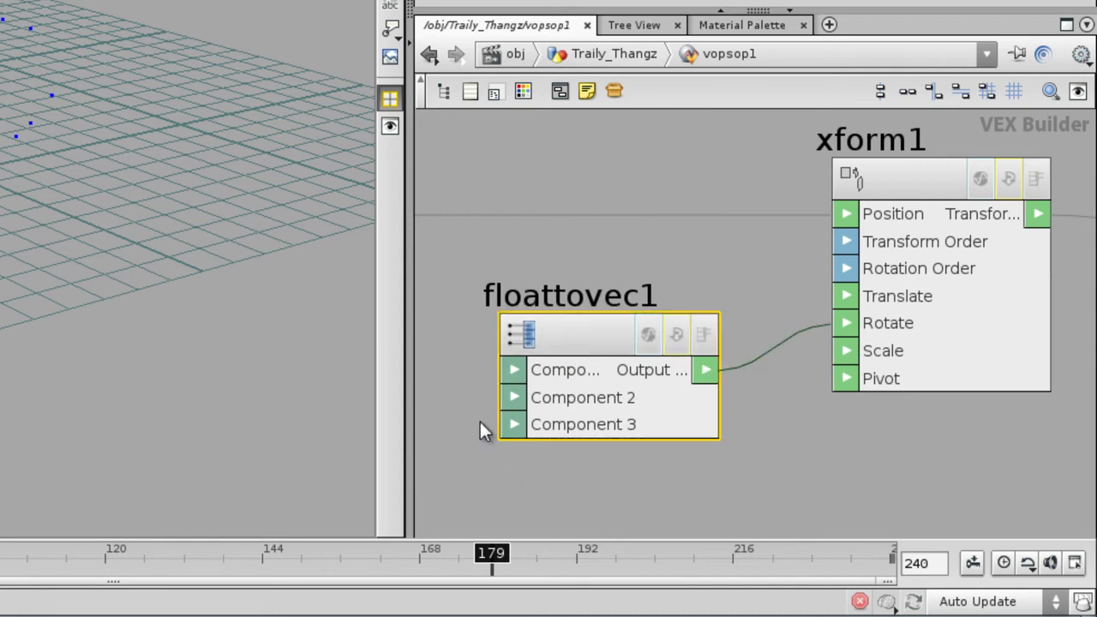
pyautogui.scroll(-1, 849, 343)
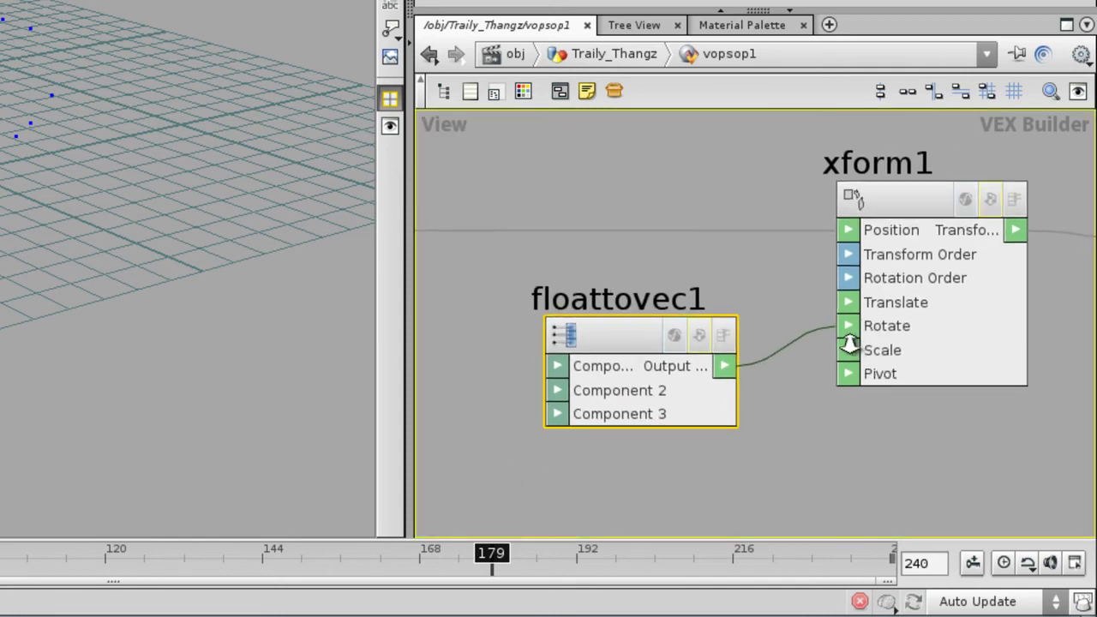
pyautogui.moveTo(651, 326); pyautogui.dragTo(715, 322, button='middle')
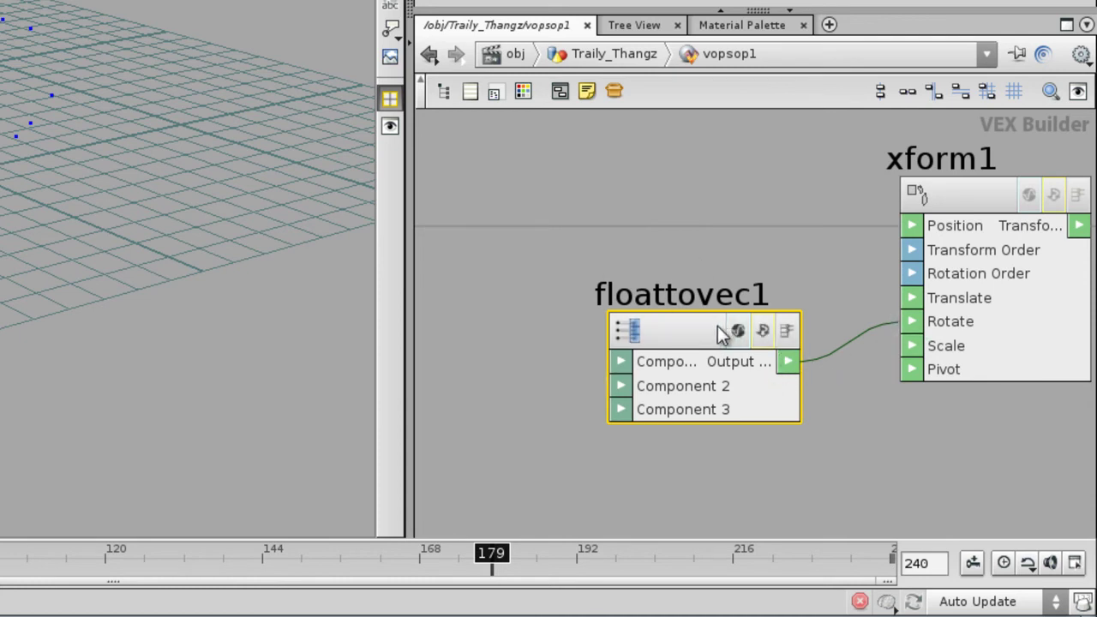
# Step: Connect the Multiply node's output directly to the Transform Matrix node's Rotate input and move the Float To Vector node below the wire
pyautogui.scroll(-2, 733, 383)
pyautogui.moveTo(530, 426); pyautogui.dragTo(582, 345)
pyautogui.moveTo(568, 396); pyautogui.dragTo(748, 325, button='middle')
pyautogui.scroll(3, 749, 325)
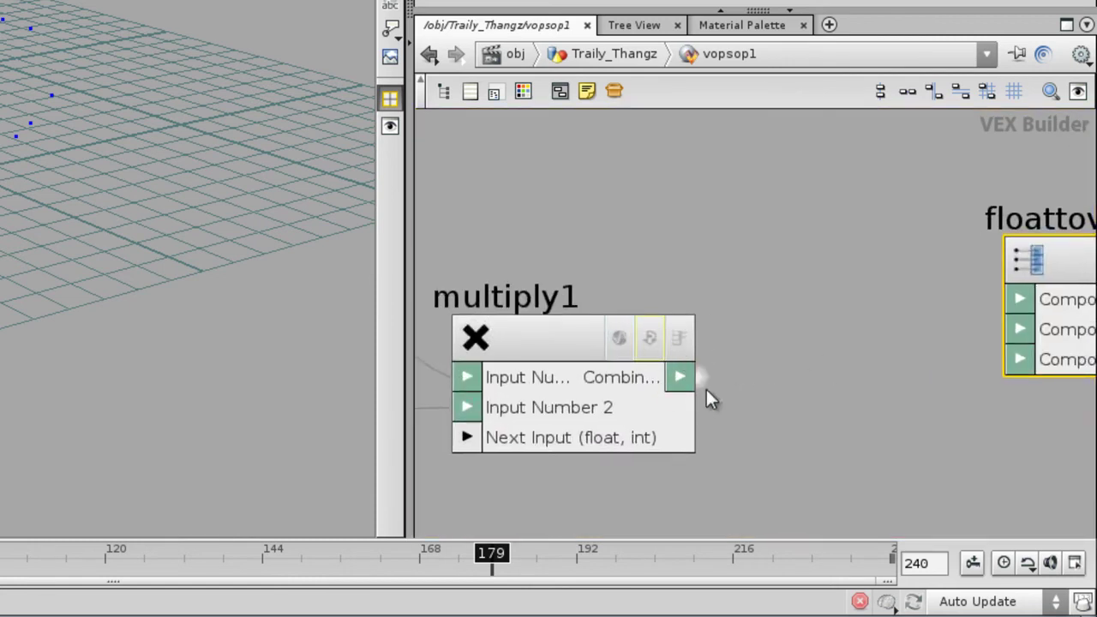
pyautogui.click(699, 390)
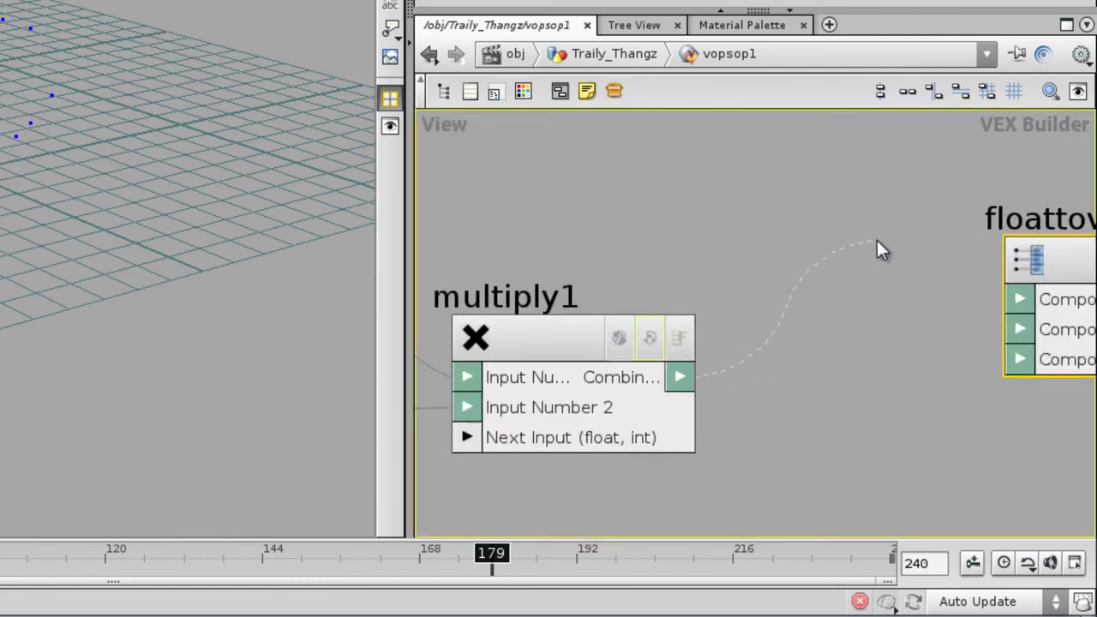
pyautogui.moveTo(804, 345); pyautogui.dragTo(573, 346, button='middle')
pyautogui.click(1071, 254)
pyautogui.moveTo(824, 348); pyautogui.dragTo(860, 466)
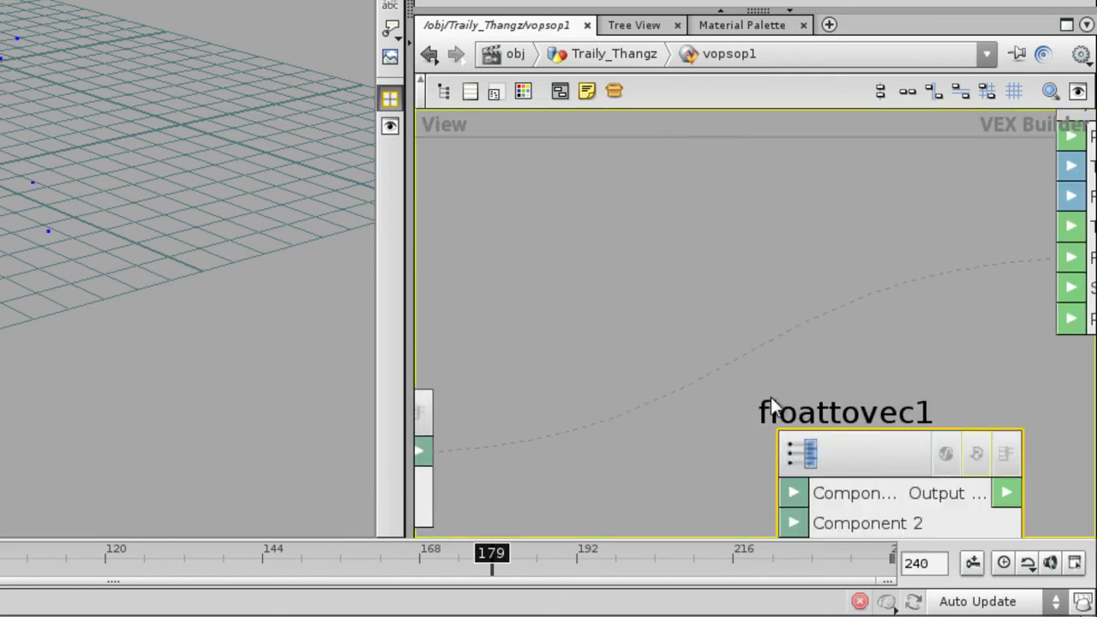
# Step: Insert the Float To Vector node into the wire between the Multiply node and Rotate, feeding its first component
pyautogui.scroll(2, 698, 377)
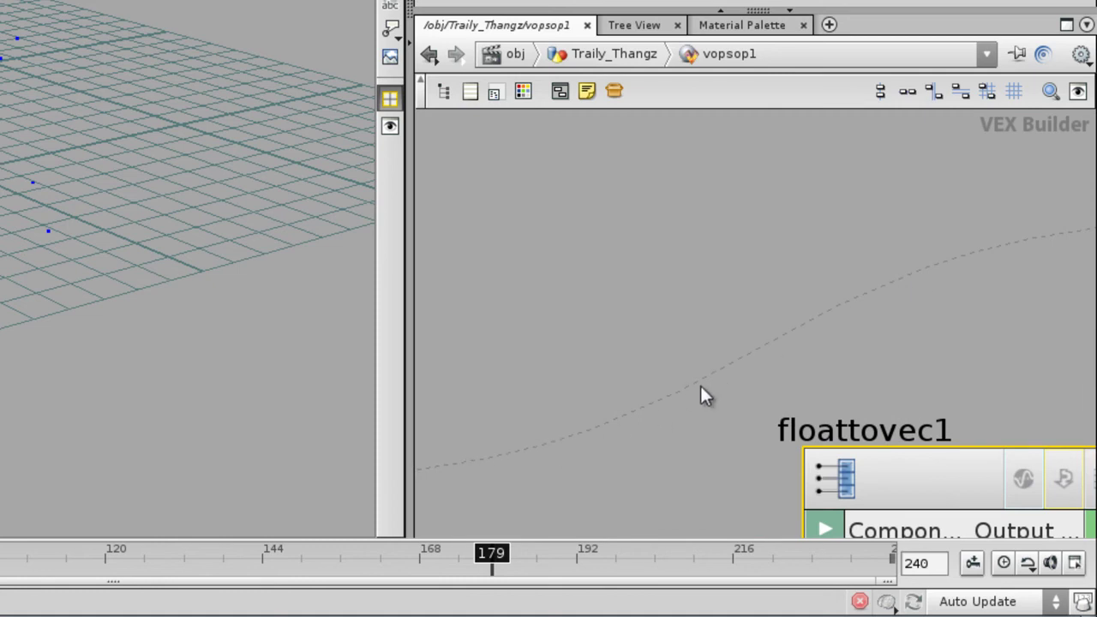
pyautogui.scroll(-3, 878, 292)
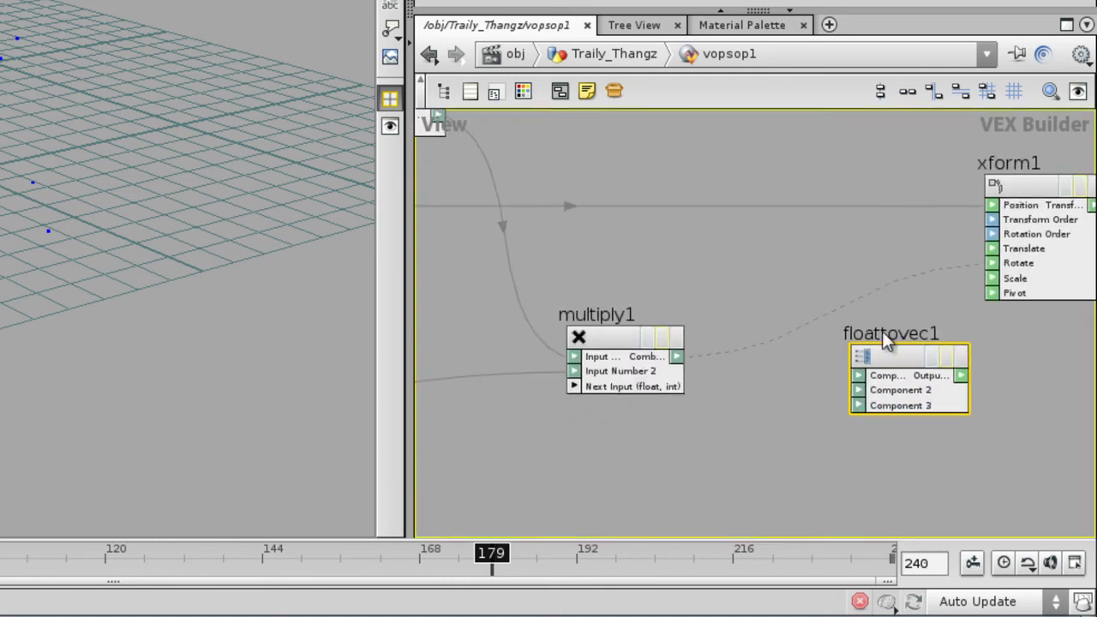
pyautogui.moveTo(899, 356); pyautogui.dragTo(854, 280)
pyautogui.scroll(4, 755, 263)
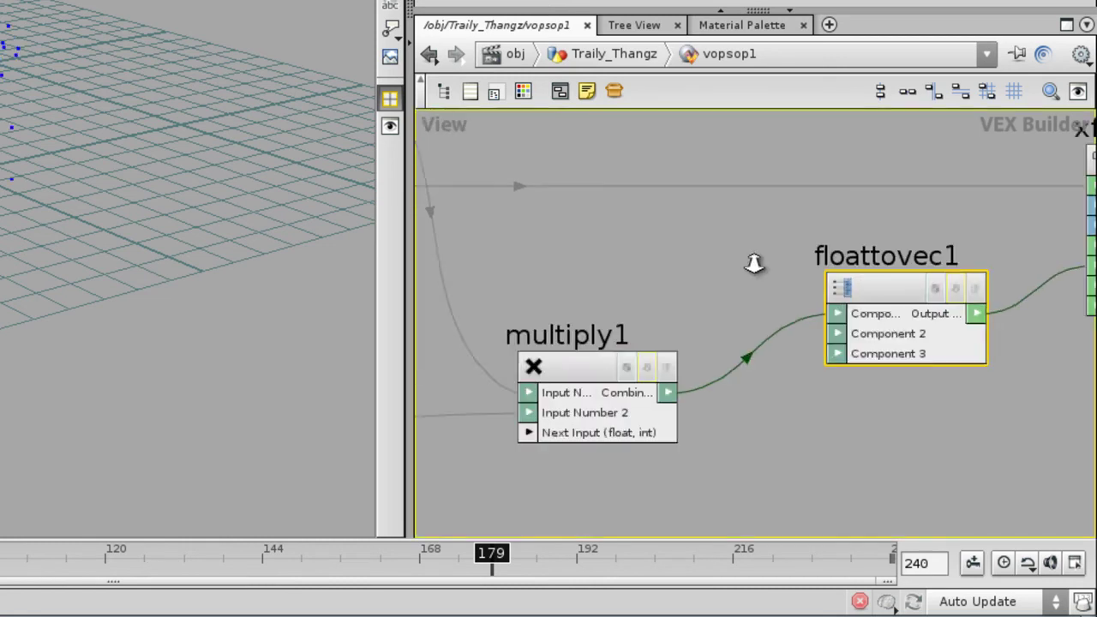
# Step: Rewire the Multiply node's output to the Float To Vector node's second component and nudge the Float To Vector node into place
pyautogui.moveTo(859, 339); pyautogui.dragTo(906, 333)
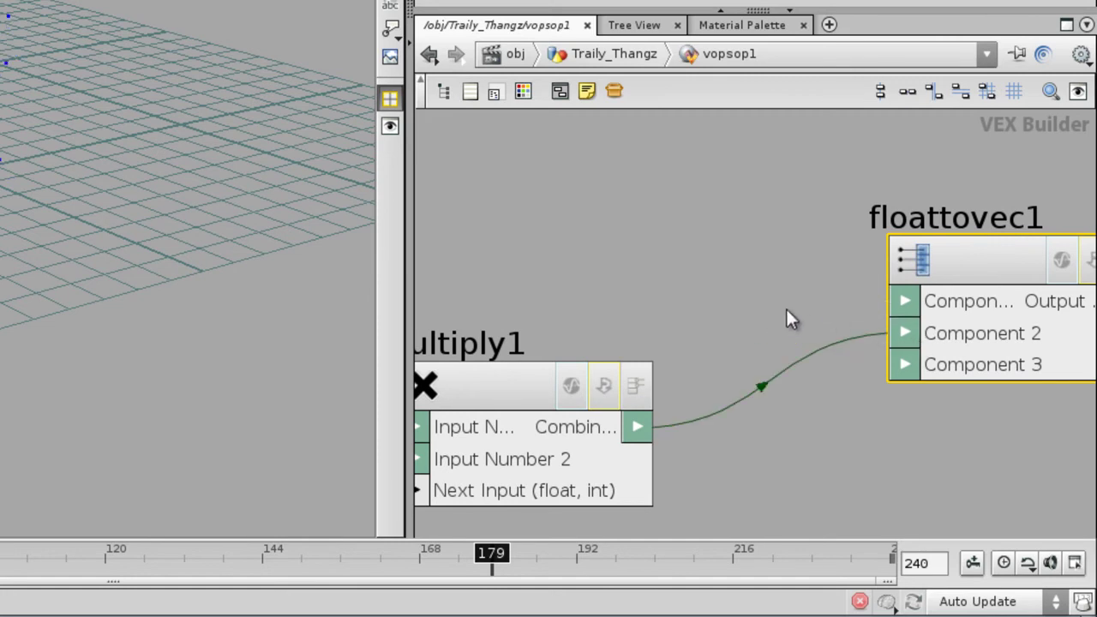
pyautogui.scroll(-3, 806, 275)
pyautogui.moveTo(885, 250); pyautogui.dragTo(837, 235, button='middle')
pyautogui.moveTo(838, 235); pyautogui.dragTo(737, 248, button='right')
pyautogui.moveTo(737, 248); pyautogui.dragTo(750, 222, button='middle')
pyautogui.click(624, 271)
pyautogui.moveTo(910, 253); pyautogui.dragTo(925, 231)
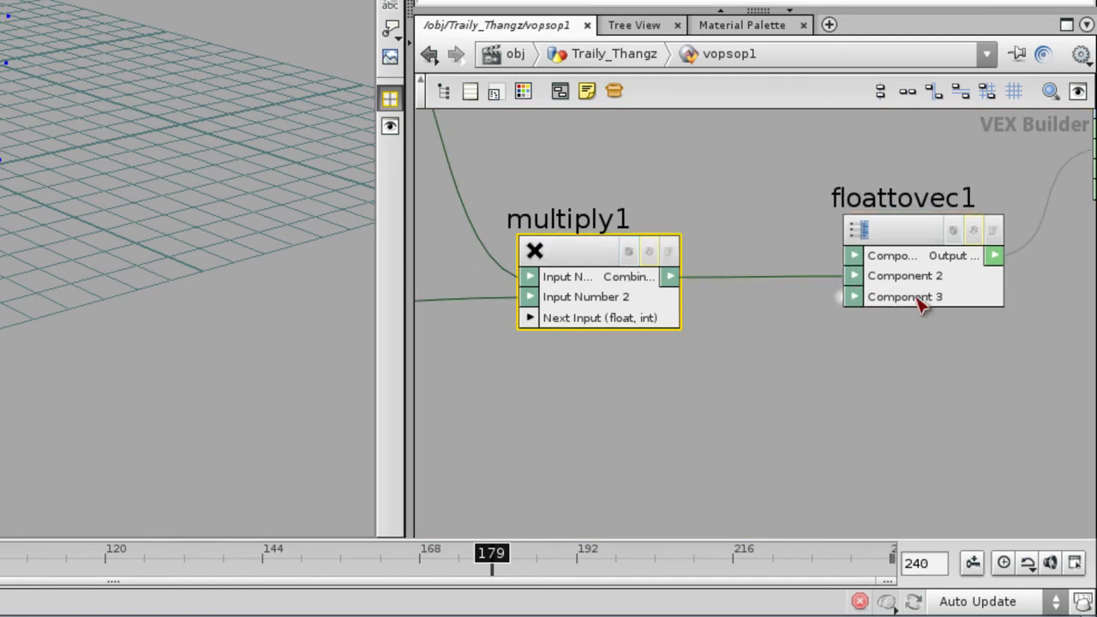
# Step: Review the VOP network, return to the Traily_Thangz network and play the animation to check the point rotation
pyautogui.moveTo(1003, 149); pyautogui.dragTo(891, 252, button='middle')
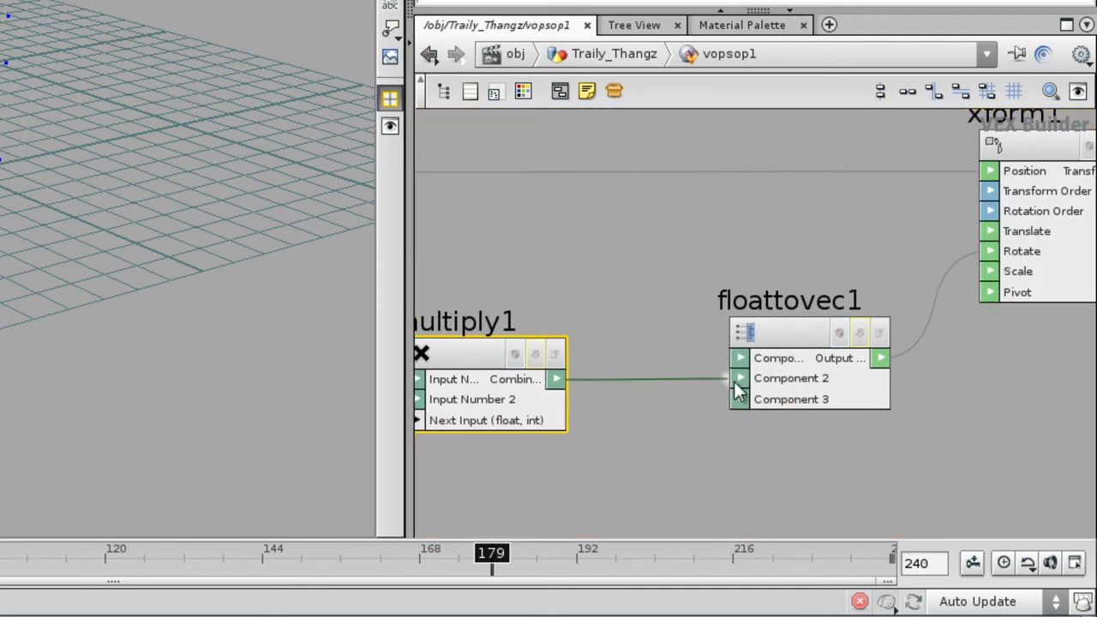
pyautogui.moveTo(530, 317); pyautogui.dragTo(572, 331, button='middle')
pyautogui.scroll(-4, 771, 335)
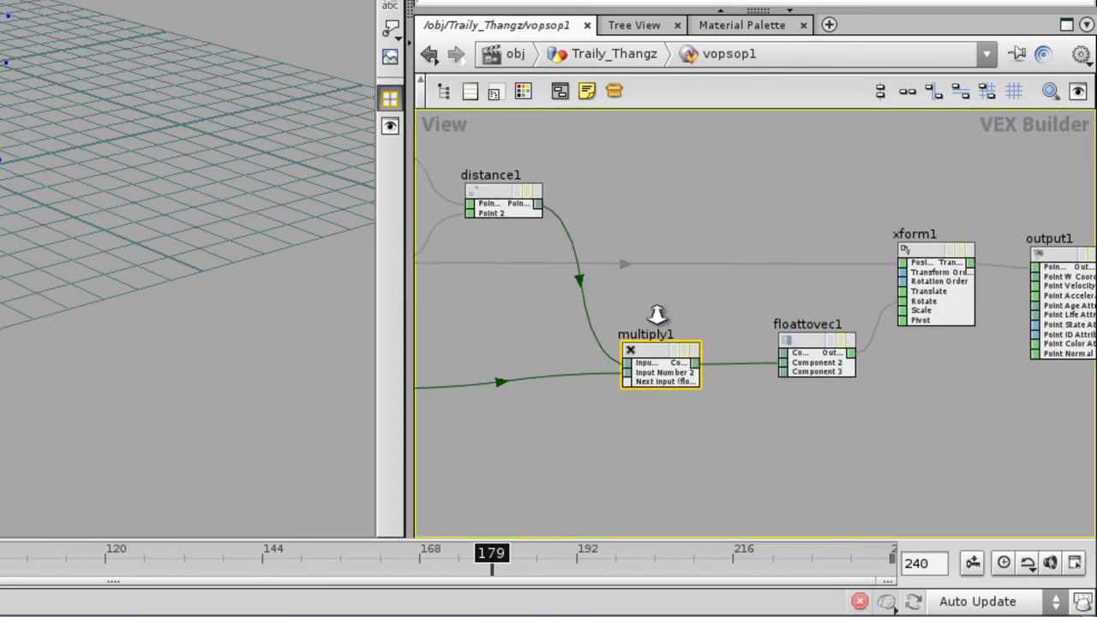
pyautogui.scroll(-1, 752, 270)
pyautogui.moveTo(701, 265); pyautogui.dragTo(769, 292, button='middle')
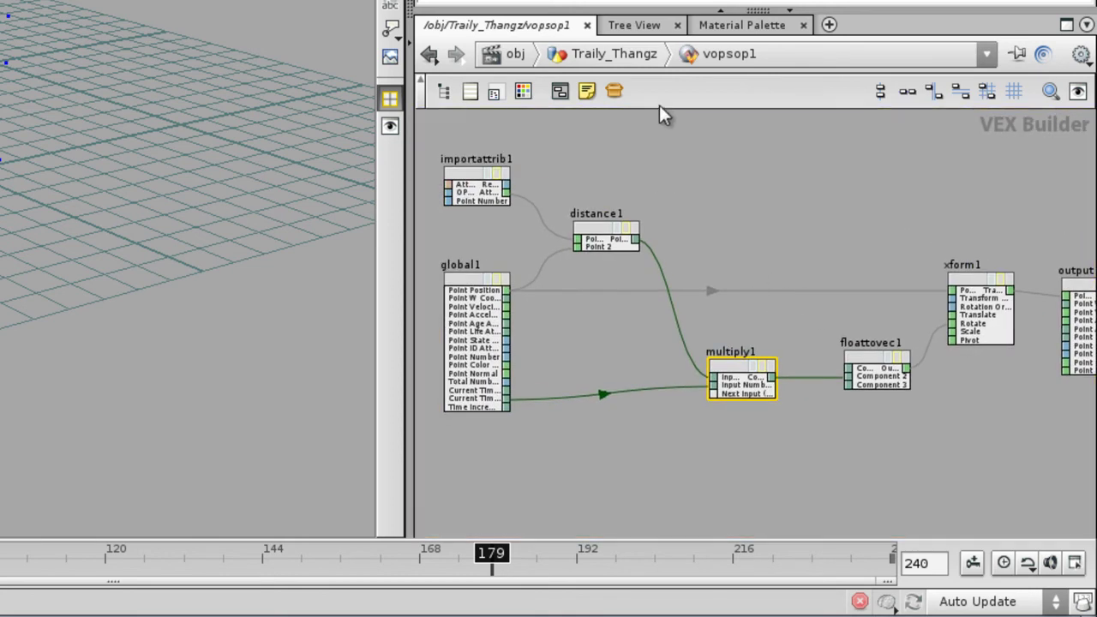
pyautogui.click(629, 55)
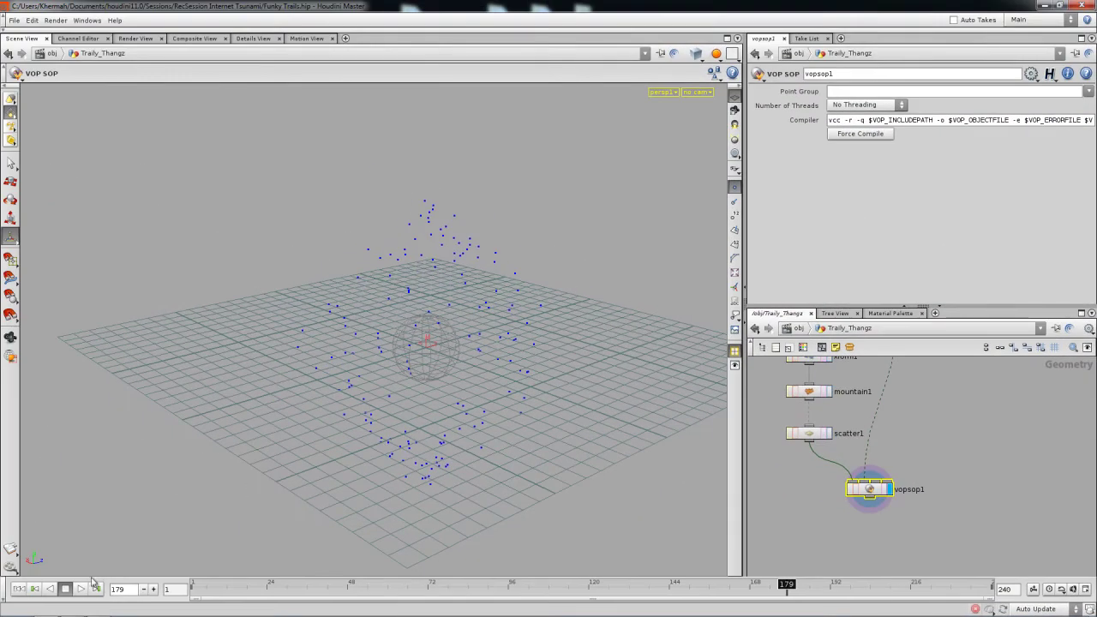
pyautogui.click(78, 589)
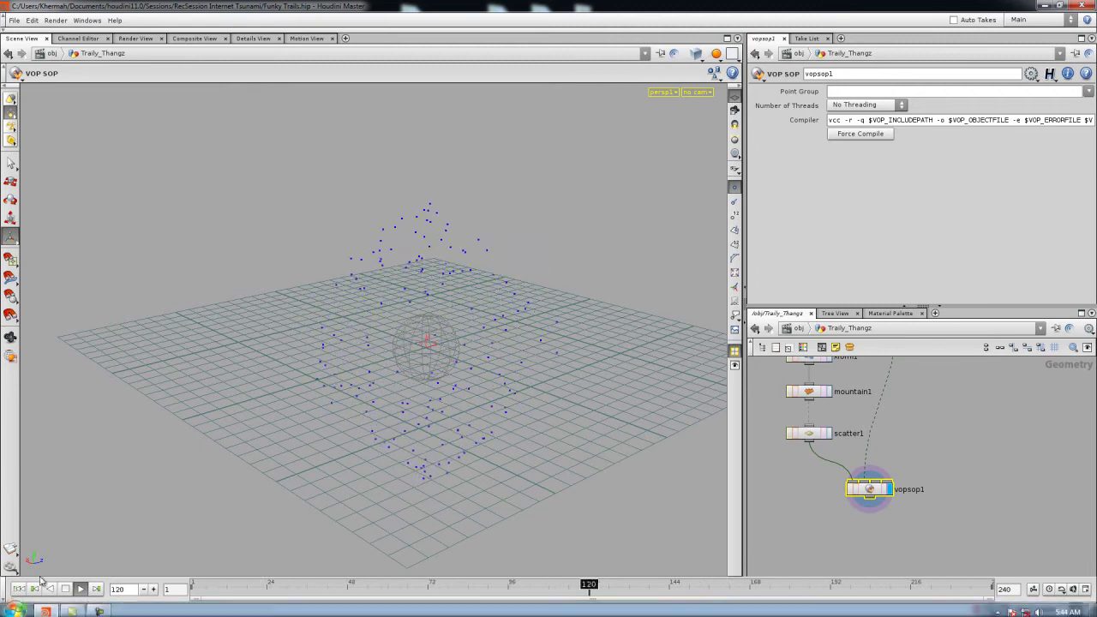
pyautogui.click(63, 590)
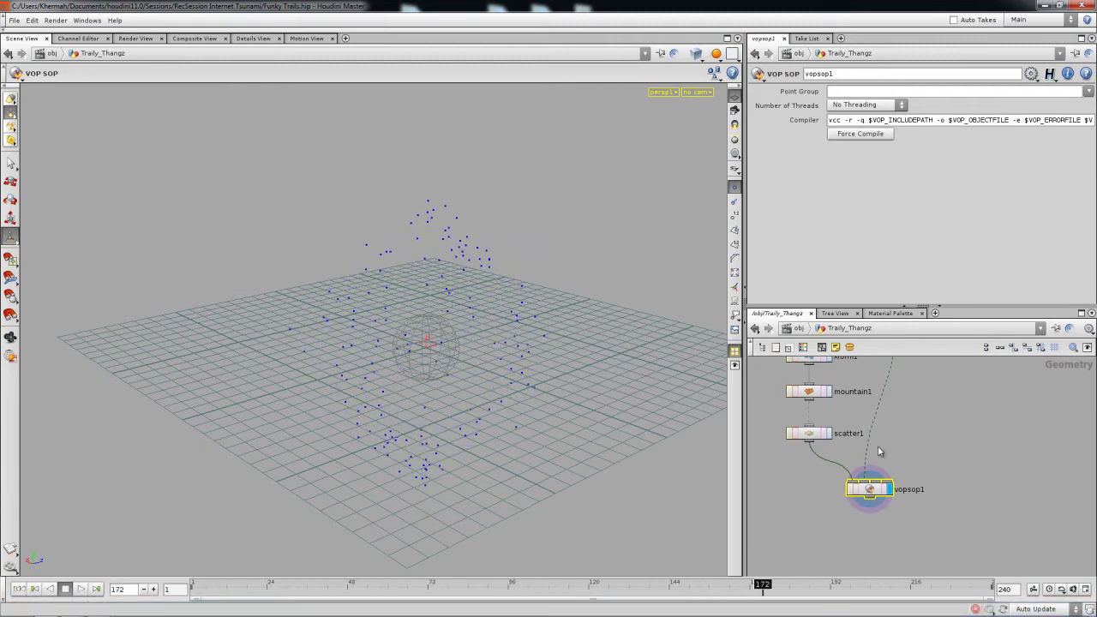
# Step: Set the Mountain node's Height to 4.2
pyautogui.moveTo(831, 404); pyautogui.dragTo(836, 421, button='middle')
pyautogui.click(811, 409)
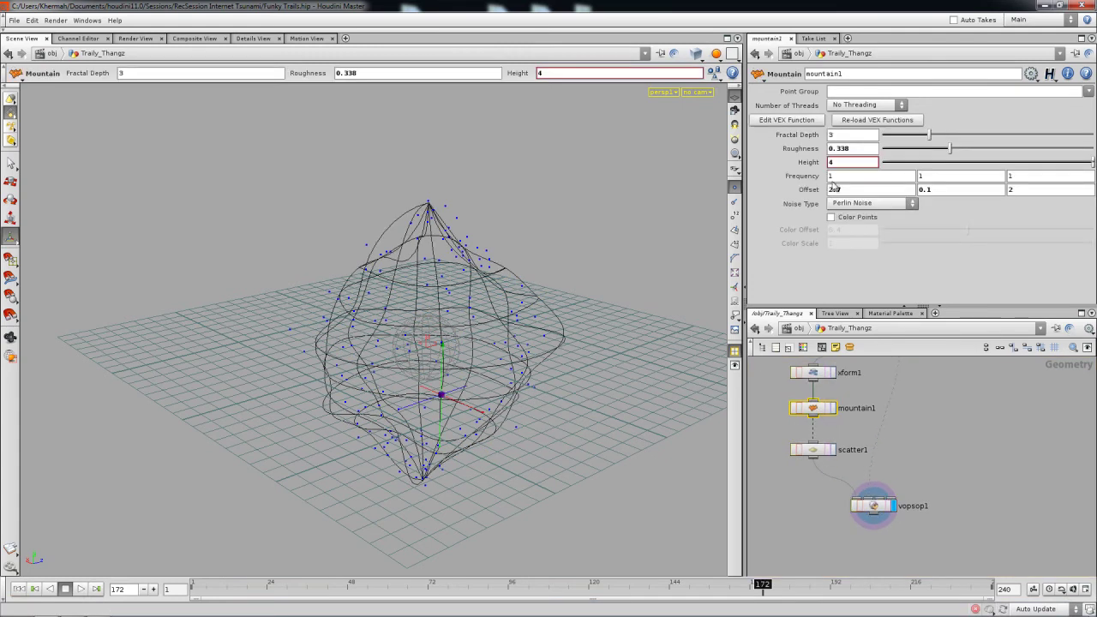
pyautogui.moveTo(806, 162); pyautogui.dragTo(864, 178, button='middle')
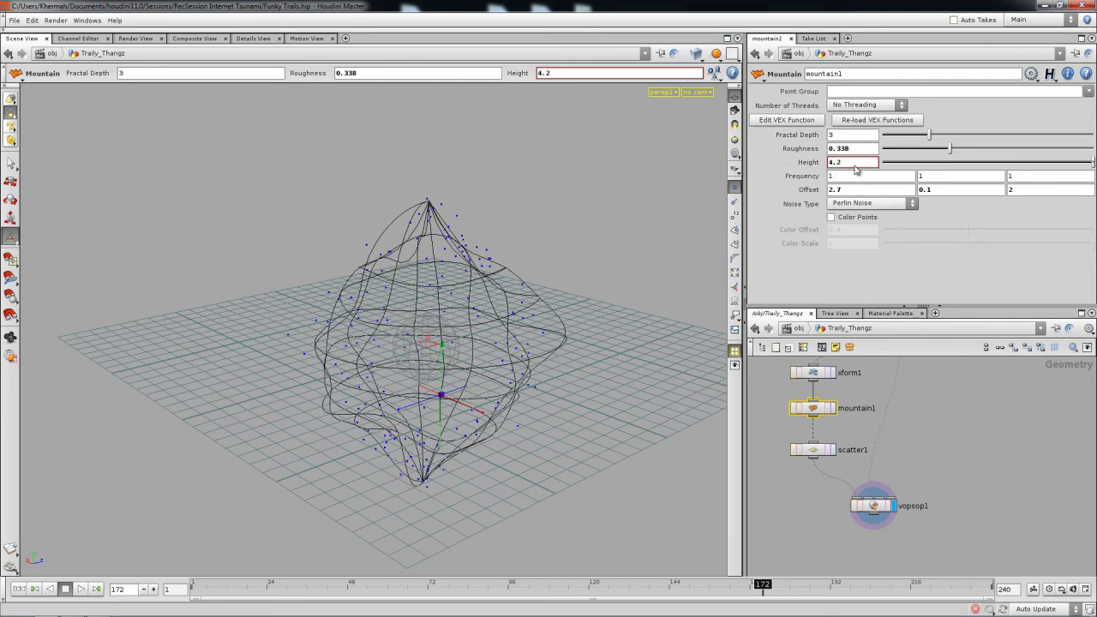
# Step: Add a Trail node below vopsop1, fed by its output
pyautogui.scroll(3, 909, 506)
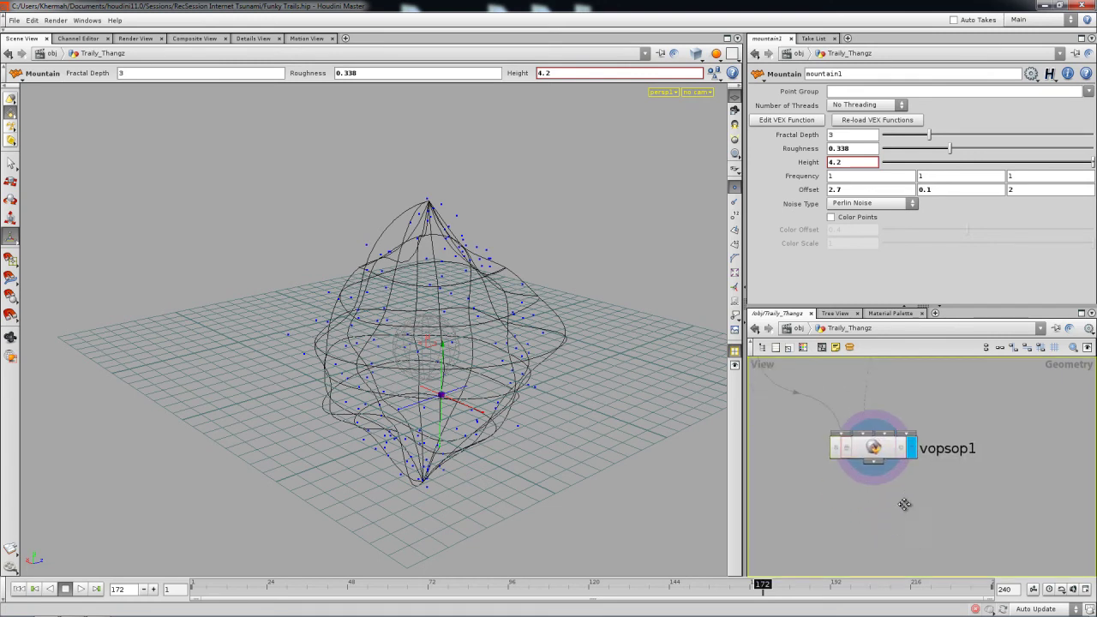
pyautogui.click(872, 452)
pyautogui.moveTo(853, 481); pyautogui.dragTo(855, 474, button='middle')
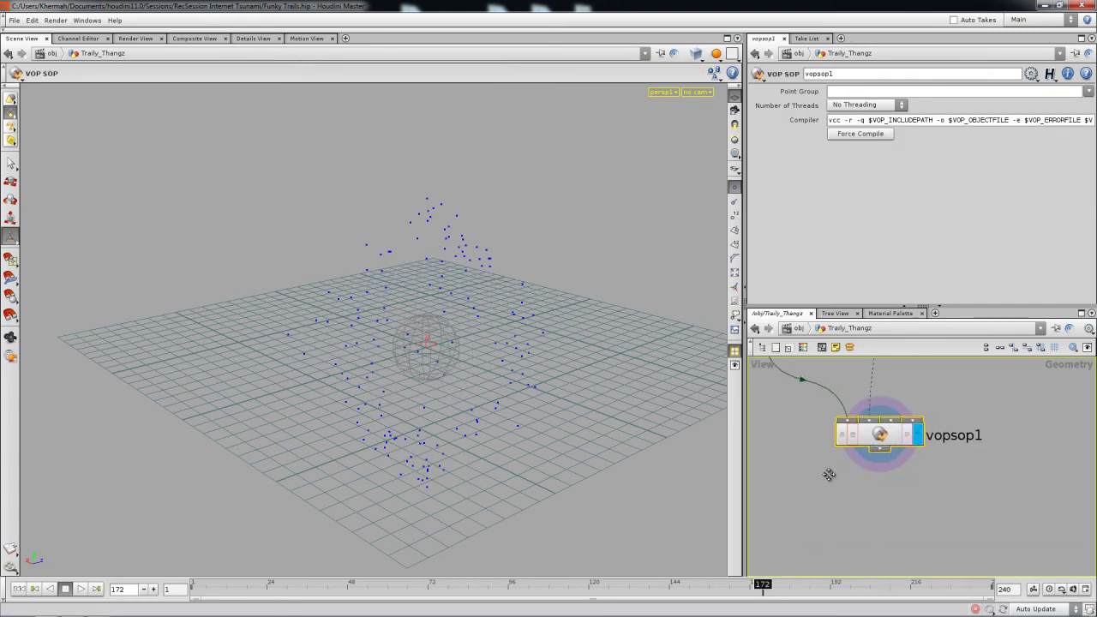
pyautogui.press('Tab')
pyautogui.moveTo(828, 469)
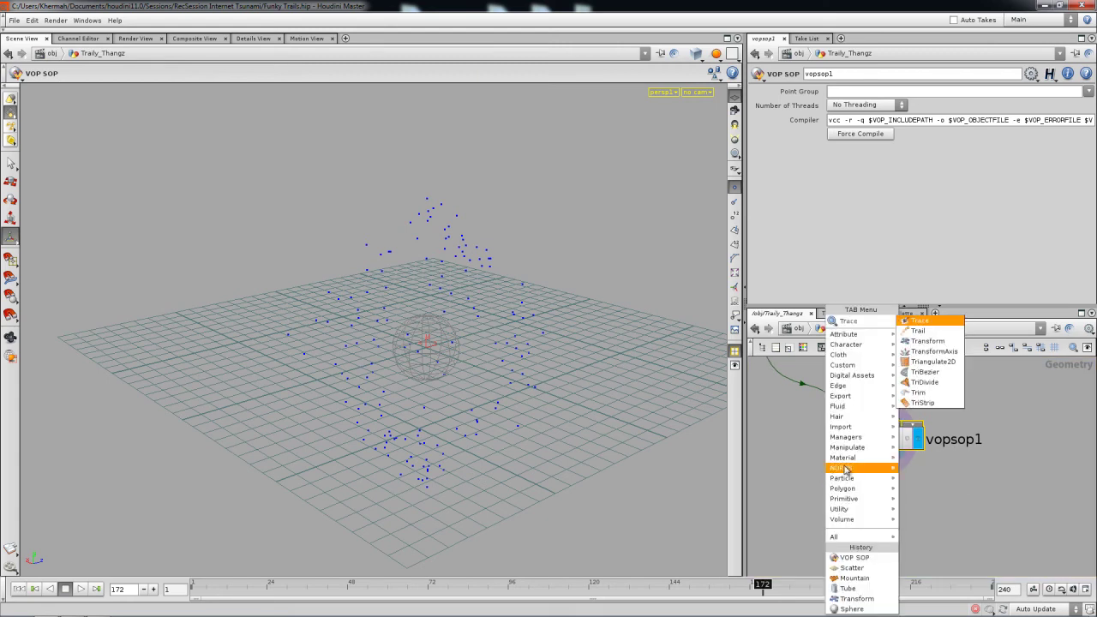
pyautogui.click(930, 333)
pyautogui.click(890, 513)
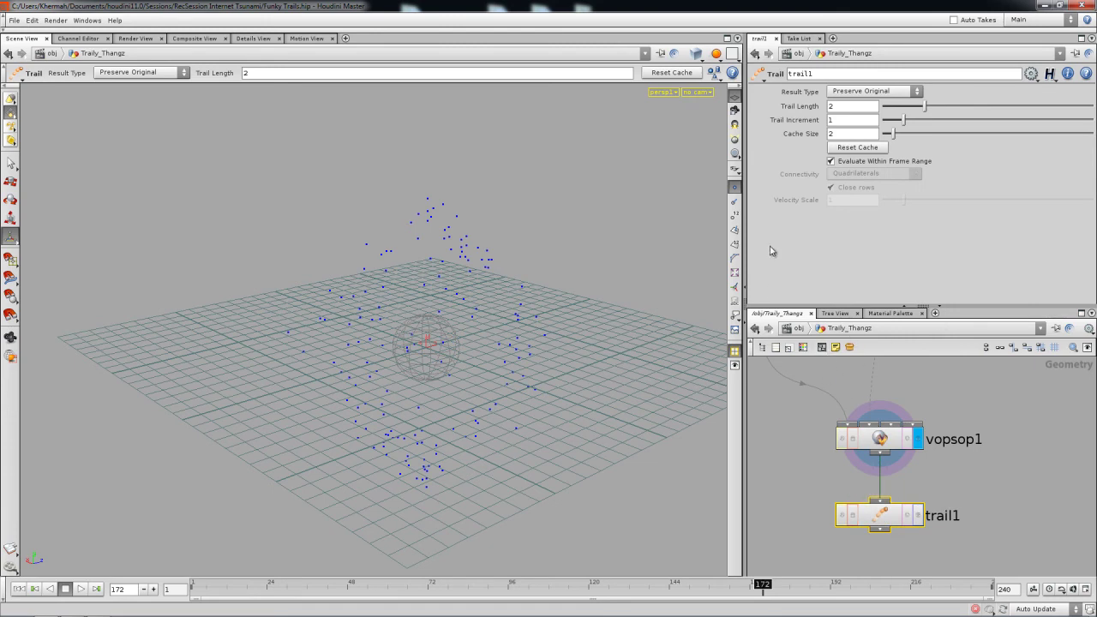
# Step: Turn off point display in the viewport and make the Trail node the displayed and rendered result
pyautogui.click(734, 187)
pyautogui.keyDown('alt'); pyautogui.moveTo(433, 338); pyautogui.dragTo(447, 345); pyautogui.keyUp('alt')
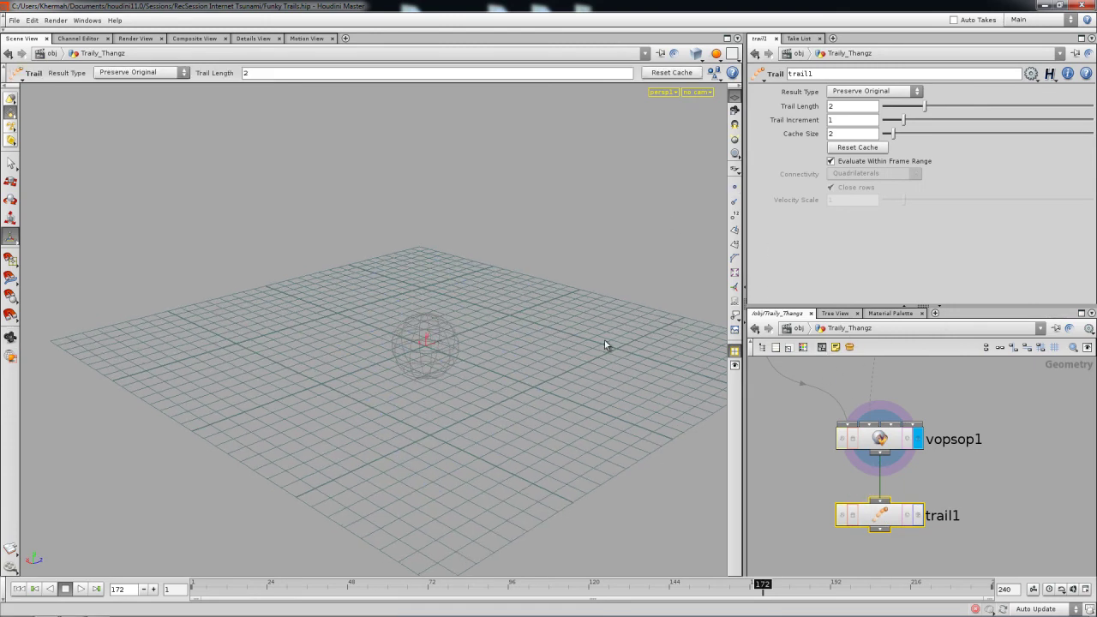
pyautogui.click(907, 517)
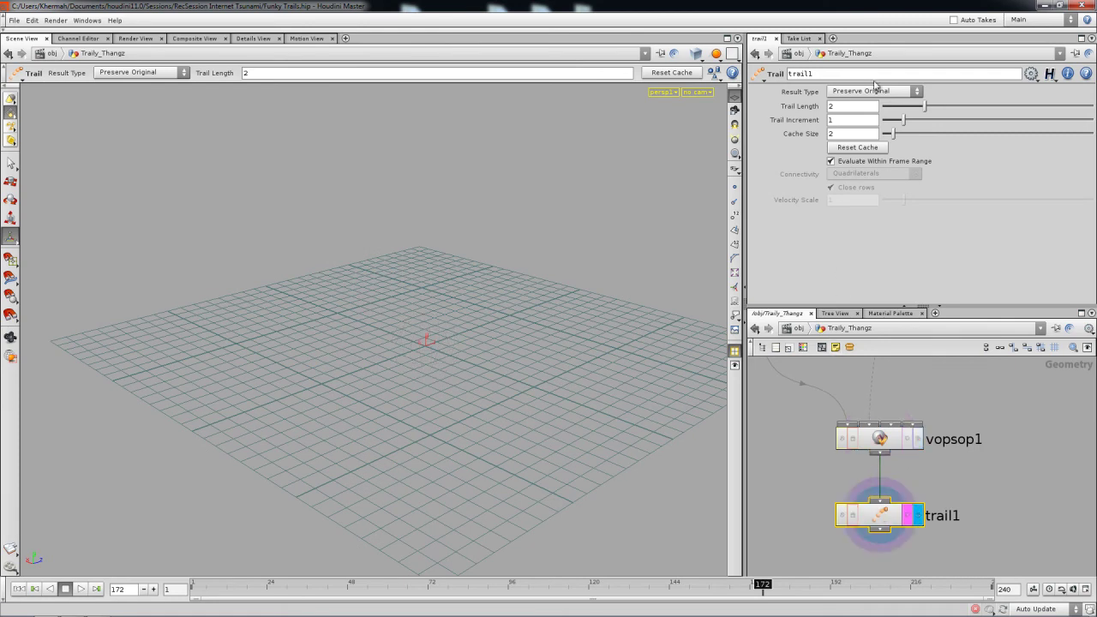
# Step: Set the Trail node's Result Type to Connect as Polygons and its Trail Length to 10
pyautogui.click(843, 93)
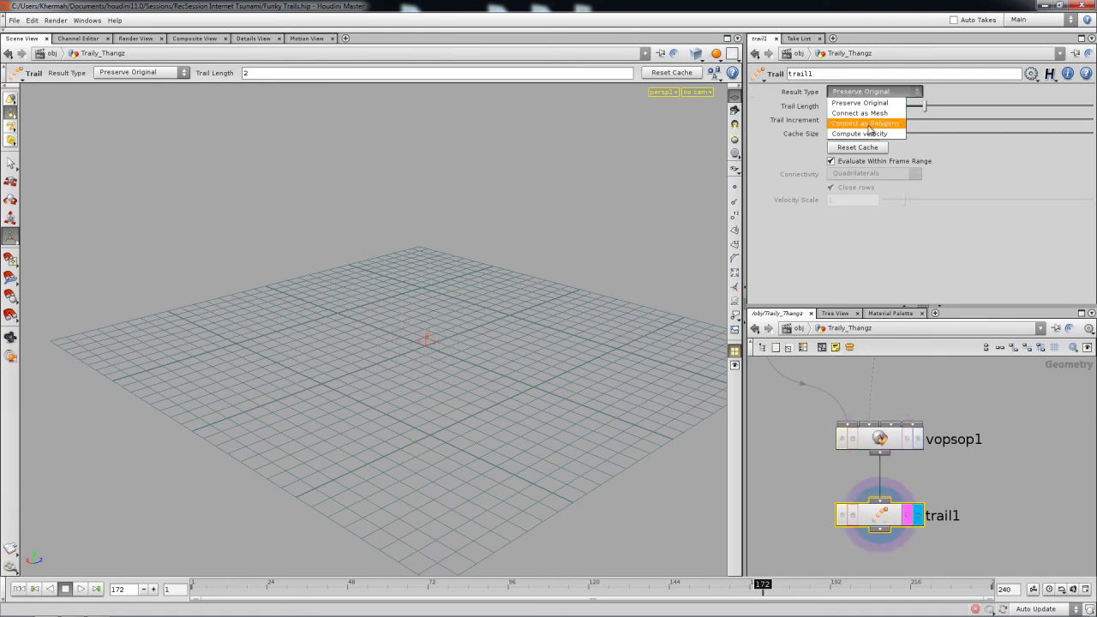
pyautogui.click(864, 124)
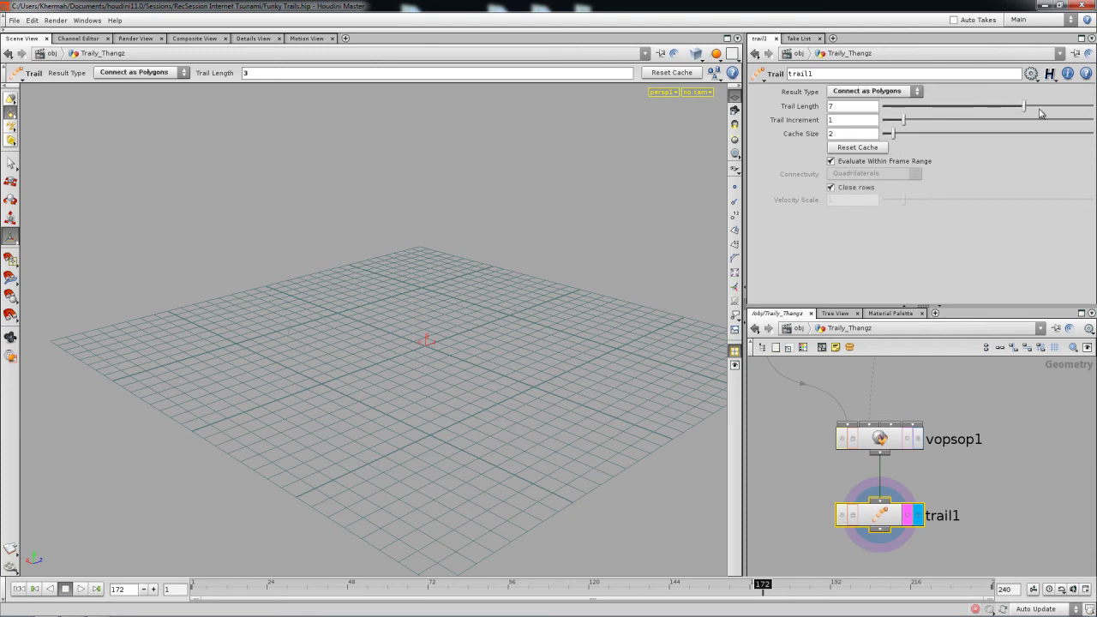
pyautogui.keyDown('alt'); pyautogui.moveTo(579, 307); pyautogui.dragTo(485, 433); pyautogui.keyUp('alt')
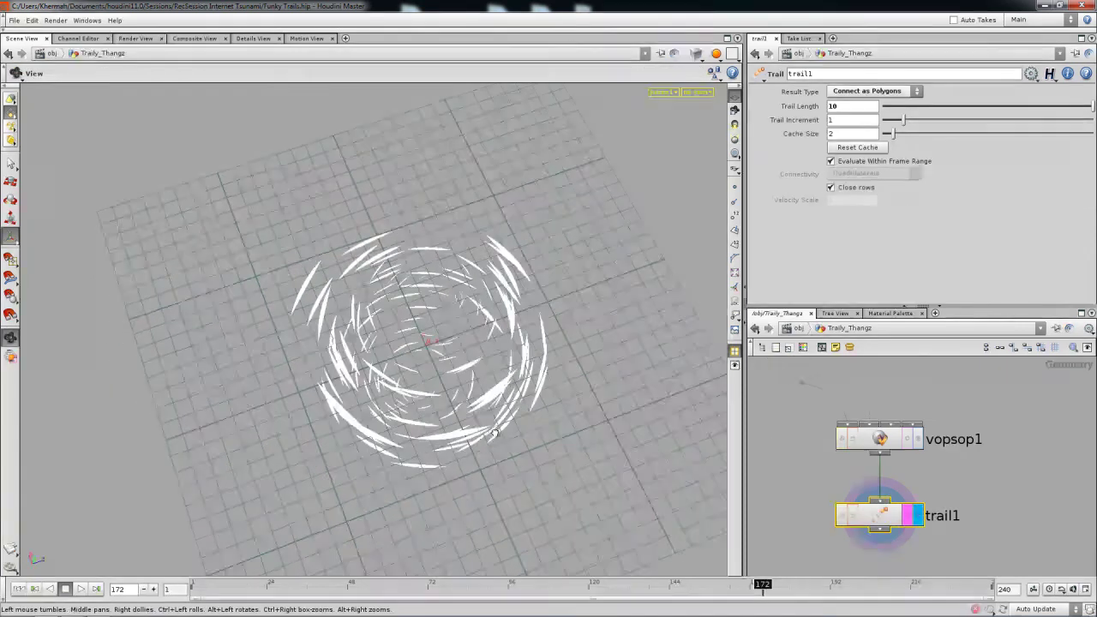
# Step: Turn off Close rows on the Trail node, increase its Trail Length to 17 and inspect the trails
pyautogui.click(831, 188)
pyautogui.press('Escape')
pyautogui.moveTo(409, 323); pyautogui.dragTo(497, 296)
pyautogui.moveTo(510, 348); pyautogui.dragTo(604, 330)
pyautogui.moveTo(796, 106); pyautogui.dragTo(842, 108, button='middle')
pyautogui.moveTo(549, 302); pyautogui.dragTo(374, 299)
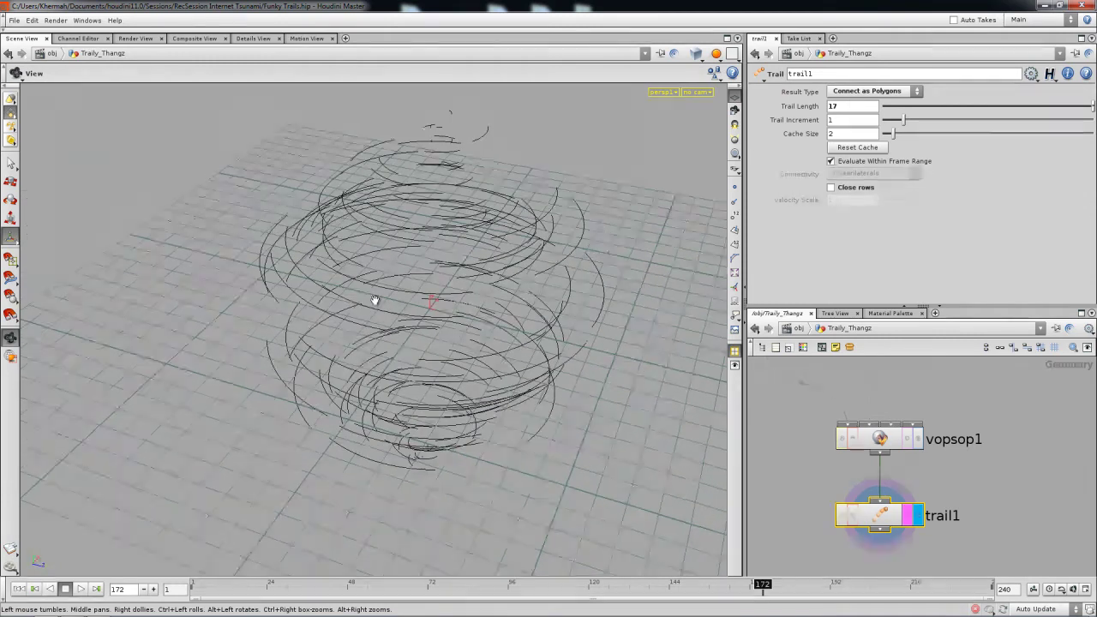
pyautogui.press('Return')
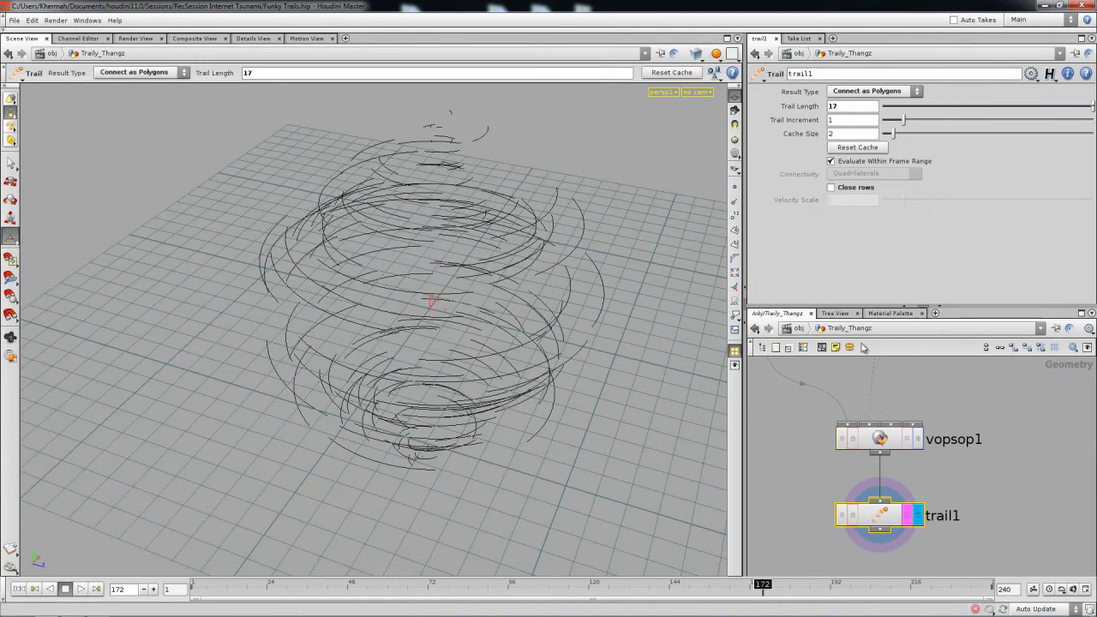
# Step: Open the vopsop1 network and place a Random node below the Multiply node
pyautogui.doubleClick(880, 439)
pyautogui.moveTo(855, 483); pyautogui.dragTo(836, 447, button='right')
pyautogui.moveTo(833, 443); pyautogui.dragTo(914, 467, button='middle')
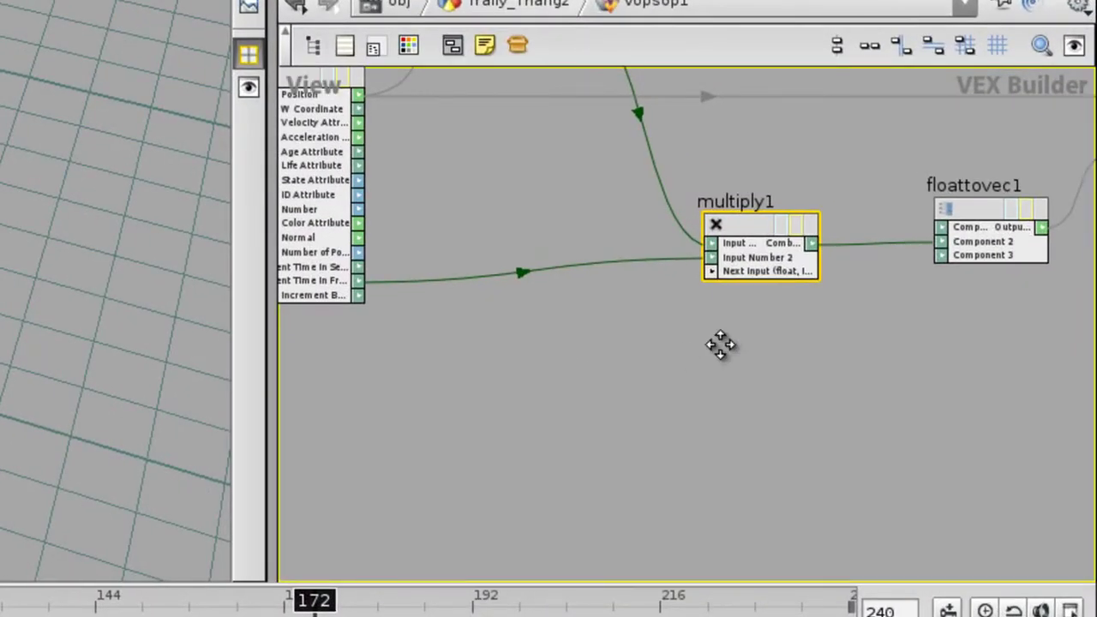
pyautogui.moveTo(721, 344); pyautogui.dragTo(730, 431, button='middle')
pyautogui.press('Tab')
pyautogui.write('a')
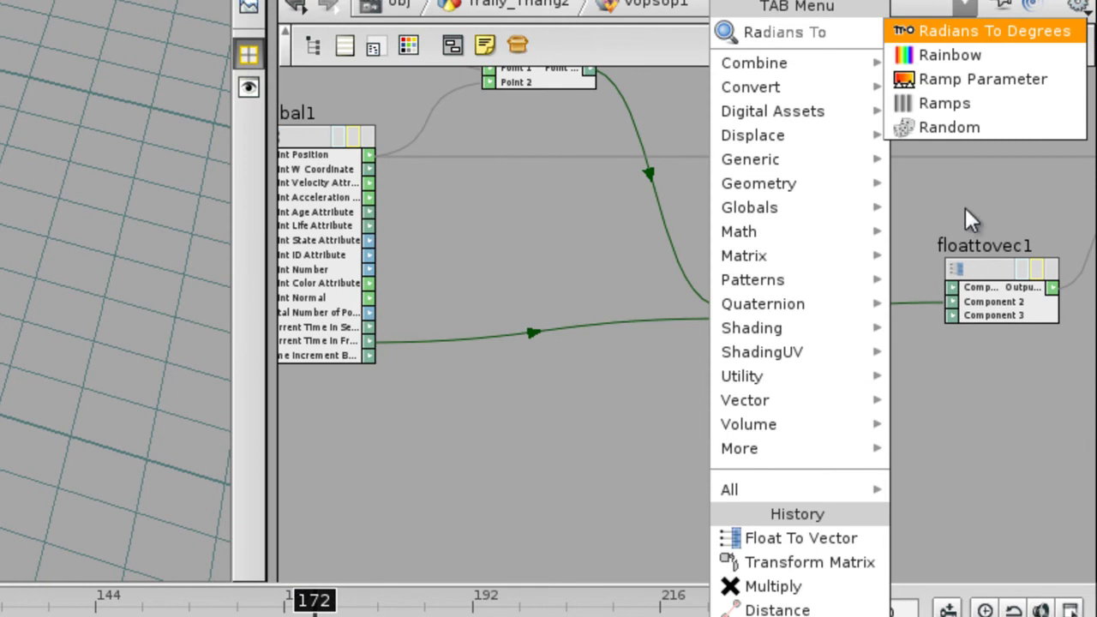
pyautogui.click(942, 120)
pyautogui.click(641, 424)
# Step: Connect the global node's Point Number output to the Random node's Position input and reposition the Random node
pyautogui.moveTo(483, 309); pyautogui.dragTo(669, 368, button='middle')
pyautogui.moveTo(669, 368); pyautogui.dragTo(693, 320, button='right')
pyautogui.moveTo(613, 371); pyautogui.dragTo(674, 270, button='middle')
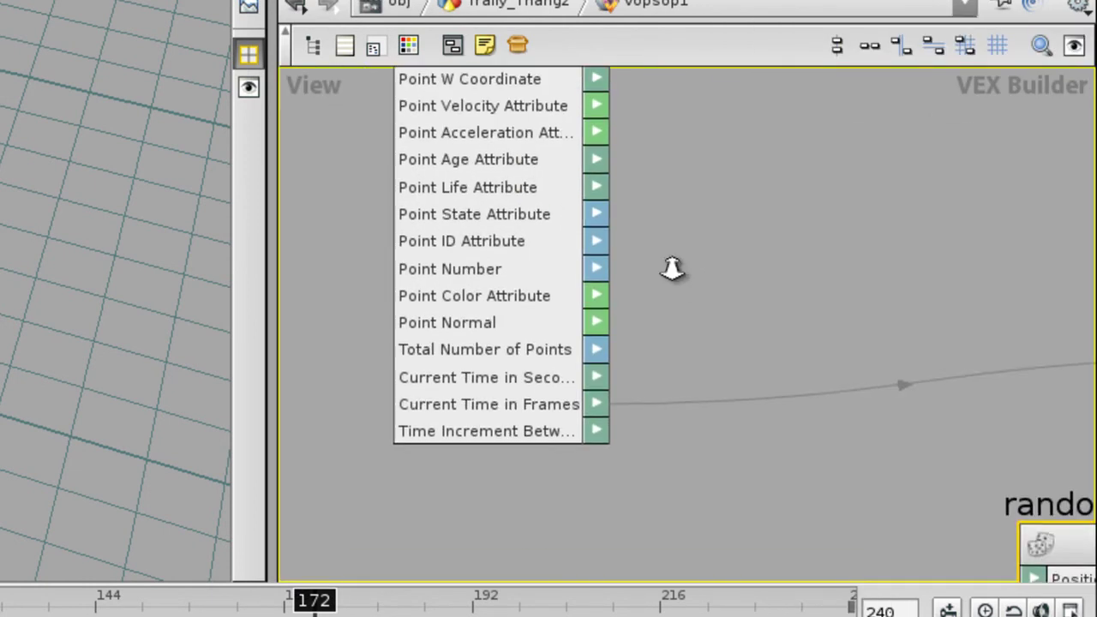
pyautogui.moveTo(674, 269); pyautogui.dragTo(683, 233, button='right')
pyautogui.click(568, 266)
pyautogui.moveTo(969, 523); pyautogui.dragTo(734, 360, button='middle')
pyautogui.click(714, 341)
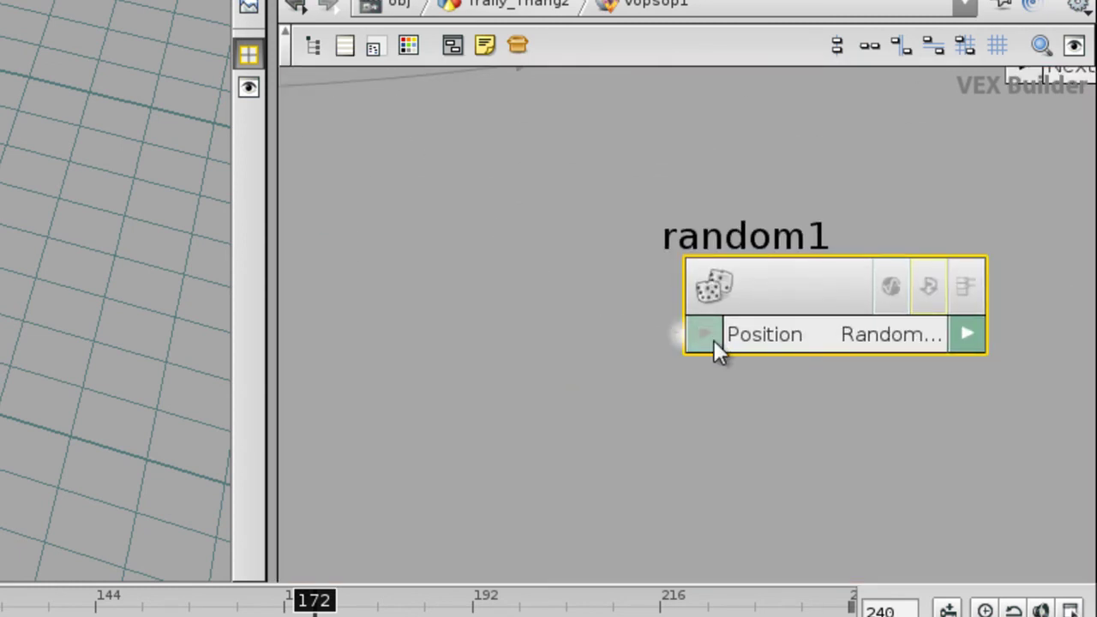
pyautogui.moveTo(784, 285); pyautogui.dragTo(825, 321)
# Step: Check the global node's point information and set the Random node's Signature to 1D Integer Input, 3D Color
pyautogui.moveTo(855, 365); pyautogui.dragTo(572, 294, button='right')
pyautogui.moveTo(573, 294); pyautogui.dragTo(872, 511, button='middle')
pyautogui.moveTo(728, 289); pyautogui.dragTo(720, 446, button='middle')
pyautogui.middleClick(528, 209)
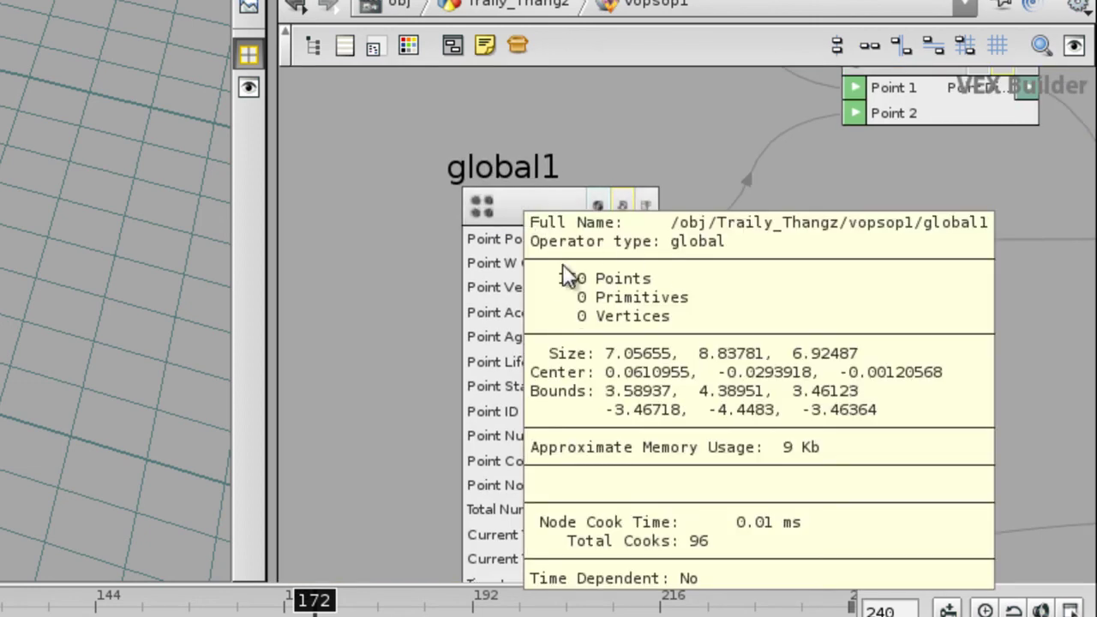
pyautogui.moveTo(650, 453); pyautogui.dragTo(612, 334, button='middle')
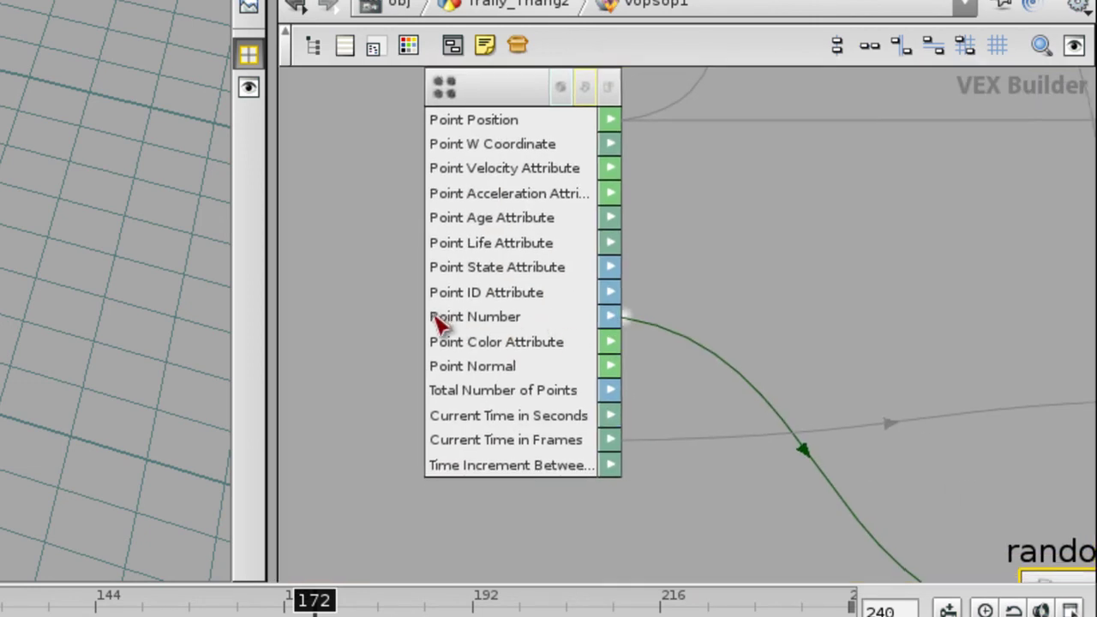
pyautogui.moveTo(888, 416); pyautogui.dragTo(609, 179, button='middle')
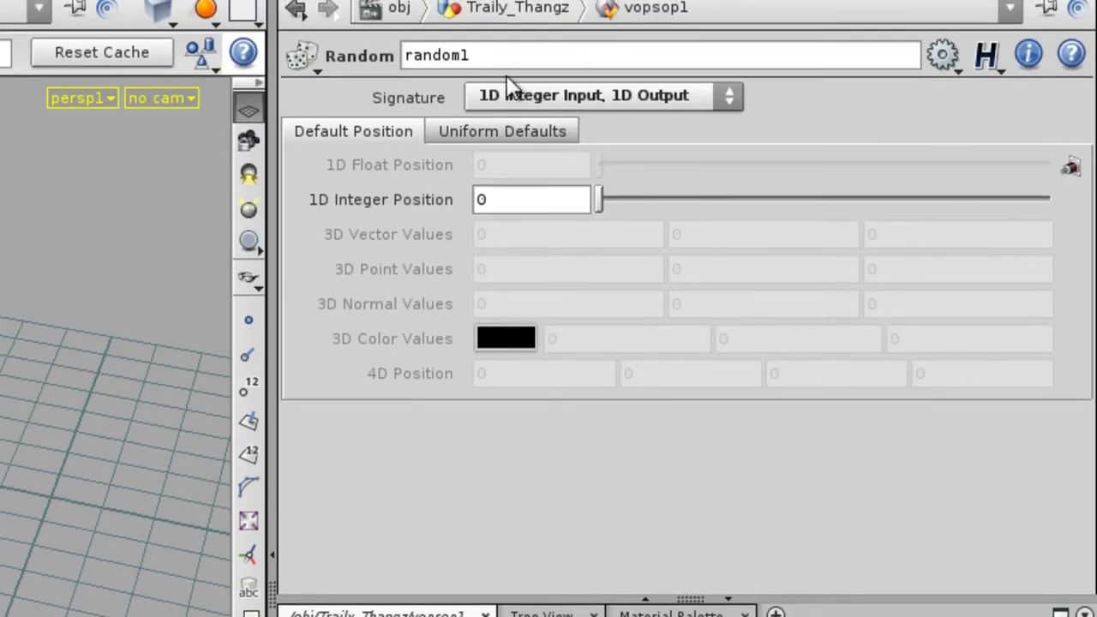
pyautogui.click(508, 96)
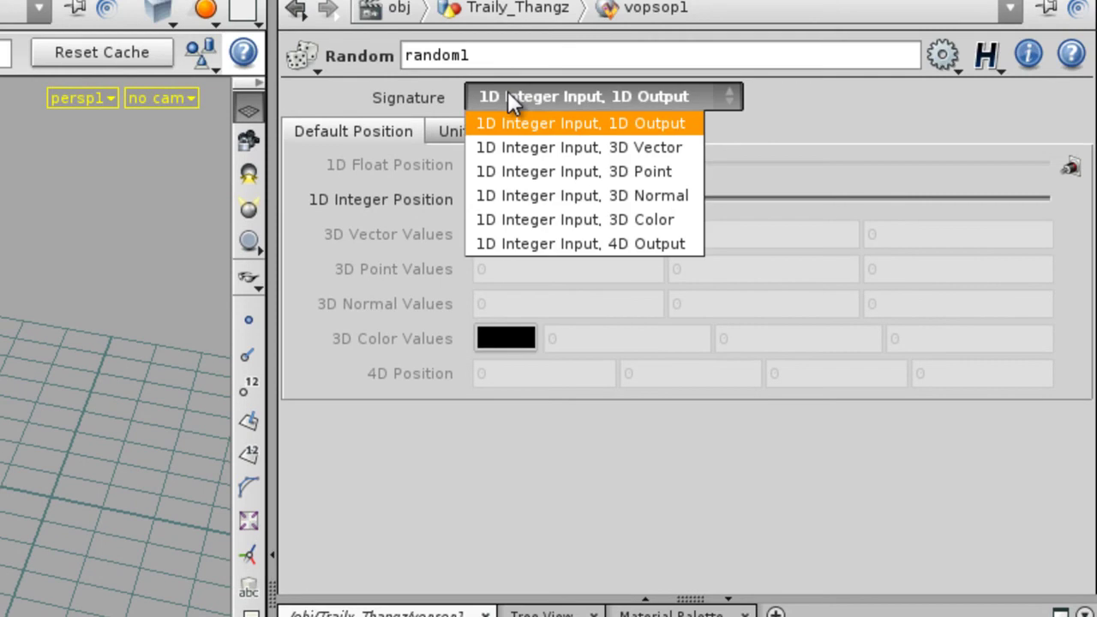
pyautogui.click(646, 222)
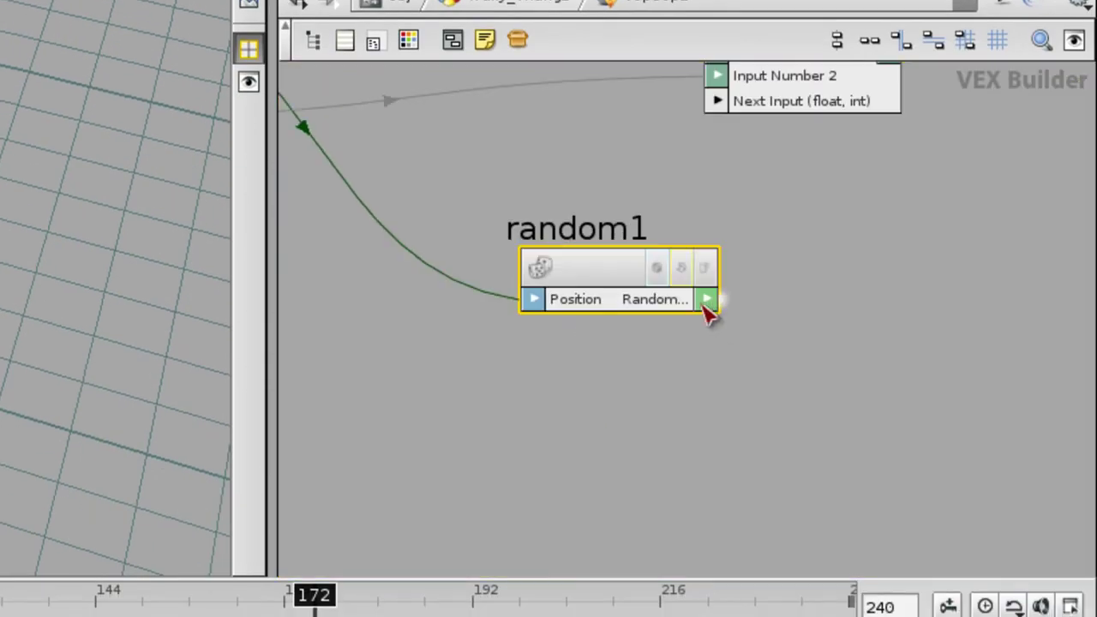
# Step: Shift the Random node and connect its output to the output node's Point Color Attribute input
pyautogui.moveTo(873, 294); pyautogui.dragTo(806, 287, button='right')
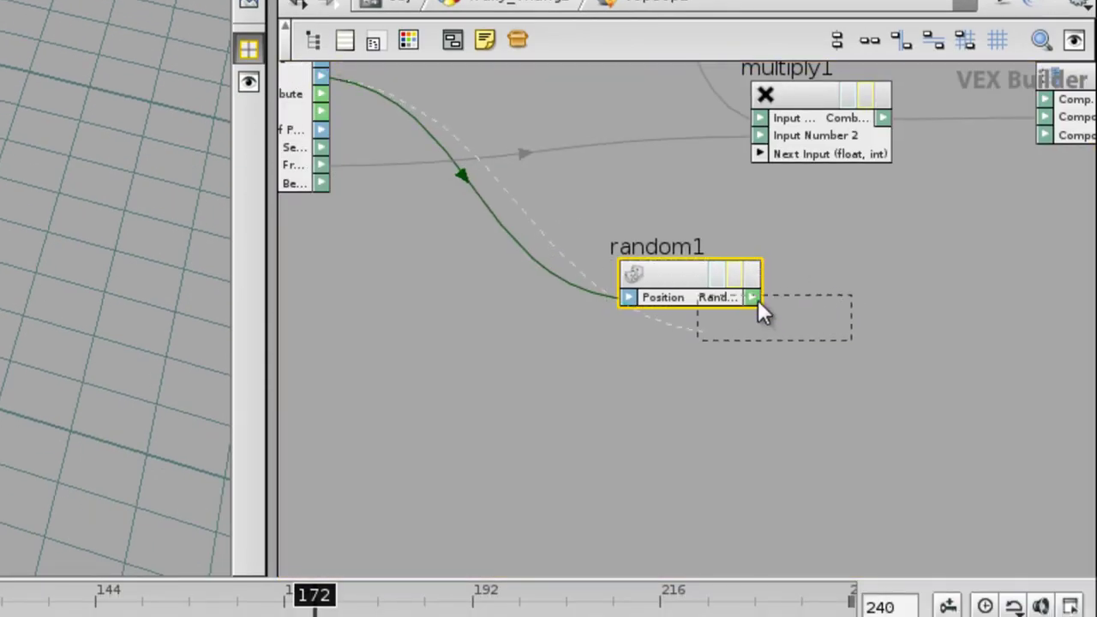
pyautogui.moveTo(758, 300); pyautogui.dragTo(839, 317)
pyautogui.moveTo(940, 237); pyautogui.dragTo(587, 238, button='middle')
pyautogui.moveTo(827, 203); pyautogui.dragTo(776, 211, button='right')
pyautogui.moveTo(882, 211); pyautogui.dragTo(538, 312, button='middle')
pyautogui.moveTo(659, 337); pyautogui.dragTo(579, 359, button='middle')
pyautogui.moveTo(578, 359); pyautogui.dragTo(684, 367, button='right')
pyautogui.moveTo(684, 367); pyautogui.dragTo(666, 421, button='middle')
pyautogui.click(580, 293)
# Step: Inspect the coloured trails from different angles and return to the Traily_Thangz network
pyautogui.scroll(-2, 468, 228)
pyautogui.scroll(-2, 420, 259)
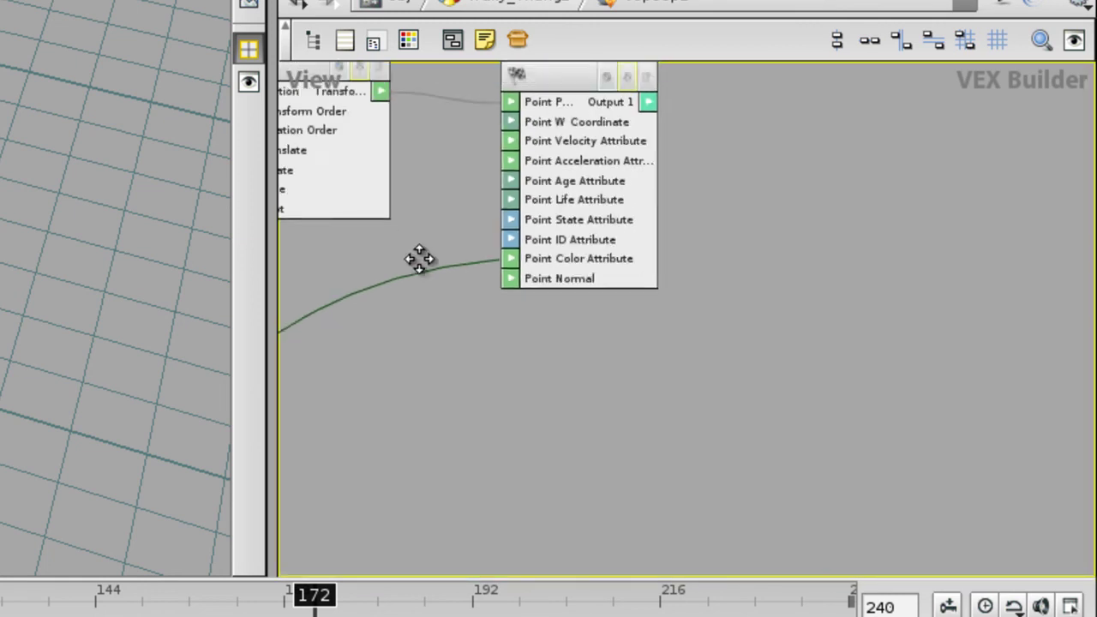
pyautogui.moveTo(419, 258); pyautogui.dragTo(607, 365, button='middle')
pyautogui.moveTo(607, 366); pyautogui.dragTo(586, 369, button='right')
pyautogui.moveTo(473, 413); pyautogui.dragTo(512, 436)
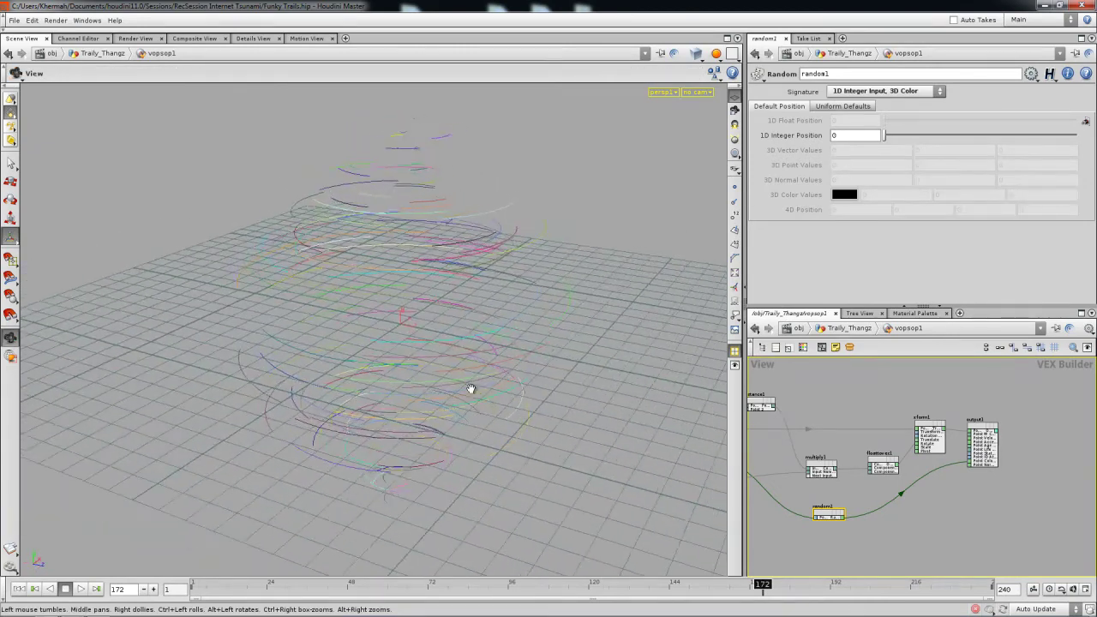
pyautogui.press('Return')
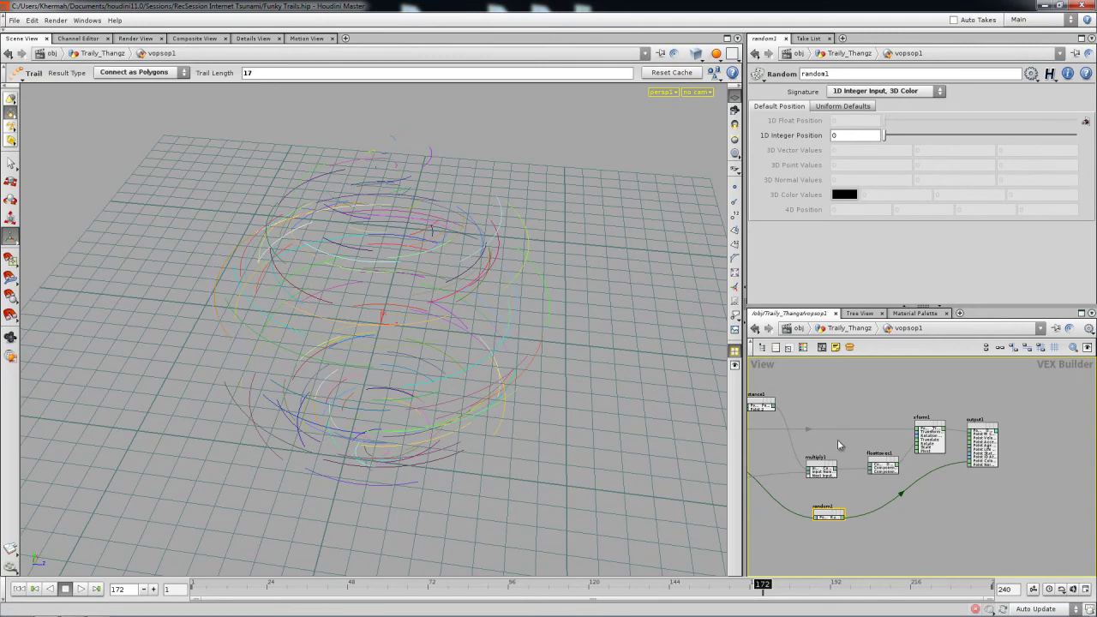
pyautogui.click(855, 333)
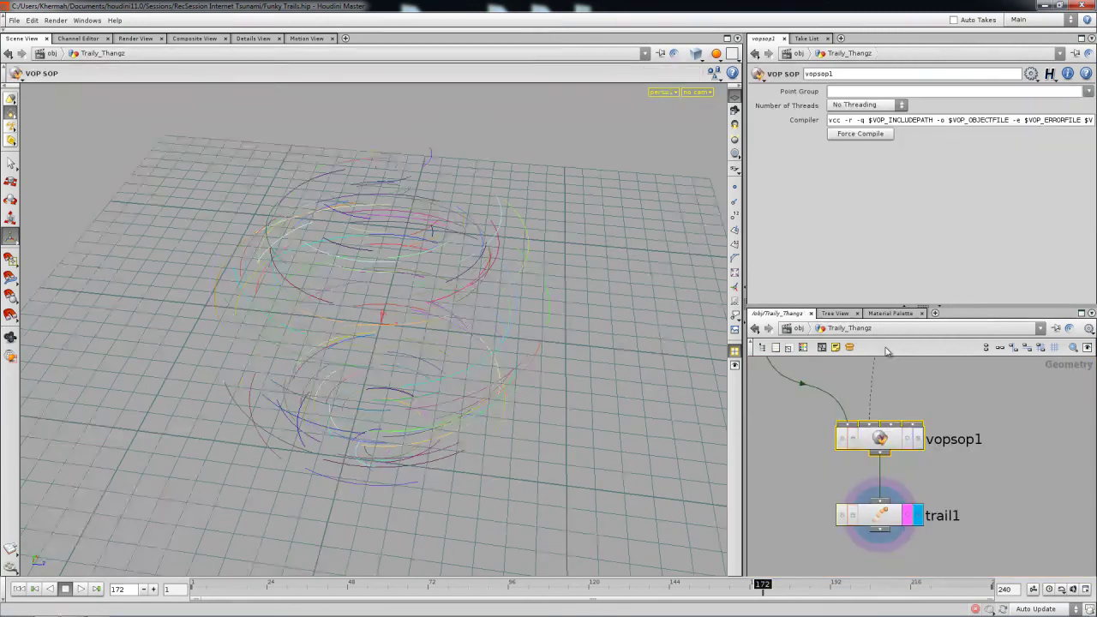
# Step: Render the current view of the coloured trails to MPlay and examine the rendered image
pyautogui.scroll(-3, 920, 464)
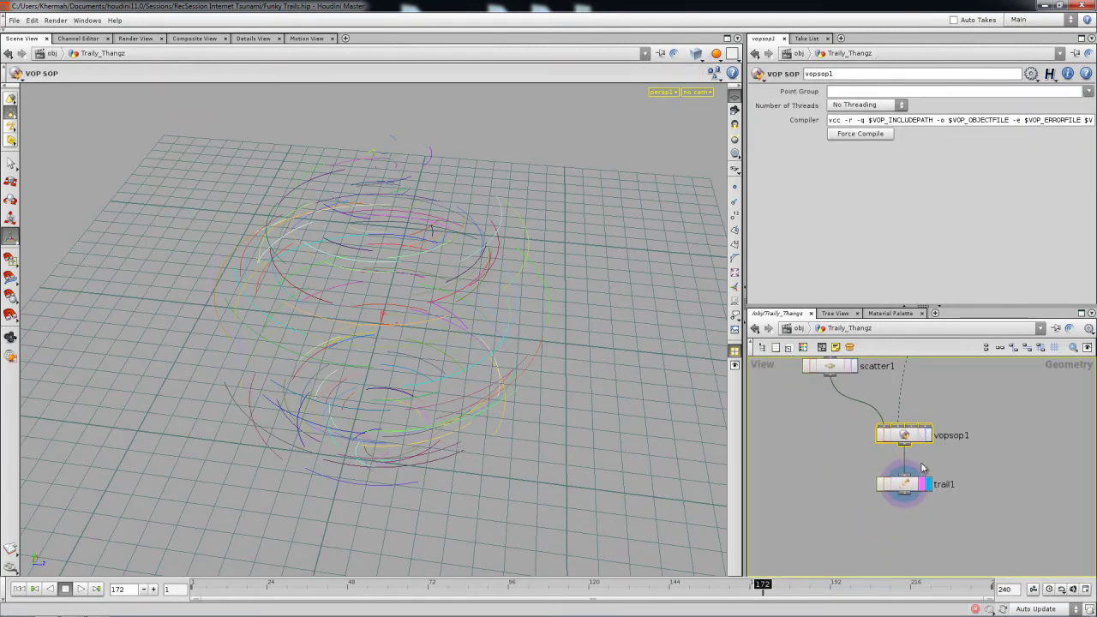
pyautogui.moveTo(351, 419); pyautogui.dragTo(174, 441)
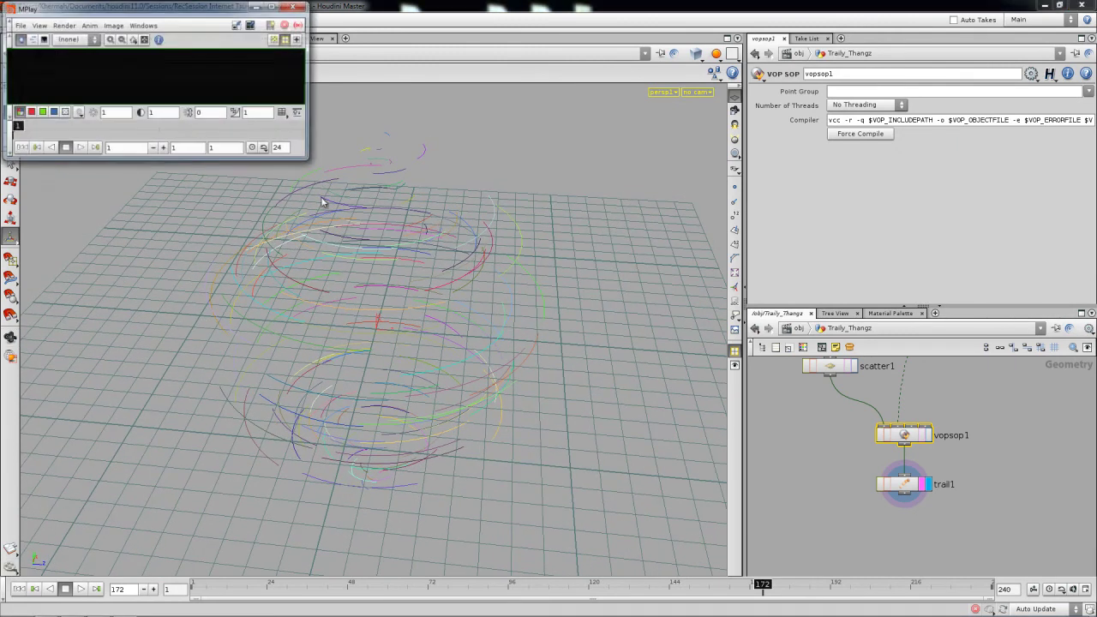
pyautogui.moveTo(246, 17); pyautogui.dragTo(528, 141)
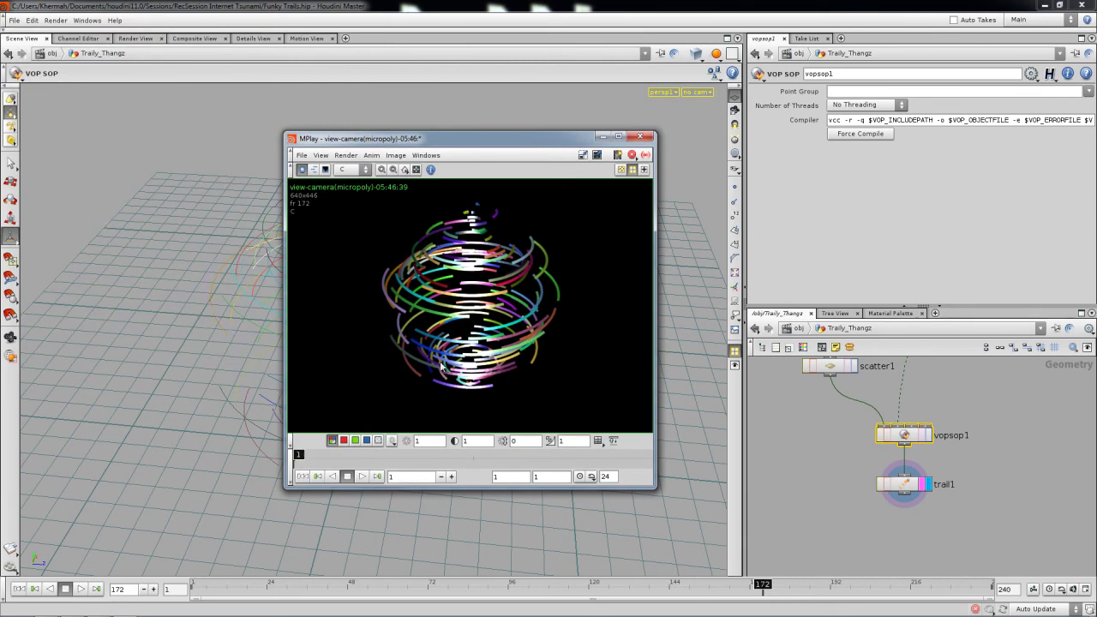
pyautogui.click(602, 137)
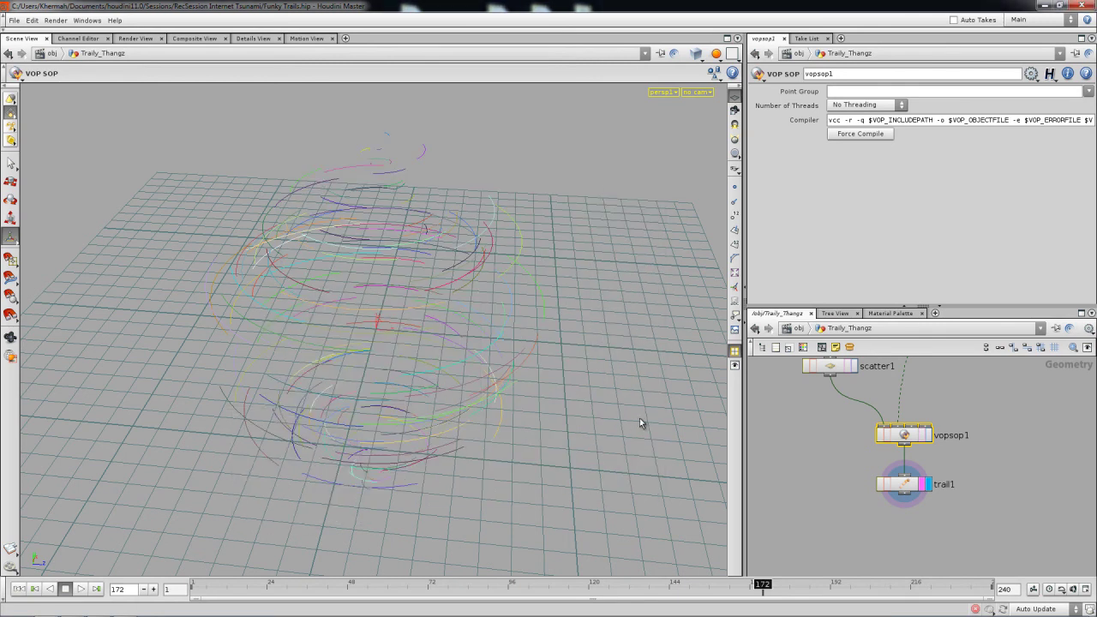
pyautogui.click(79, 609)
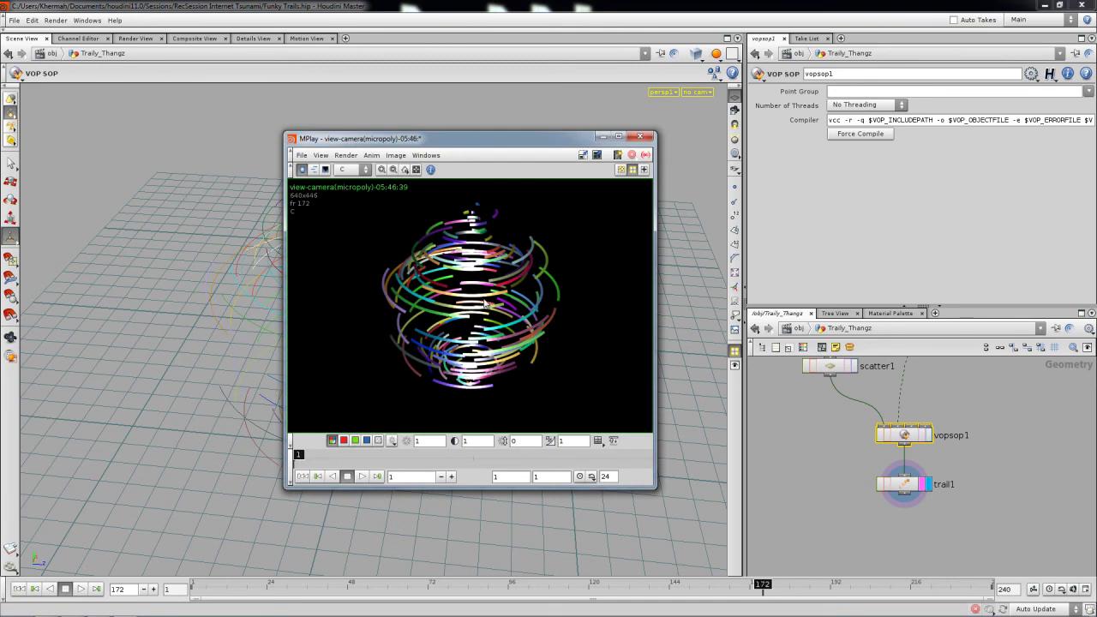
# Step: Add the Constant material from the General gallery to the scene's /shop network and move the render window clear of the trails
pyautogui.click(890, 314)
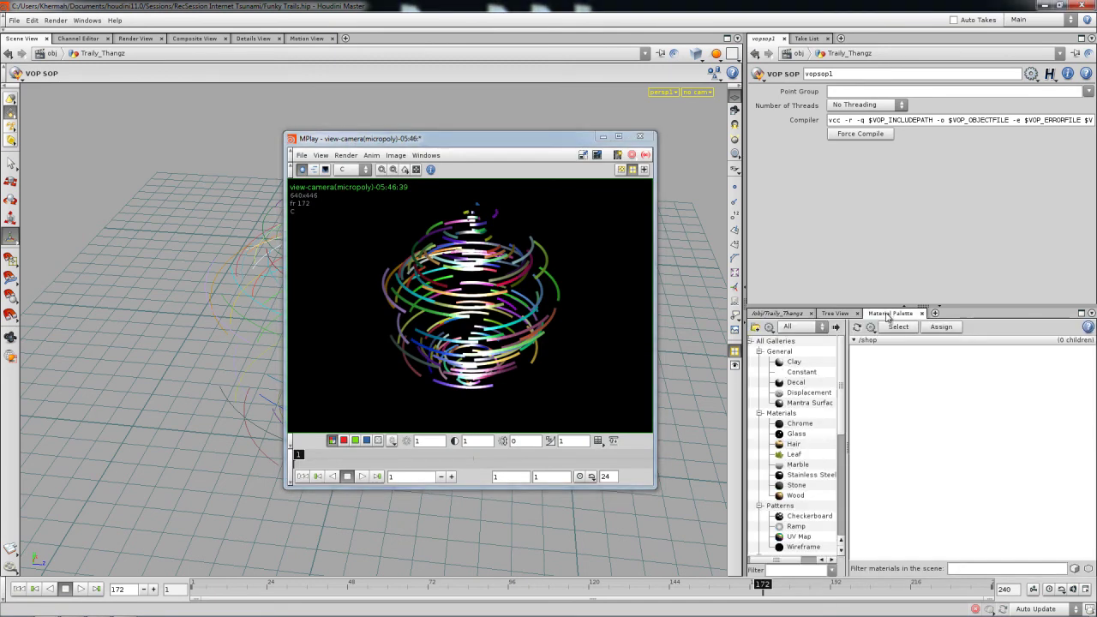
pyautogui.moveTo(833, 378); pyautogui.dragTo(901, 387)
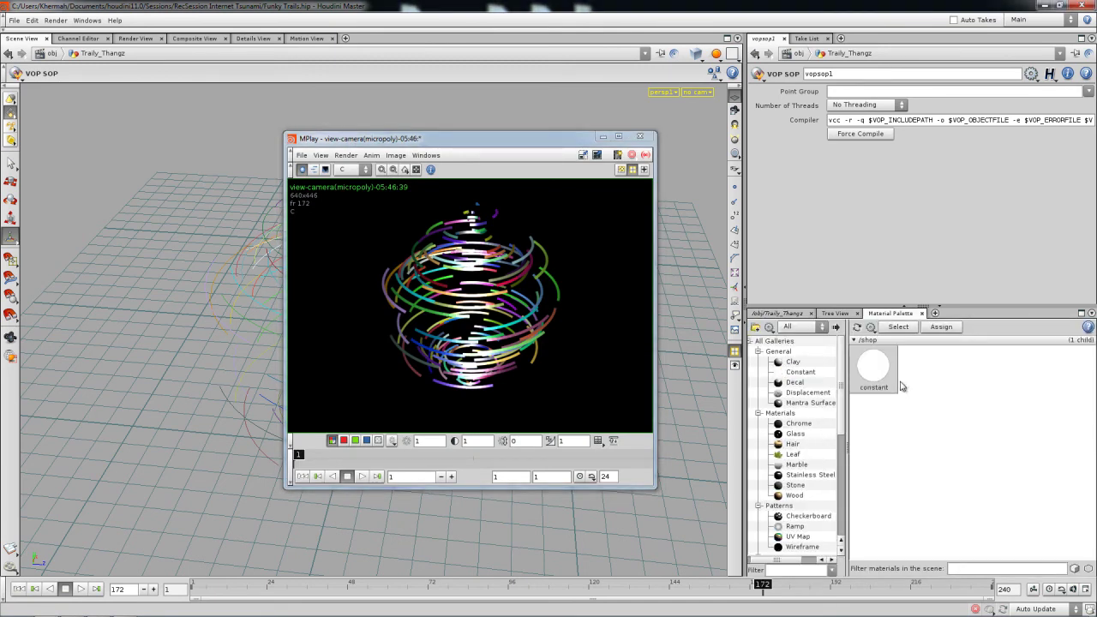
pyautogui.moveTo(550, 154); pyautogui.dragTo(274, 39)
pyautogui.click(584, 331)
pyautogui.press('Escape')
pyautogui.moveTo(520, 331); pyautogui.dragTo(588, 326)
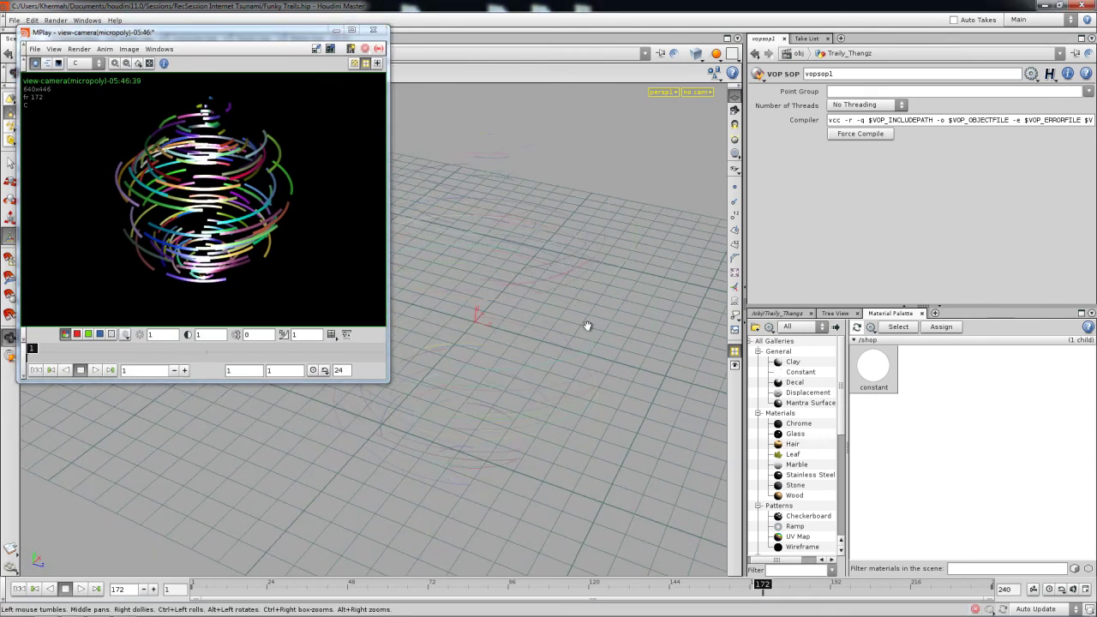
# Step: Select the Traily_Thangz object at the obj level and assign the constant material to it
pyautogui.click(874, 367)
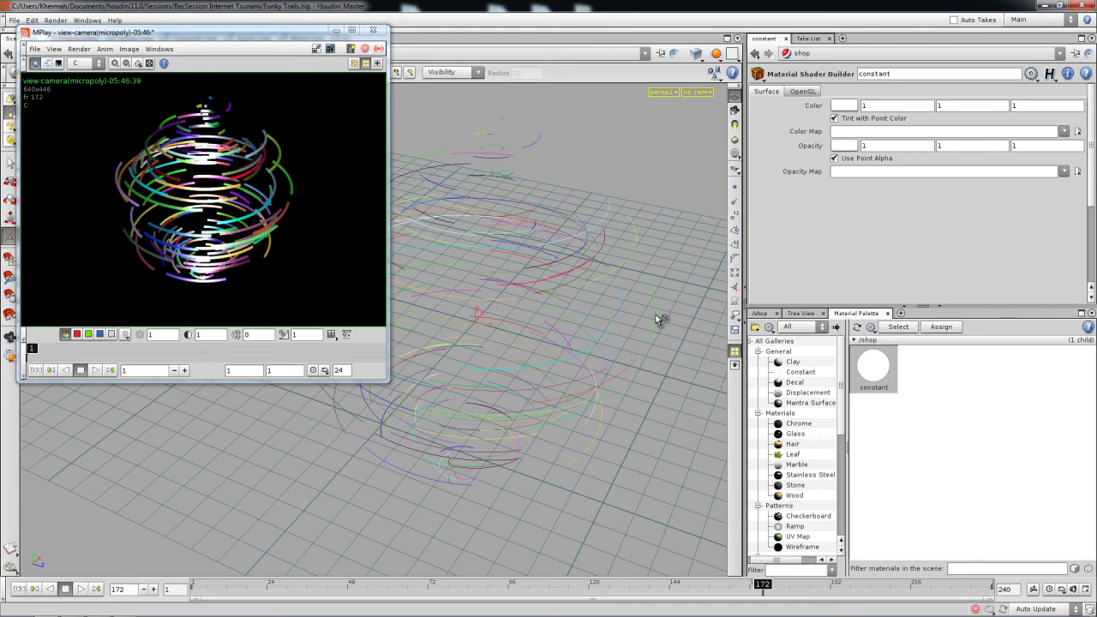
pyautogui.click(759, 313)
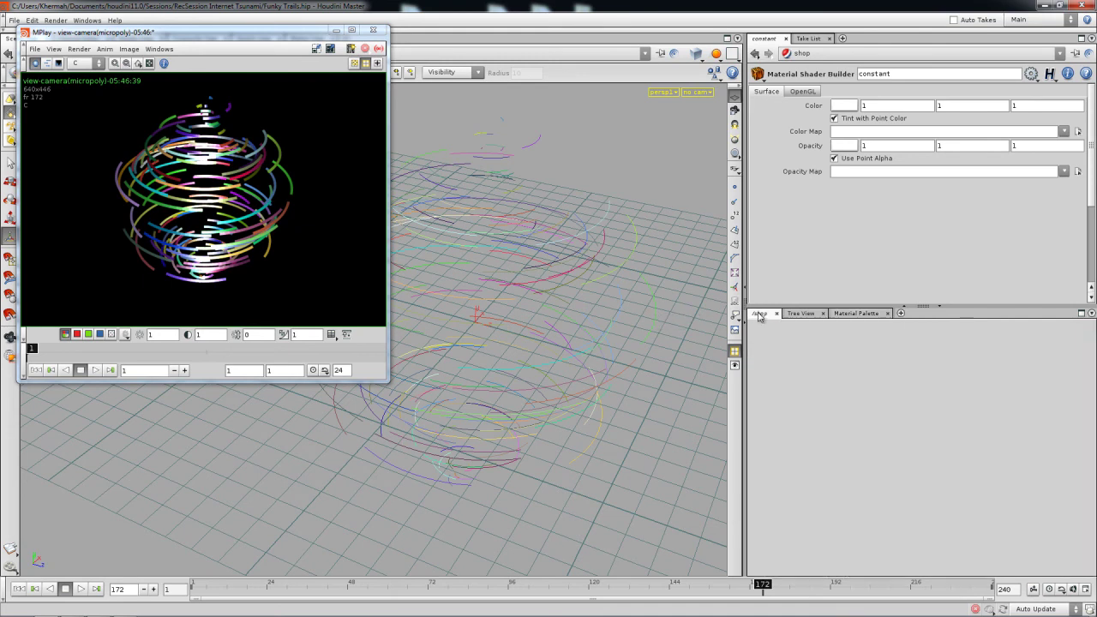
pyautogui.click(817, 331)
pyautogui.click(836, 367)
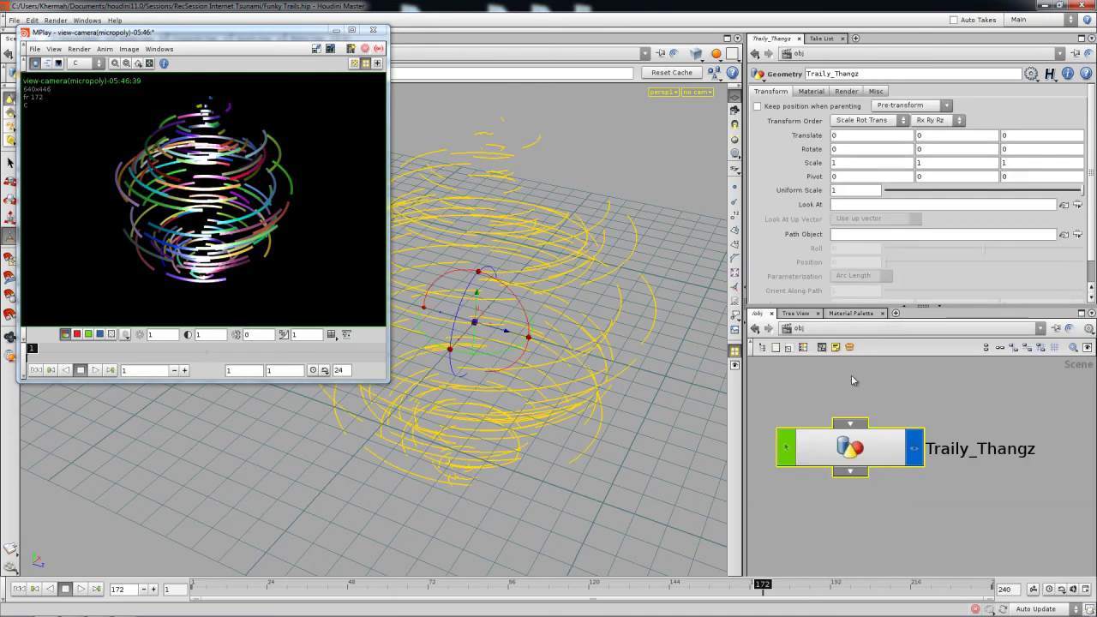
pyautogui.click(852, 313)
pyautogui.click(876, 373)
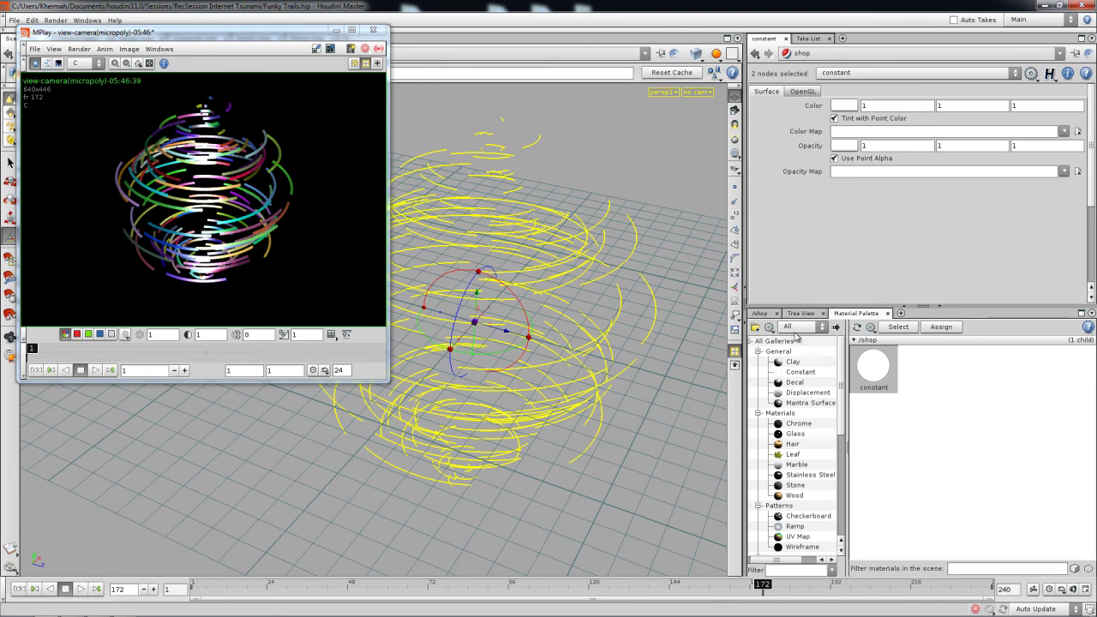
# Step: Return to the obj network and check the material assigned to Traily_Thangz
pyautogui.click(761, 317)
pyautogui.click(806, 329)
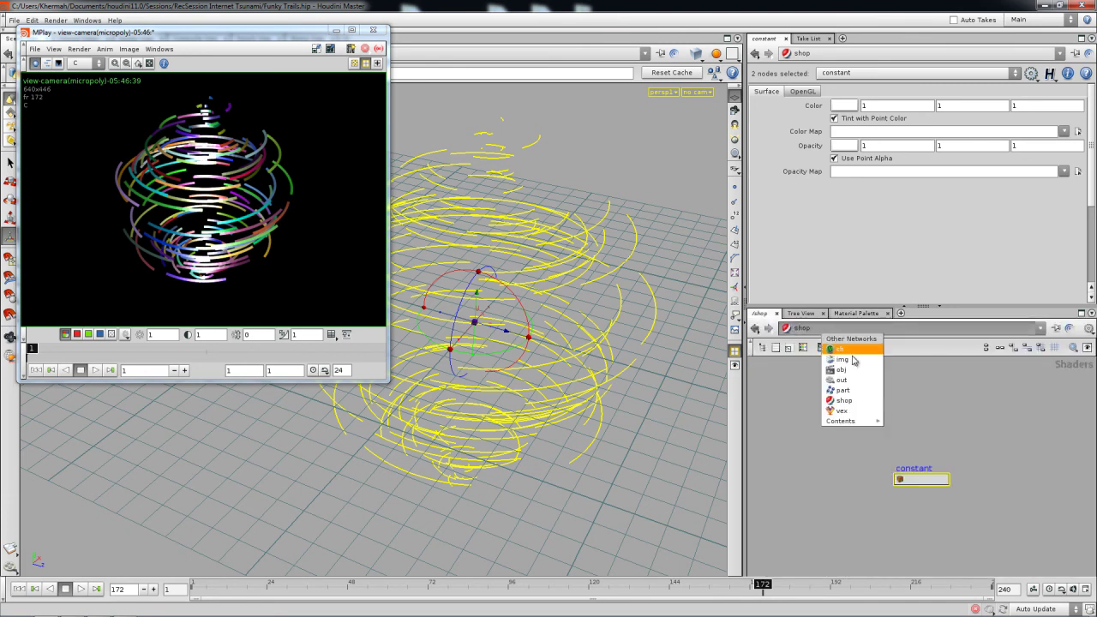
pyautogui.click(857, 371)
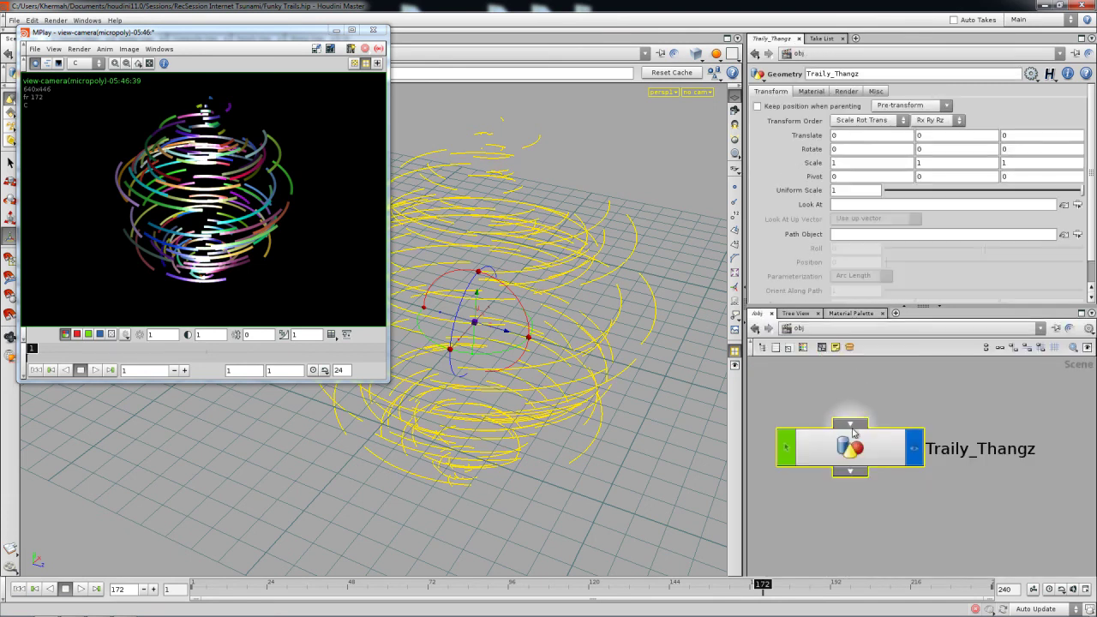
pyautogui.click(812, 91)
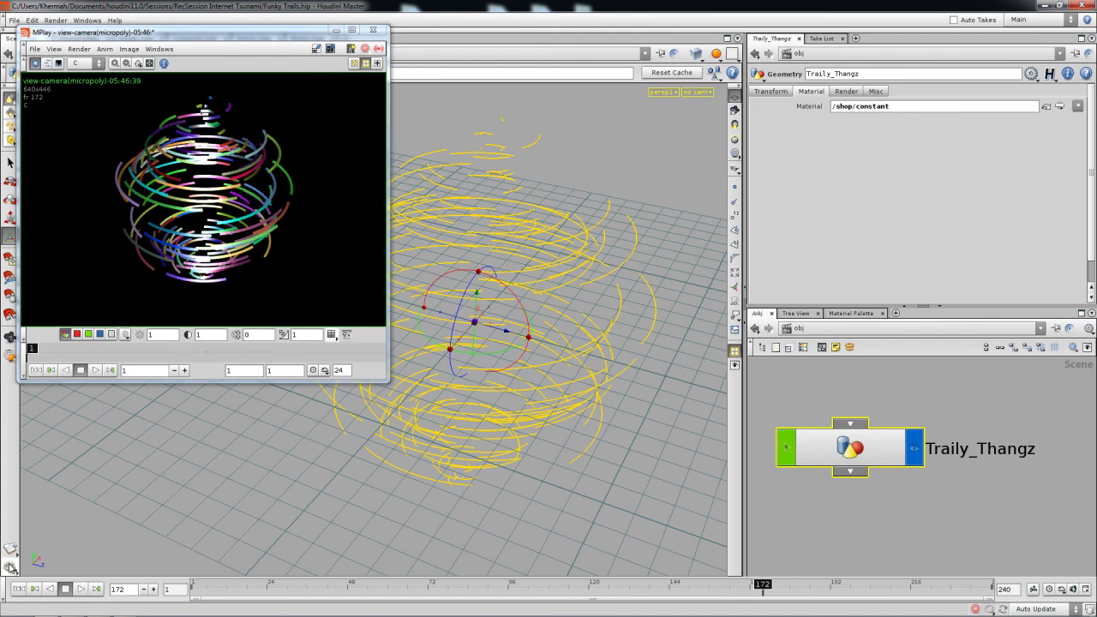
# Step: Render the trails again with the constant material, examine the new image, and minimise the render window
pyautogui.click(10, 570)
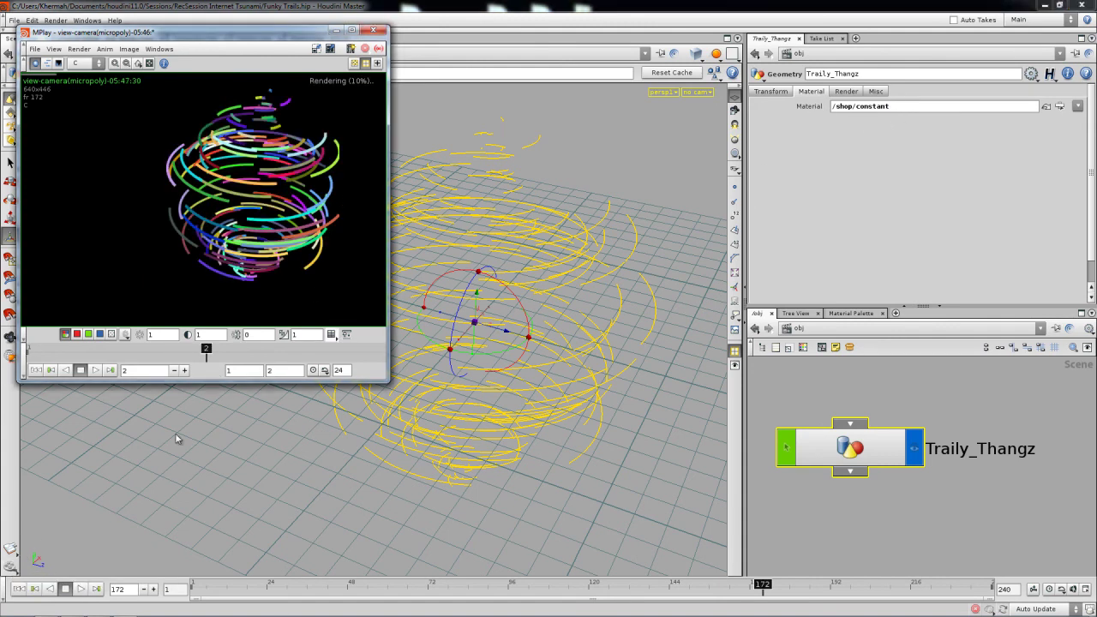
pyautogui.moveTo(522, 363); pyautogui.dragTo(450, 358)
pyautogui.moveTo(449, 359); pyautogui.dragTo(443, 358, button='middle')
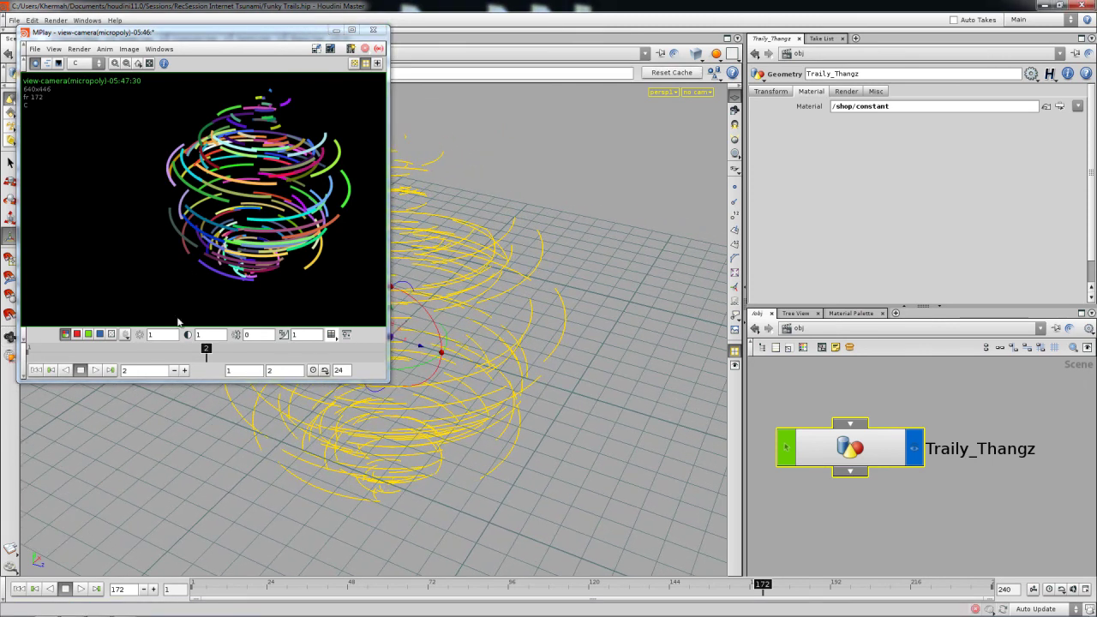
pyautogui.moveTo(206, 349)
pyautogui.mouseDown()
pyautogui.moveTo(81, 352)
pyautogui.moveTo(202, 357)
pyautogui.mouseUp()
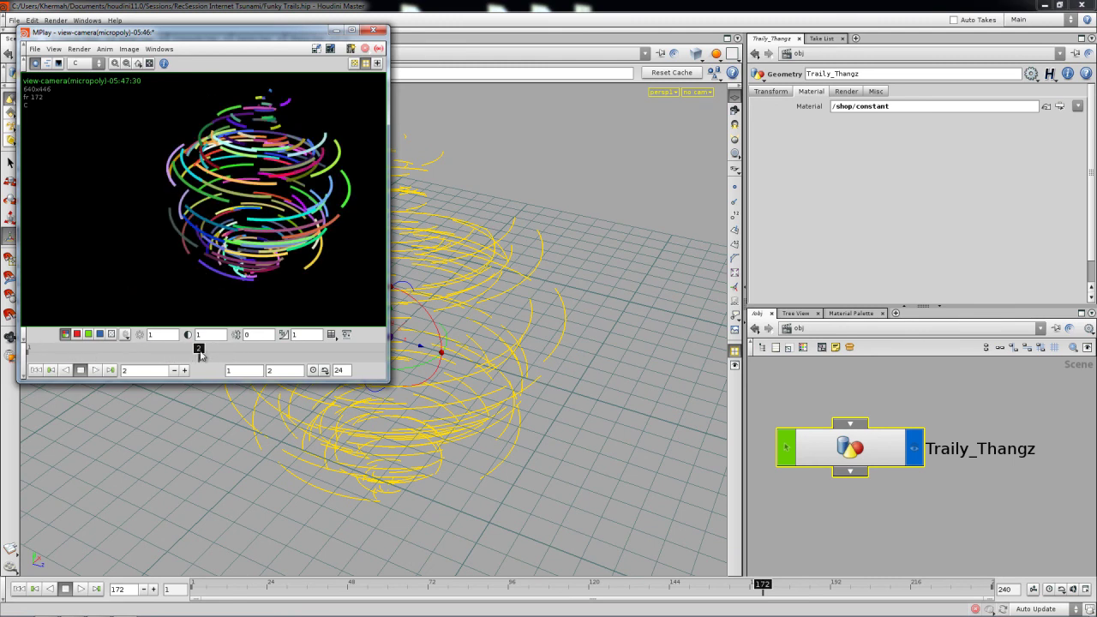
pyautogui.click(335, 31)
pyautogui.press('Escape')
pyautogui.moveTo(412, 331); pyautogui.dragTo(543, 331)
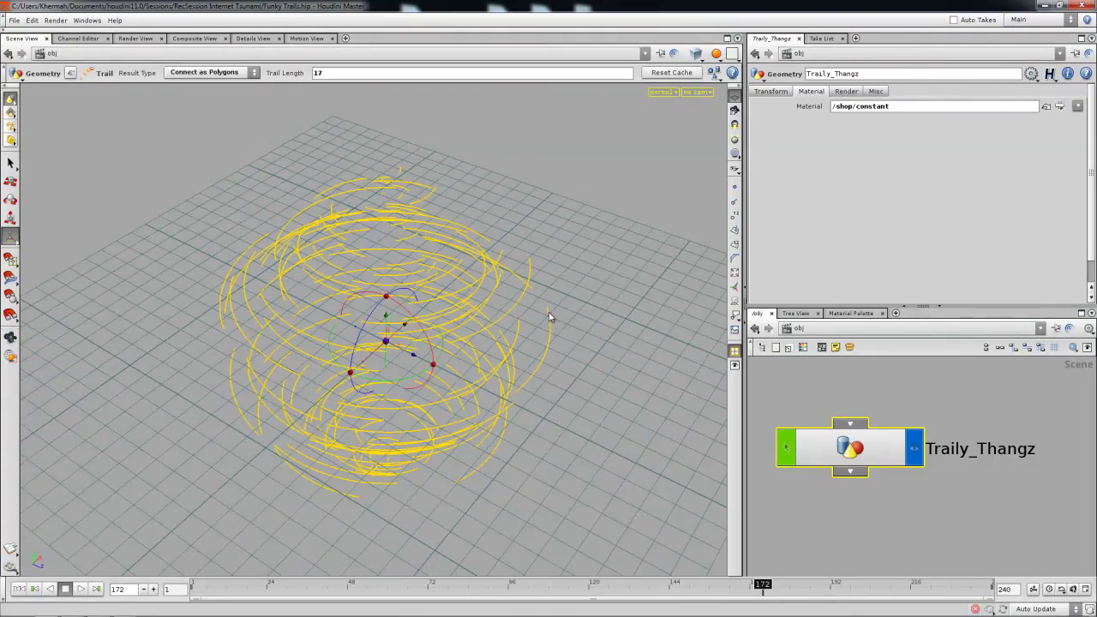